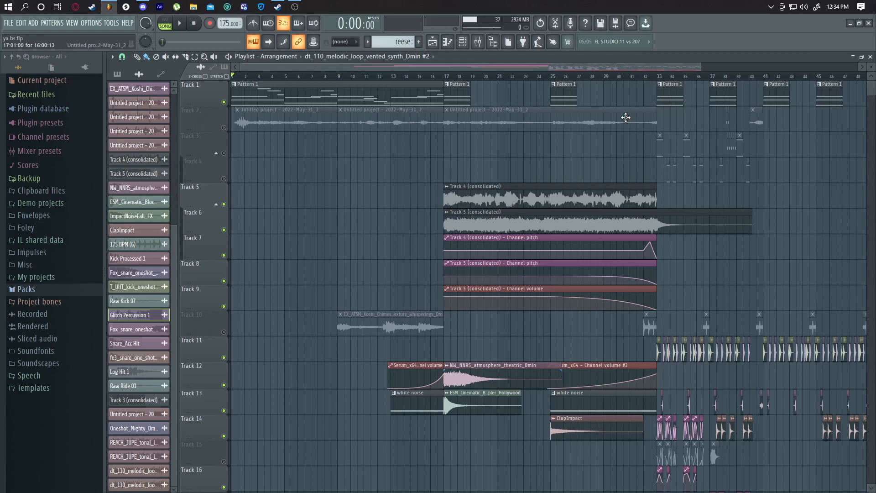
Open the Foley sample folder in the browser and look through the 50 FOLEYS sounds
scroll(393, 221, down, 1)
scroll(349, 221, up, 1)
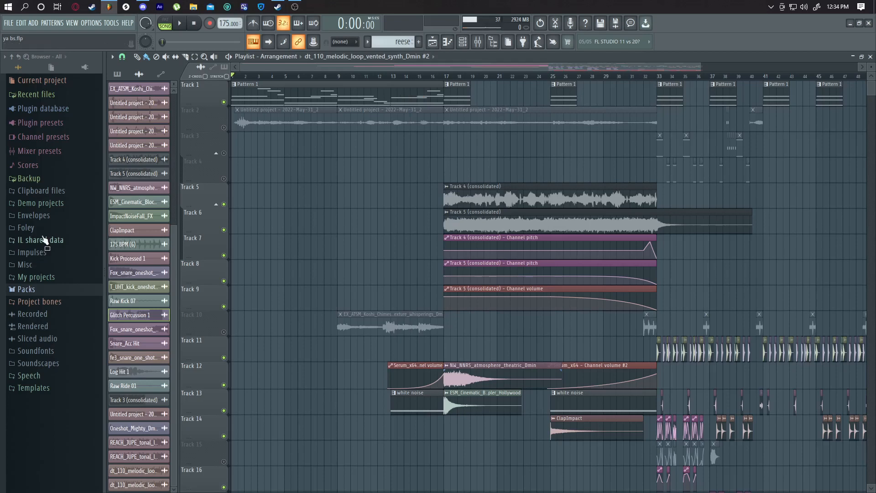
click(29, 228)
click(44, 239)
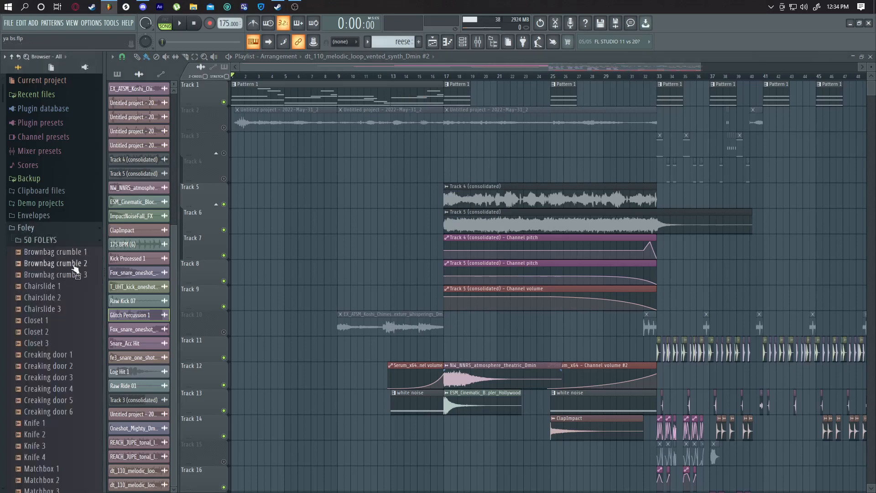
scroll(84, 250, down, 4)
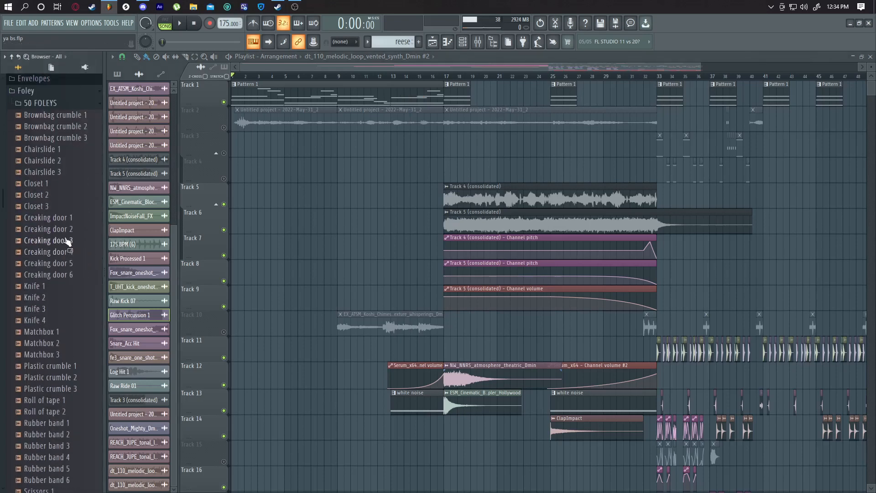
scroll(67, 240, down, 6)
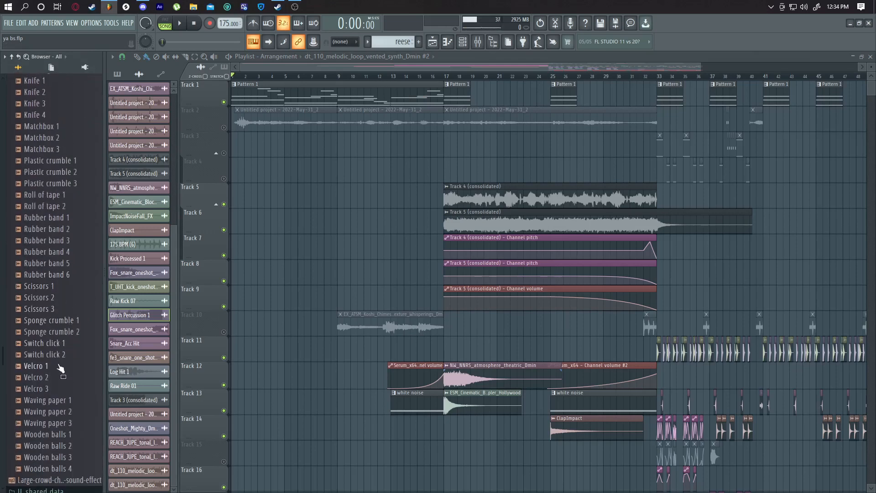
scroll(56, 237, up, 7)
scroll(63, 251, down, 1)
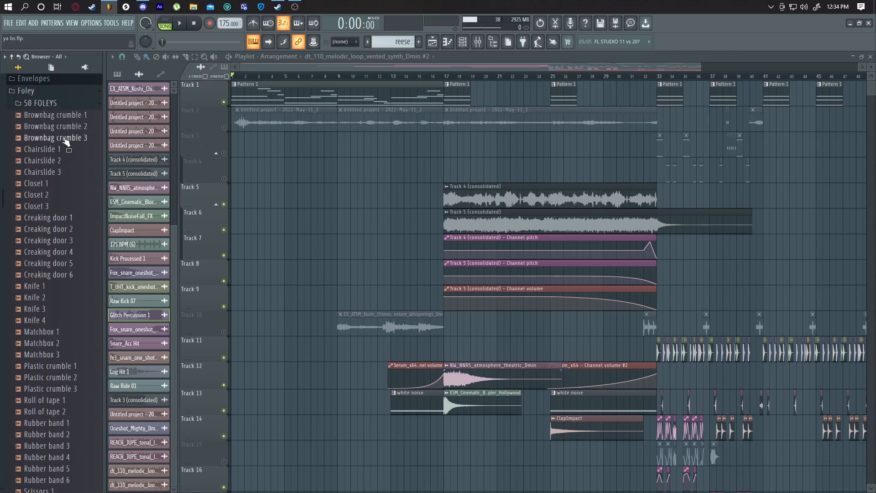
Audition the Brownbag crumble 3 and 2 samples and the Matchbox 1, 2 and 3 samples
click(64, 138)
click(62, 128)
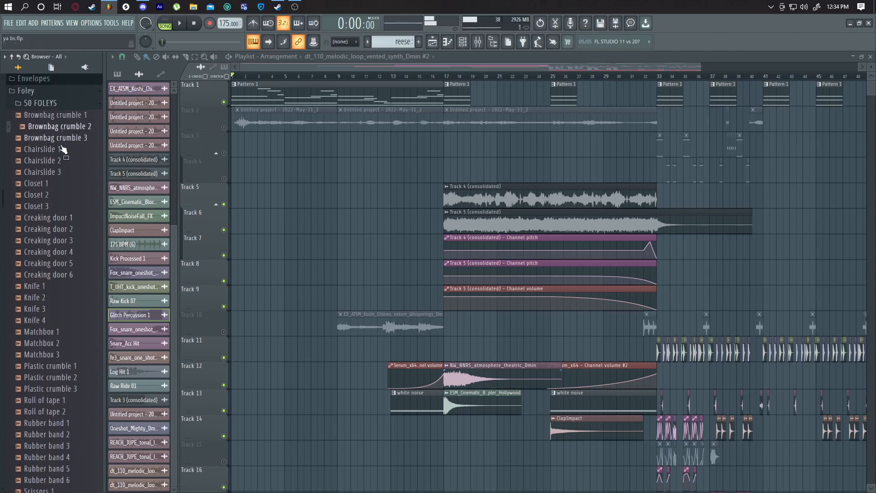
click(55, 333)
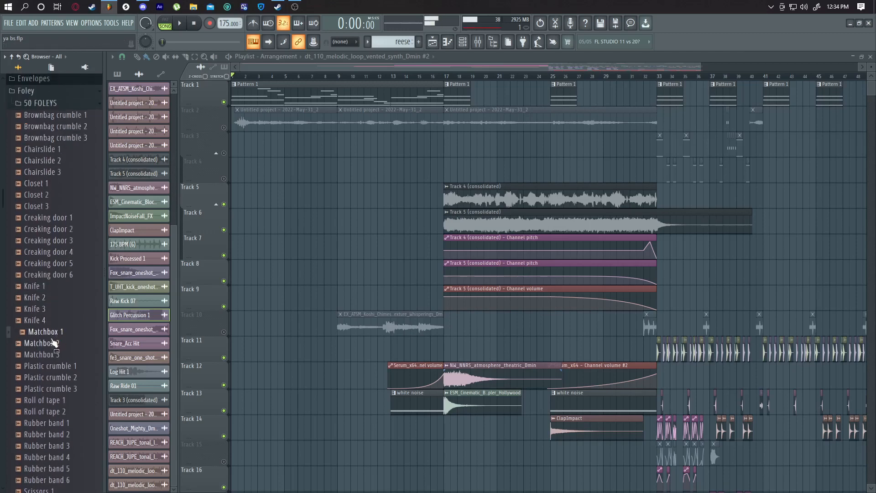
click(53, 343)
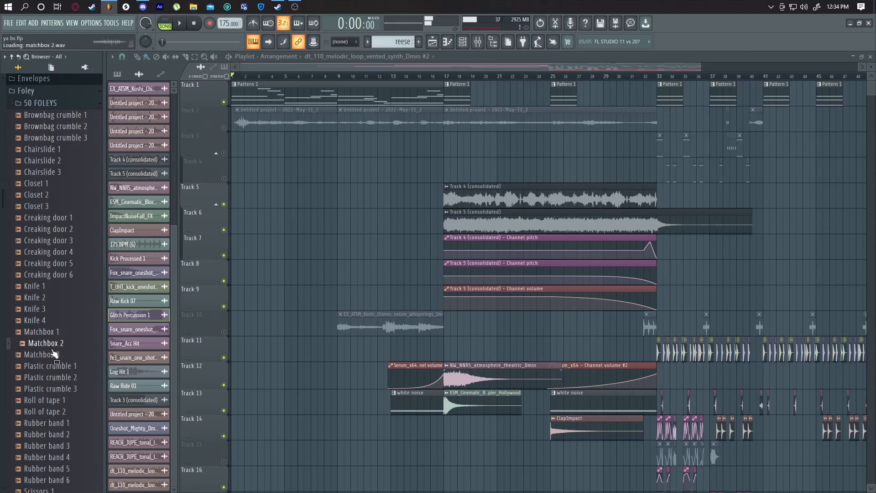
click(55, 355)
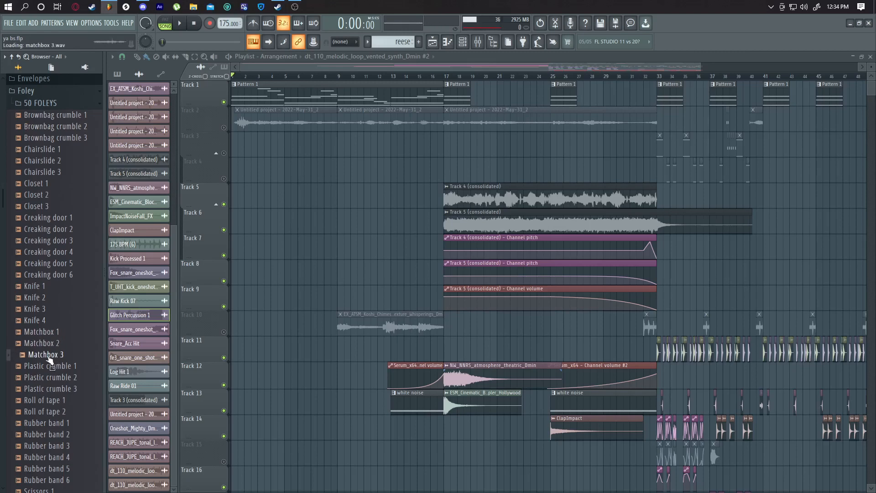
Place the Matchbox 3 sample at the start of Track 3 and unmute that track
drag(50, 361, 230, 157)
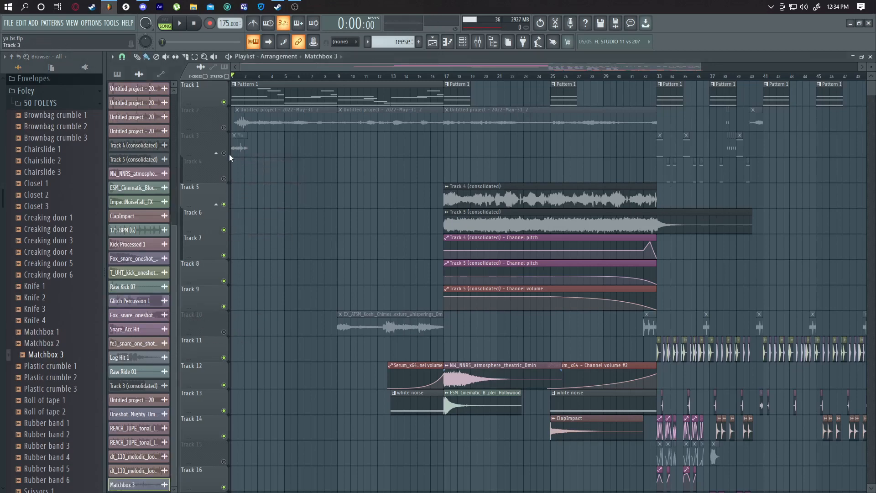
click(224, 153)
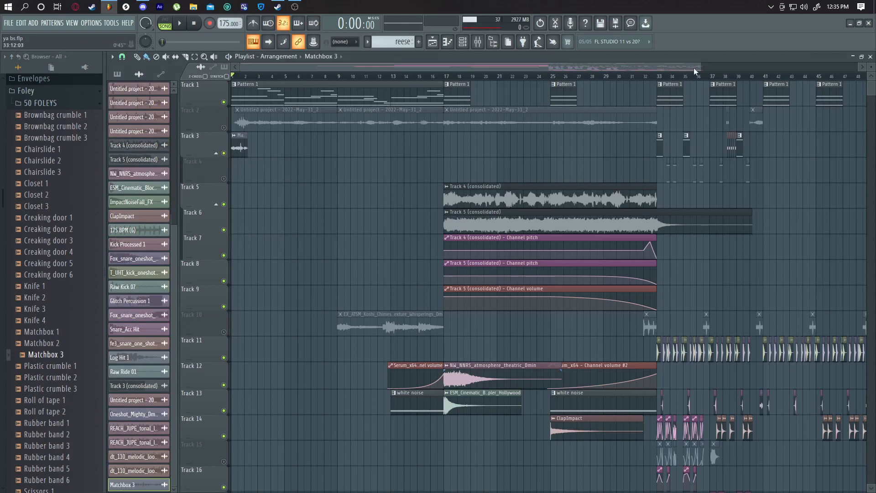
Slice the Matchbox 3 clip at bar 2 and delete the leftover piece, keeping a one-bar clip
drag(695, 69, 362, 68)
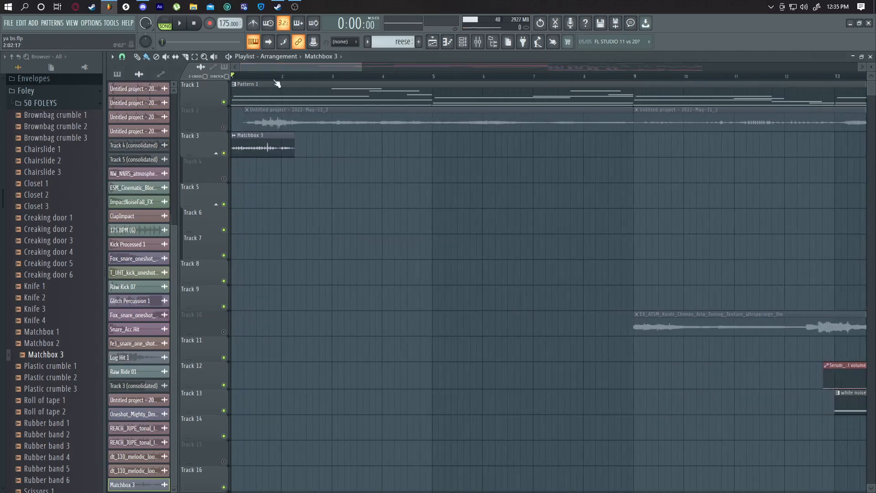
click(185, 57)
drag(280, 176, 281, 134)
click(147, 57)
right_click(288, 145)
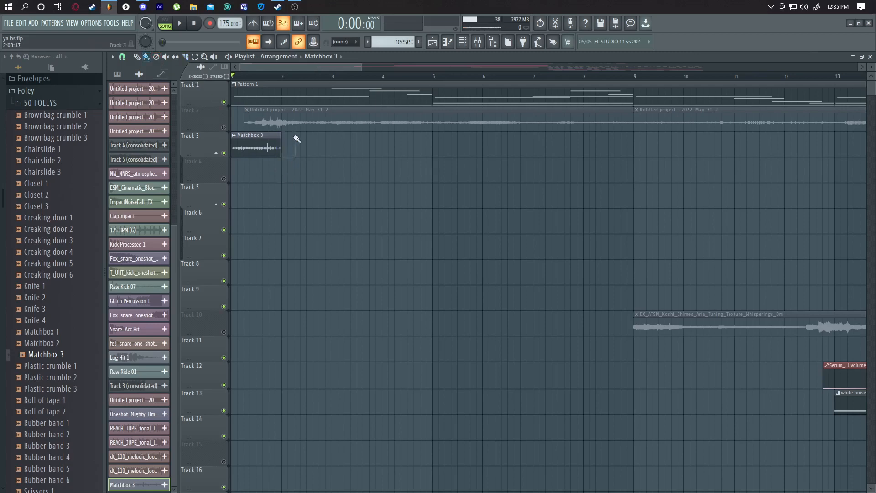
drag(361, 67, 753, 67)
scroll(339, 168, down, 2)
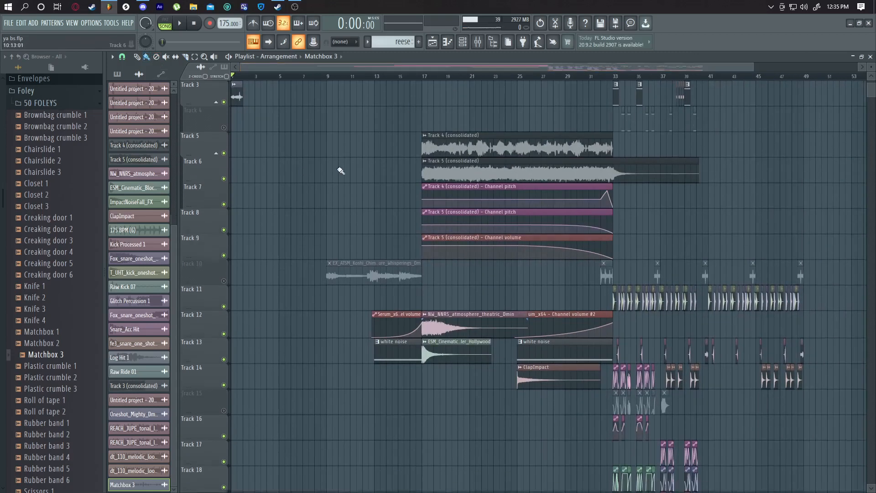
drag(237, 95, 237, 453)
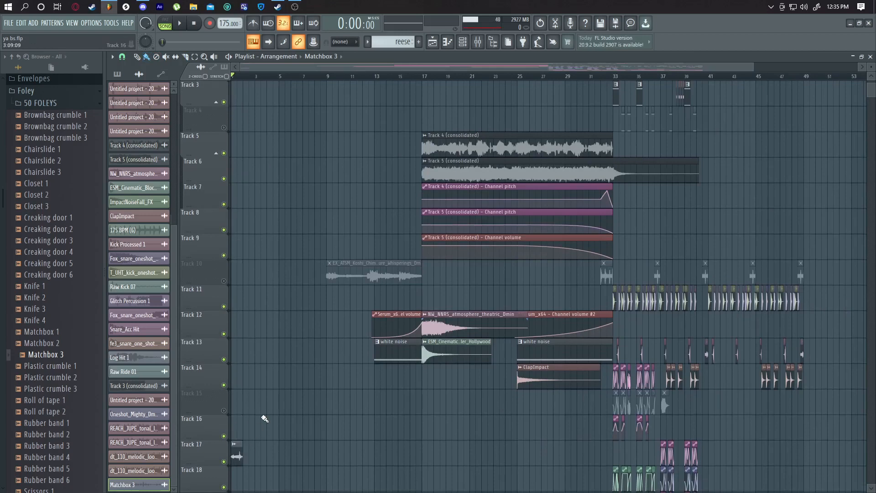
scroll(265, 419, down, 12)
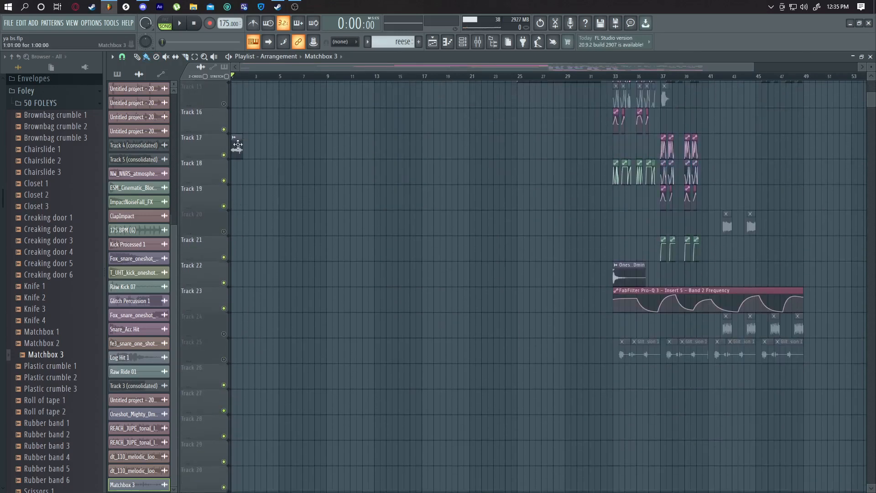
scroll(234, 174, up, 9)
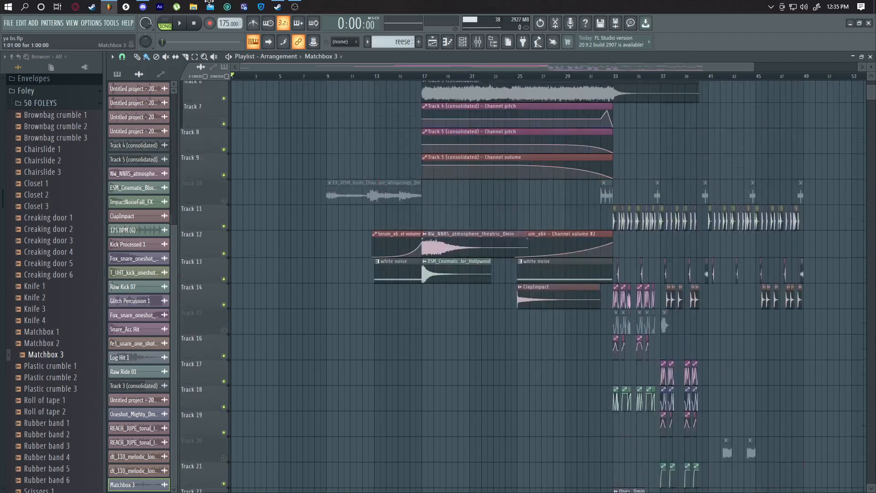
scroll(235, 151, up, 5)
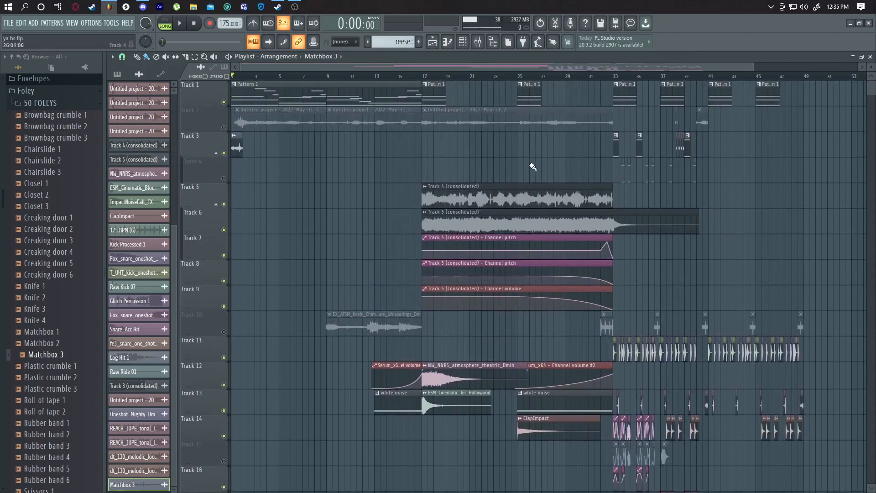
key(ctrl+z)
Repeat the one-bar Matchbox 3 clip along Track 3 from bar 2 up to bar 17
click(245, 147)
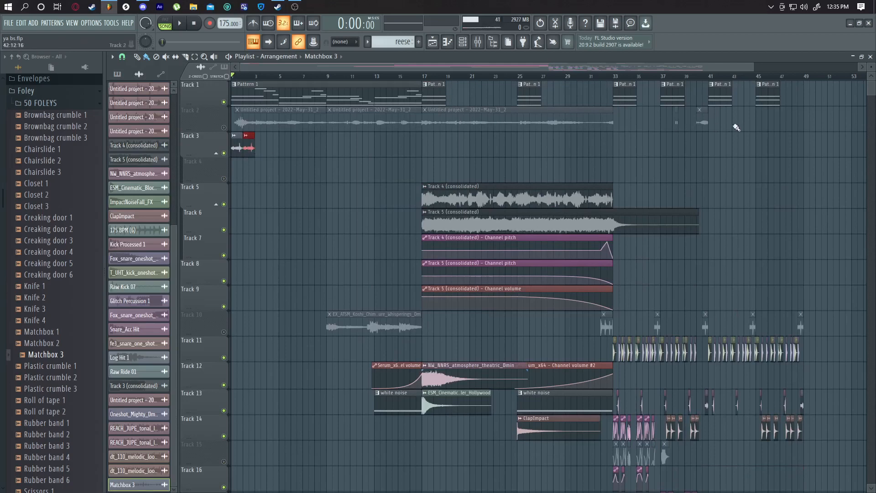
drag(756, 65, 561, 67)
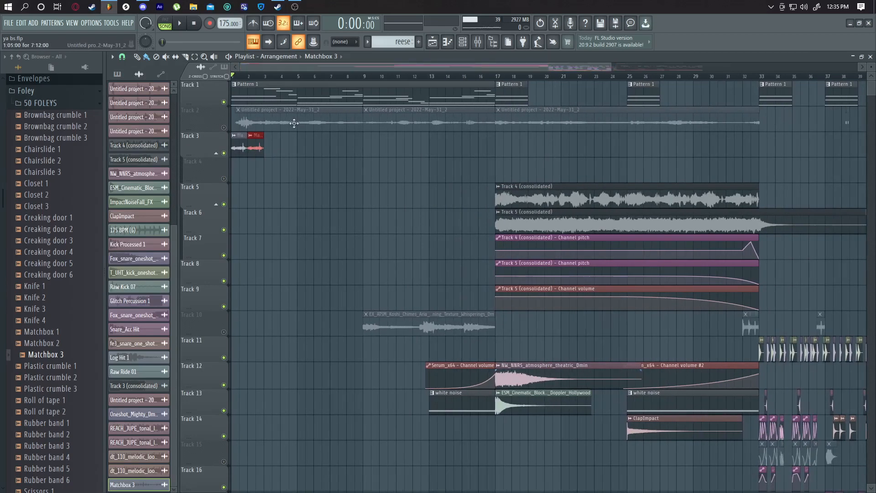
drag(264, 147, 493, 147)
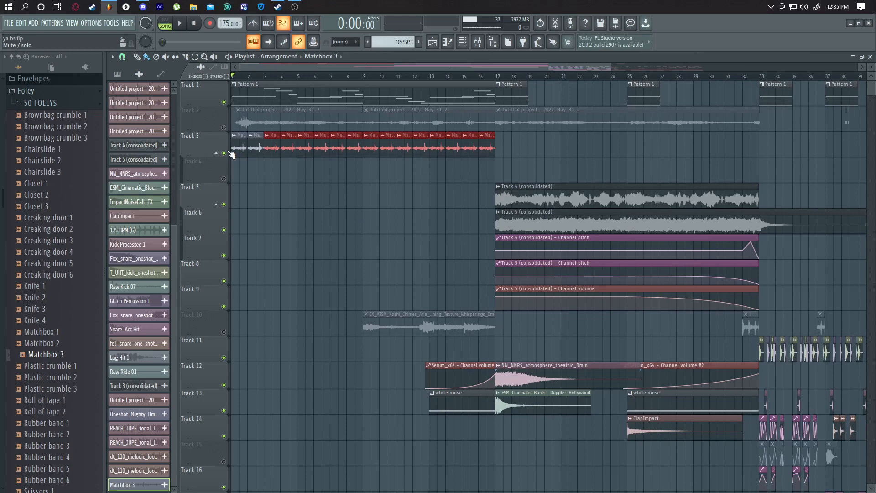
Play the intro with Track 3 muted and again with it unmuted to compare the foley texture's effect
click(230, 153)
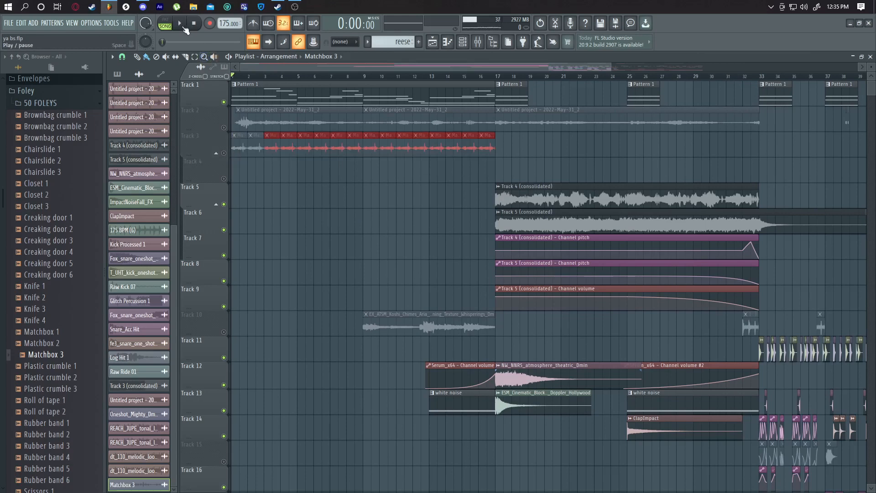
click(184, 29)
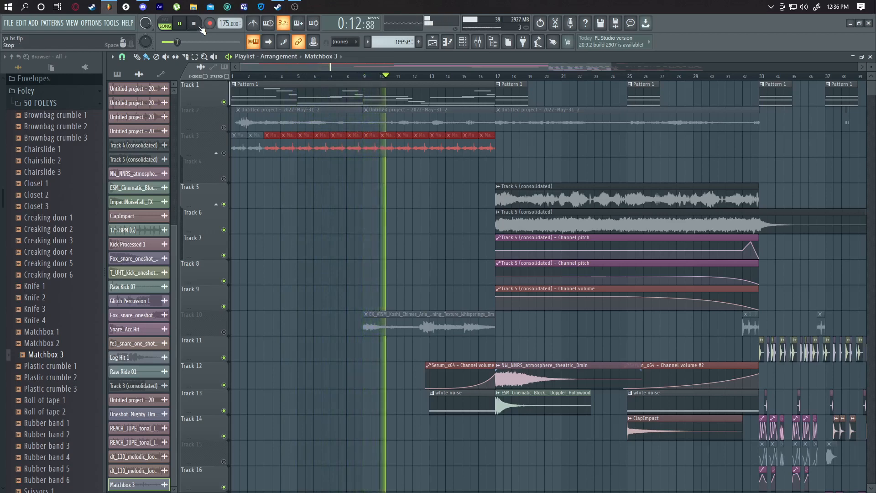
click(200, 28)
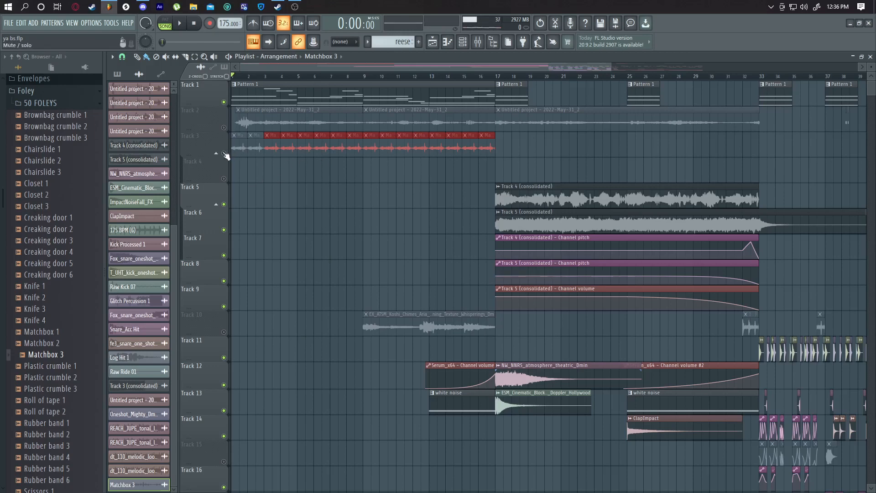
click(224, 153)
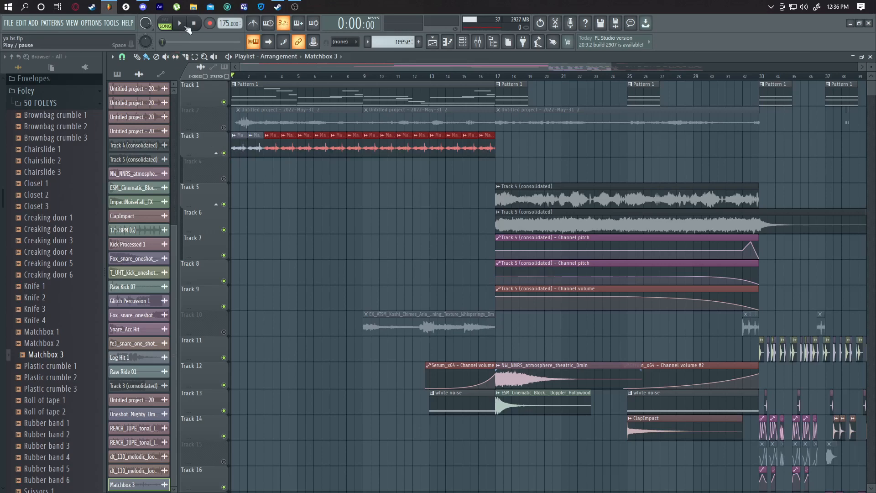
click(186, 28)
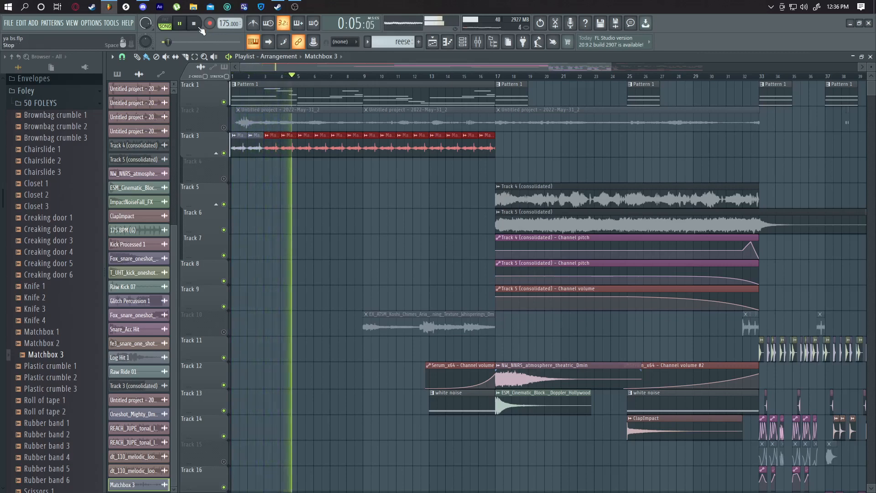
key(space)
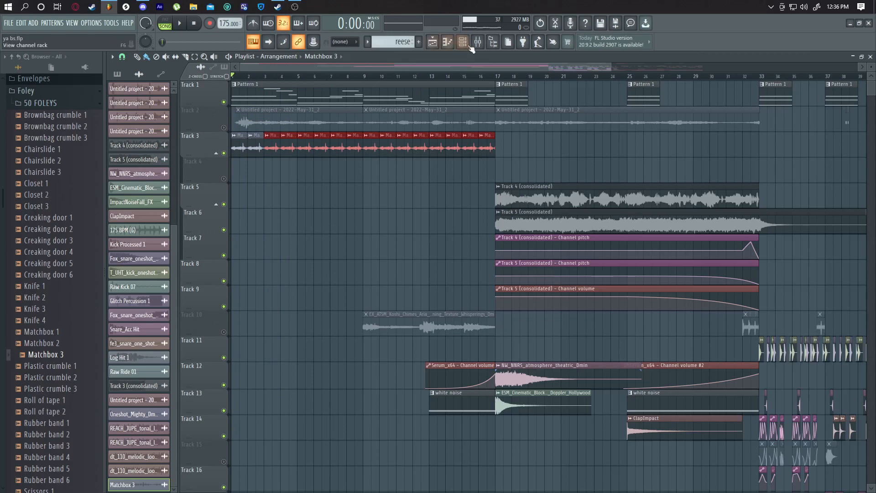
Open the Matchbox 3 channel settings and route the sample to mixer insert 19
drag(608, 66, 857, 69)
double_click(235, 140)
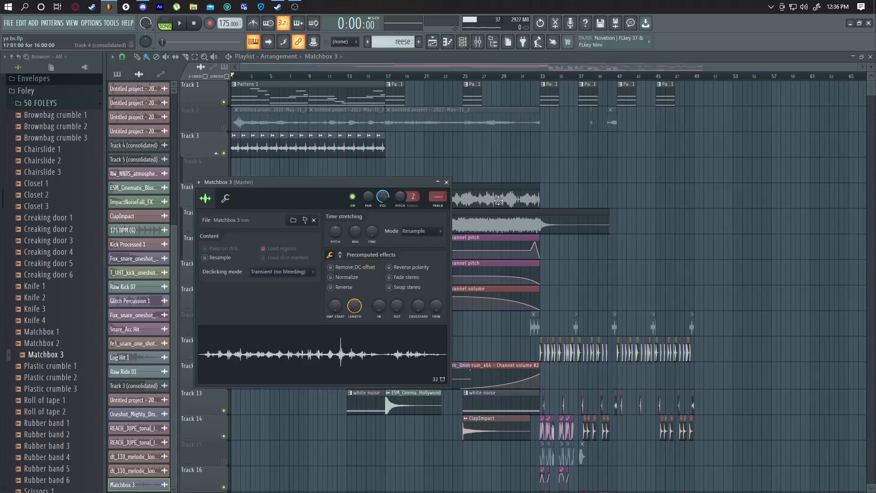
drag(439, 196, 440, 182)
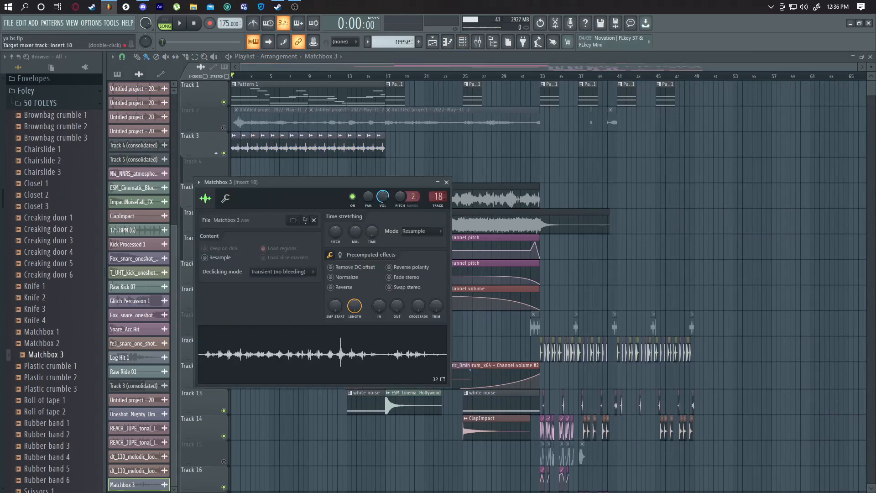
Show the mixer and rename insert 19 to Texture Foley
click(483, 50)
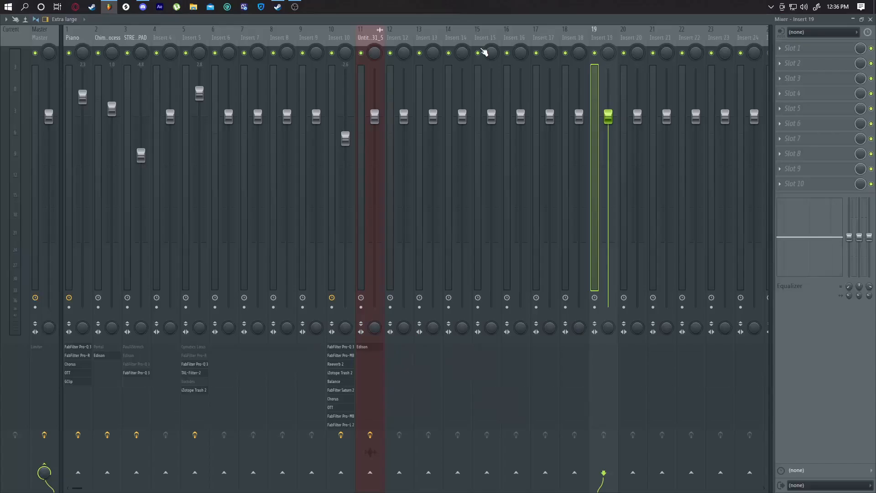
right_click(605, 37)
click(643, 46)
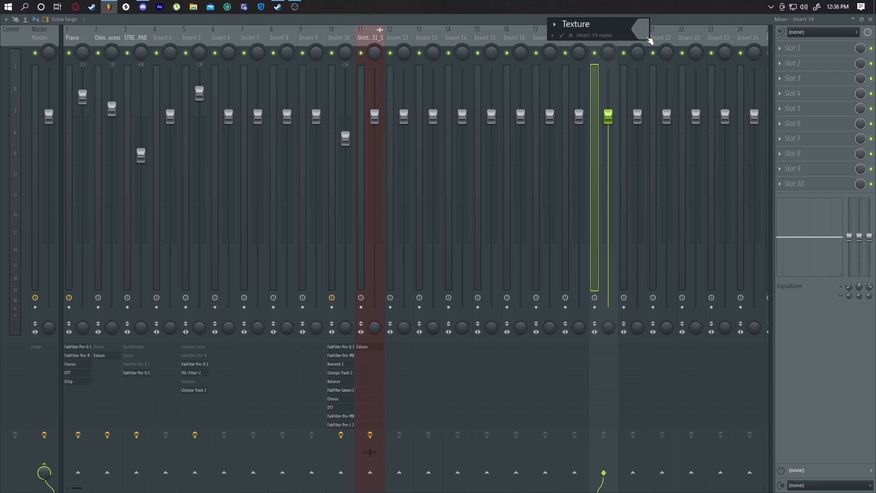
key(Escape)
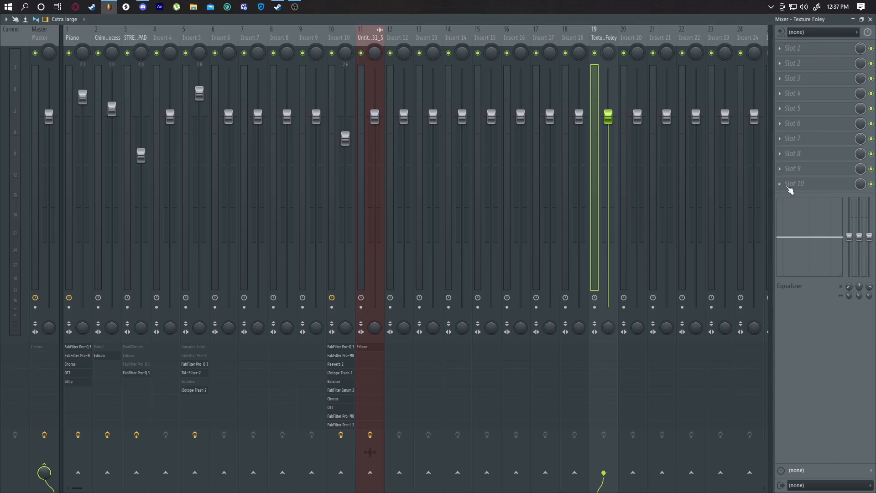
Load Edison into effect slot 10 of the Texture Foley insert
click(788, 187)
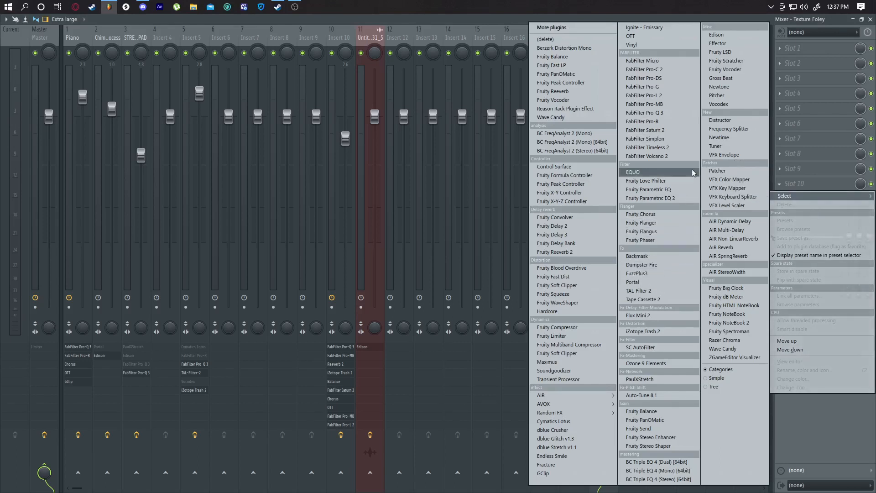
click(720, 35)
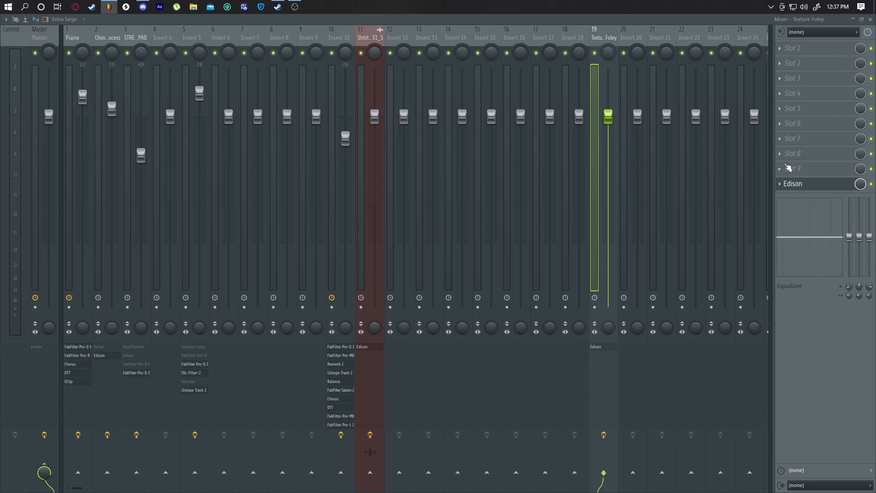
Load Portal into effect slot 9 of the Texture Foley insert and hide the mixer
click(789, 170)
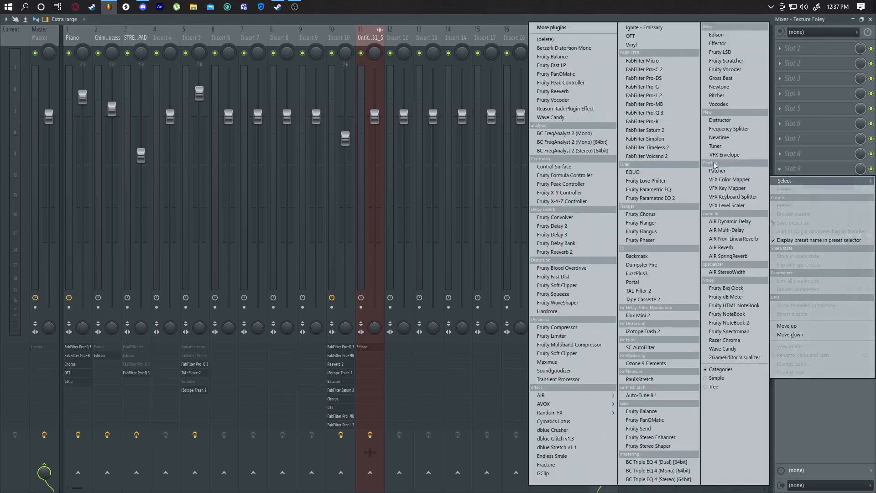
click(645, 282)
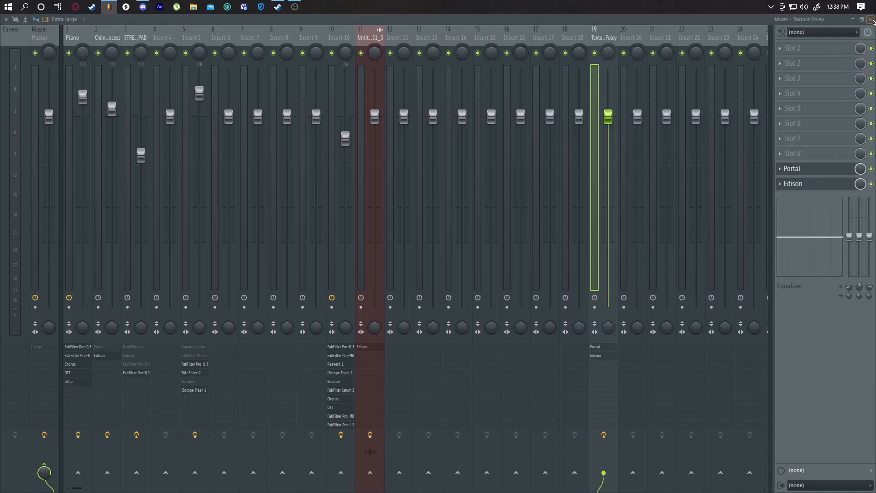
click(871, 19)
drag(340, 107, 466, 132)
drag(331, 108, 626, 120)
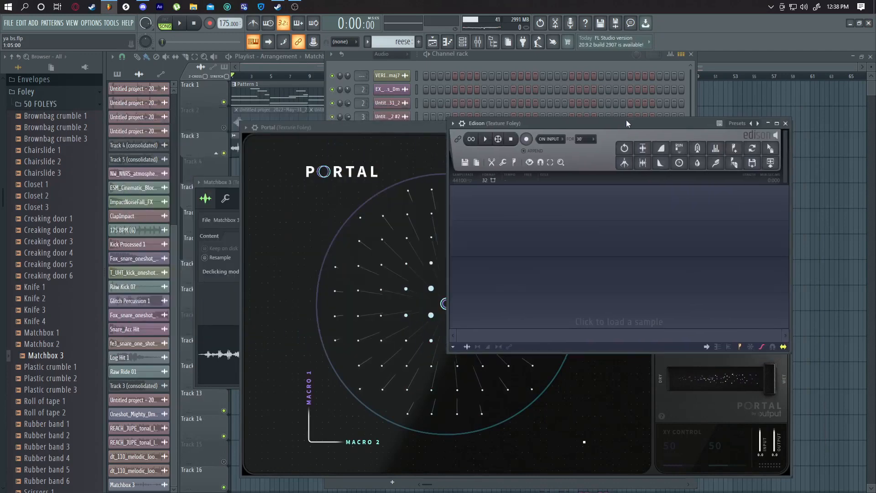
Clear the plugin windows off the playlist, solo Track 3 and set the time selection over the intro from bar 1 to 17
click(715, 55)
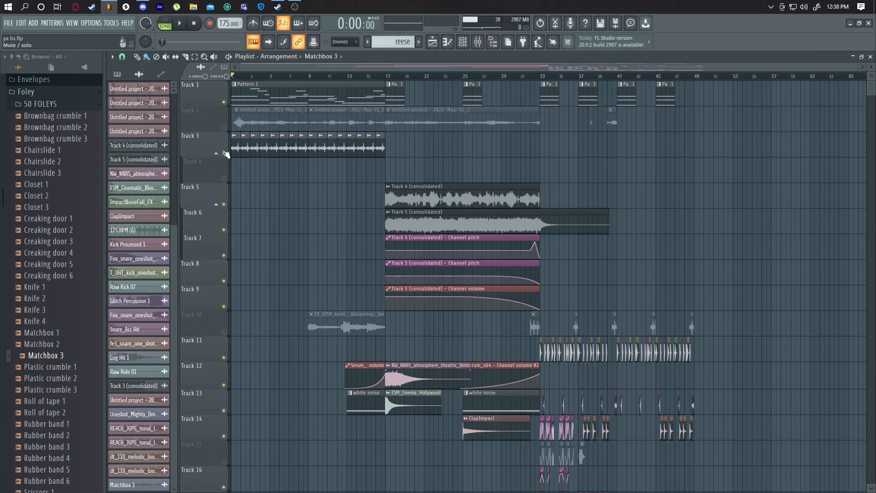
ctrl+click(224, 152)
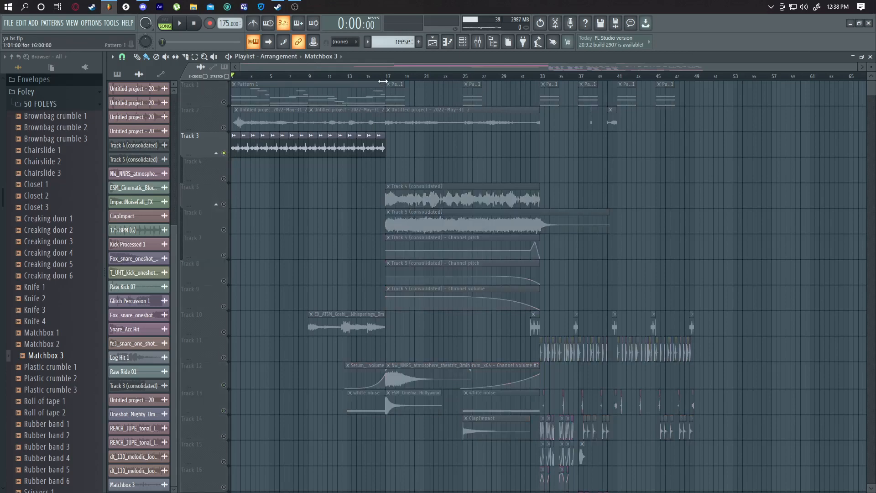
drag(387, 81, 231, 81)
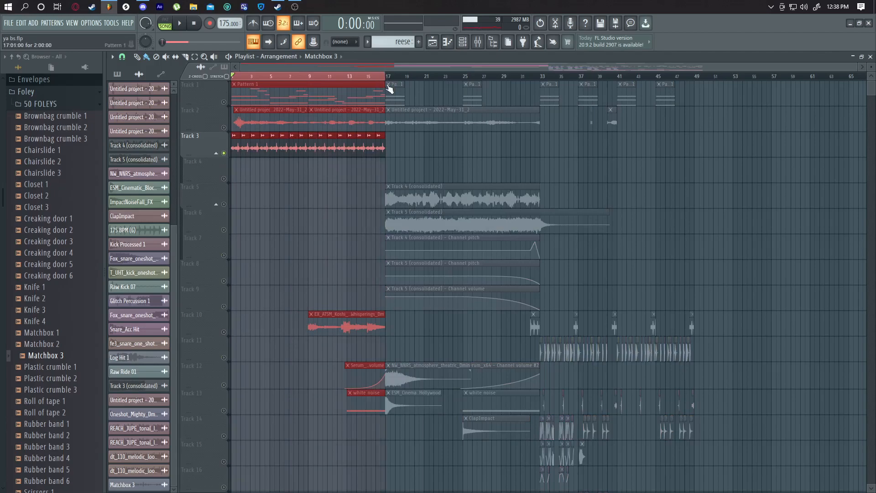
Reopen the Portal and Edison windows from the Texture Foley insert
click(479, 43)
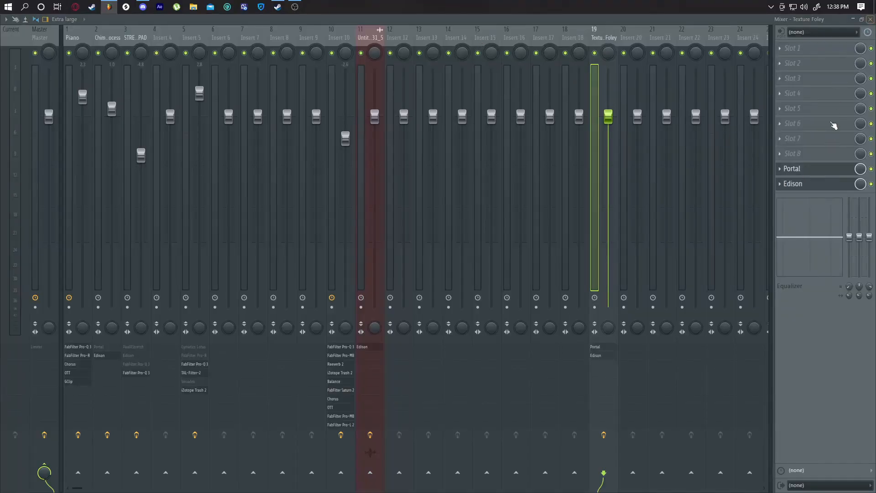
click(870, 20)
drag(428, 122, 472, 126)
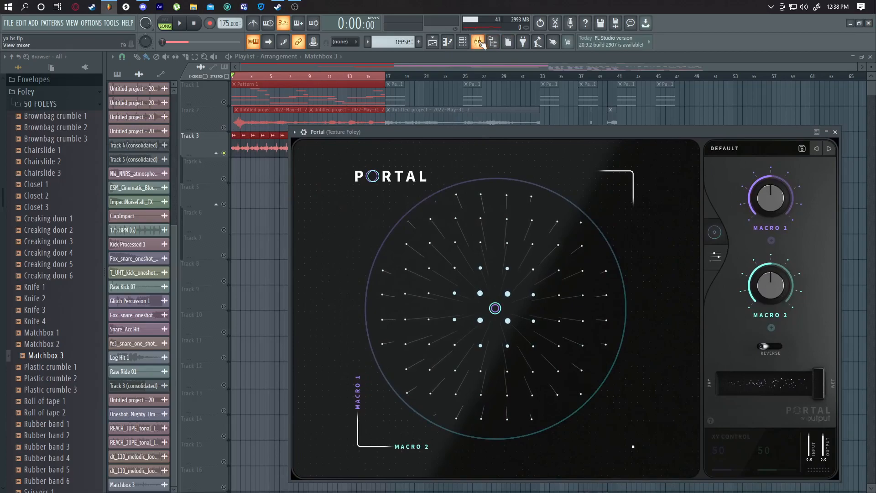
click(480, 42)
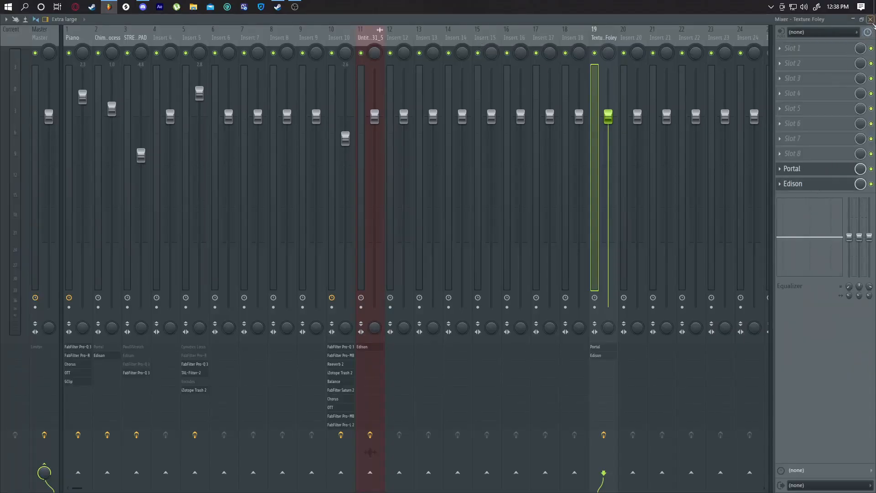
click(871, 19)
drag(552, 125, 317, 225)
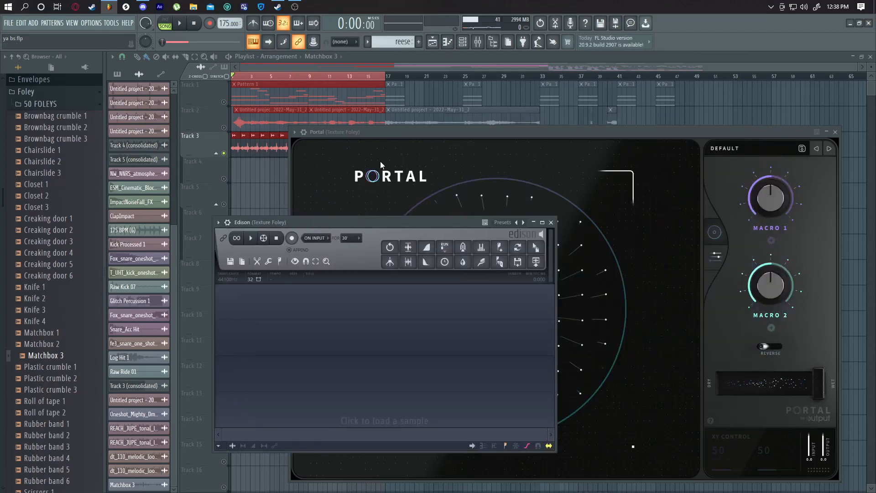
Arrange the Edison and Portal windows so both are usable and arm Edison for recording
drag(402, 129, 461, 81)
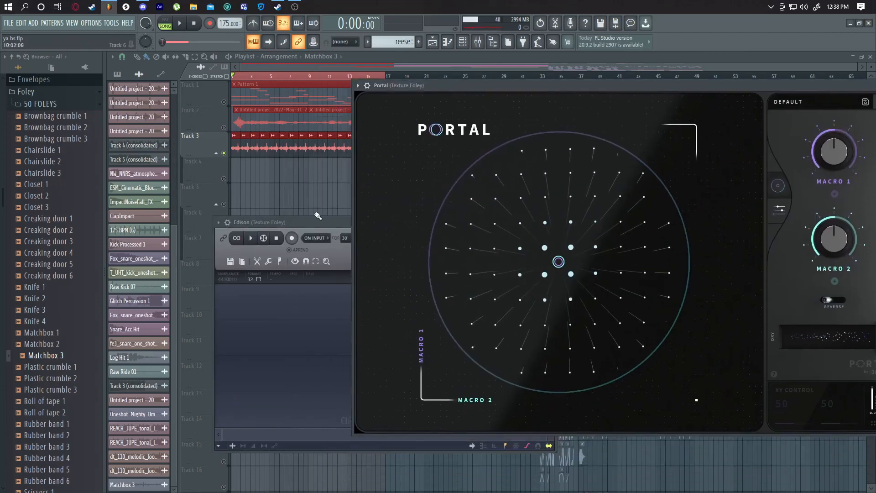
drag(312, 222, 382, 153)
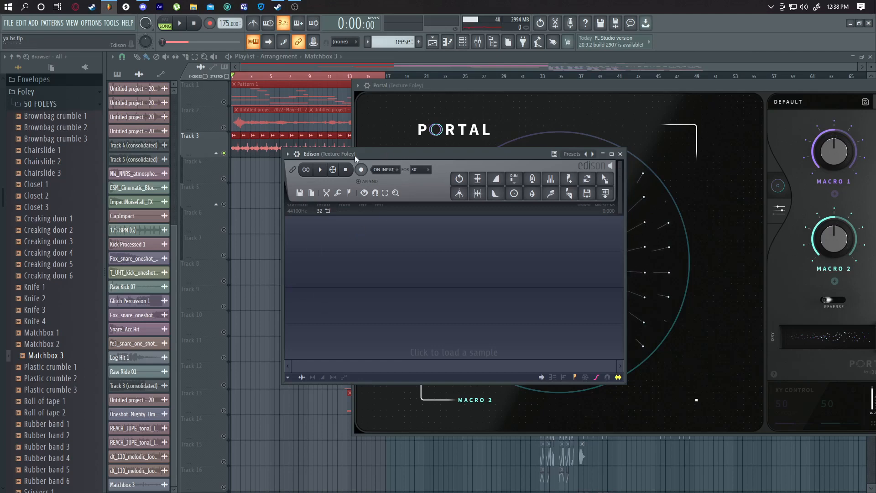
drag(355, 155, 276, 177)
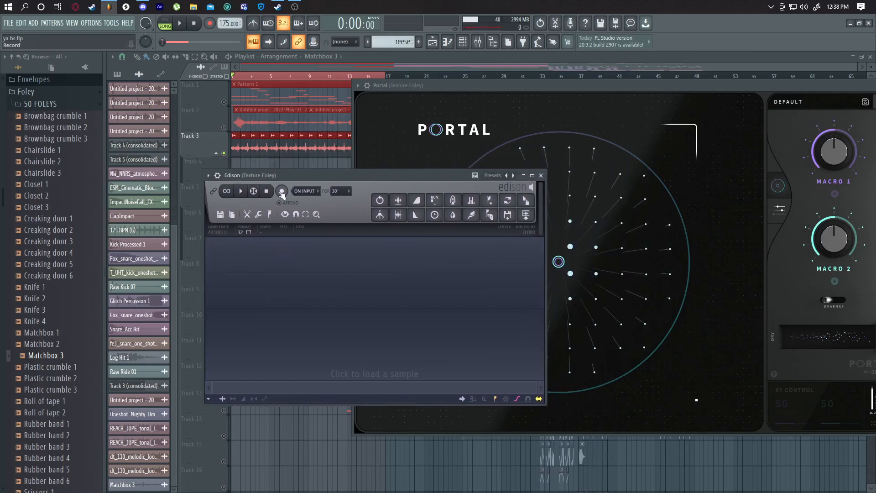
drag(465, 86, 400, 89)
drag(272, 173, 162, 172)
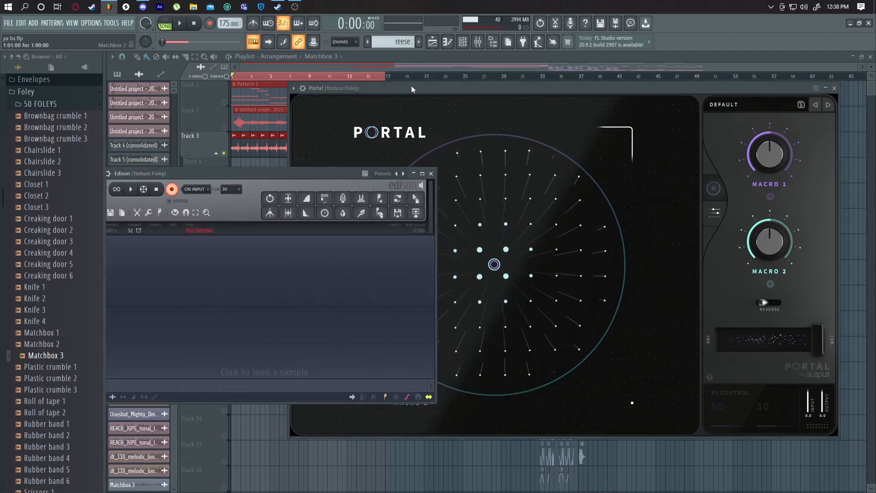
Start playback and record Portal's The Great Slowness preset at Stretch 91, Offset 80, and The Great Slower Do... at 81 and 60
click(179, 23)
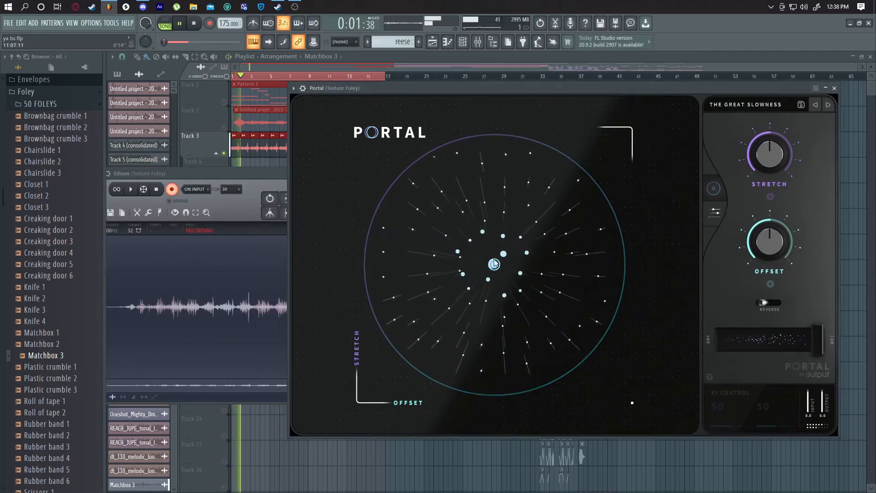
drag(494, 264, 548, 176)
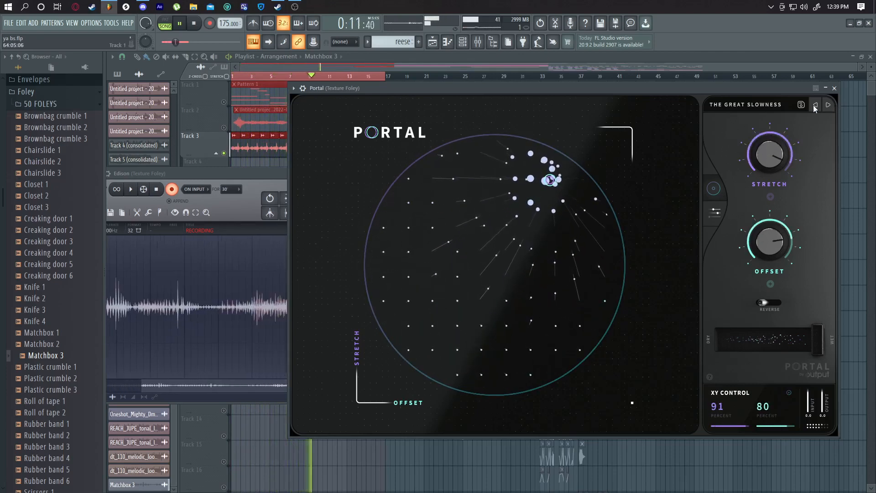
click(827, 105)
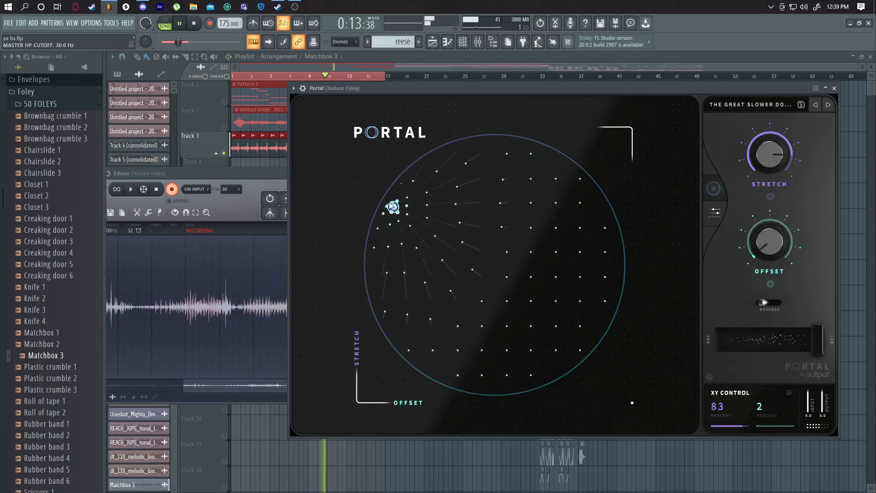
drag(390, 204, 513, 196)
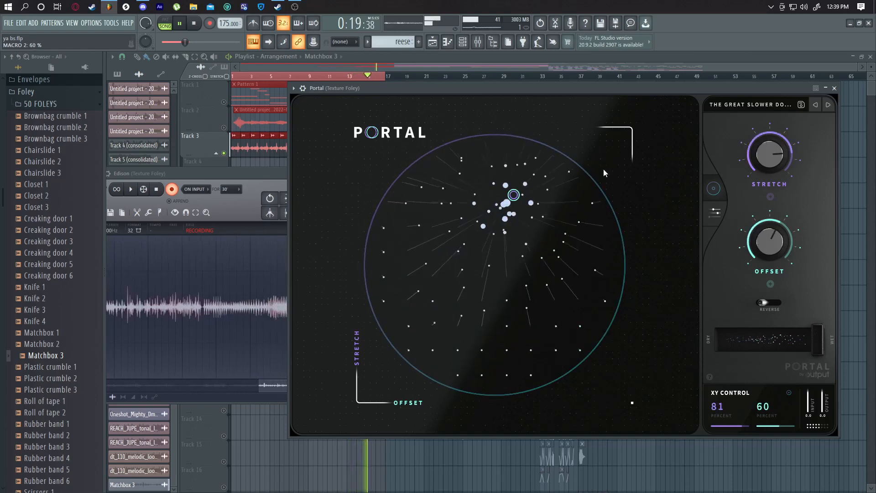
Record further Portal presets: Chordal Clouds, Digital Tape Toys at Pitch 69, Tape Delay 44, and Echo Toys at Pitch 58, Tape Delay 65
click(828, 105)
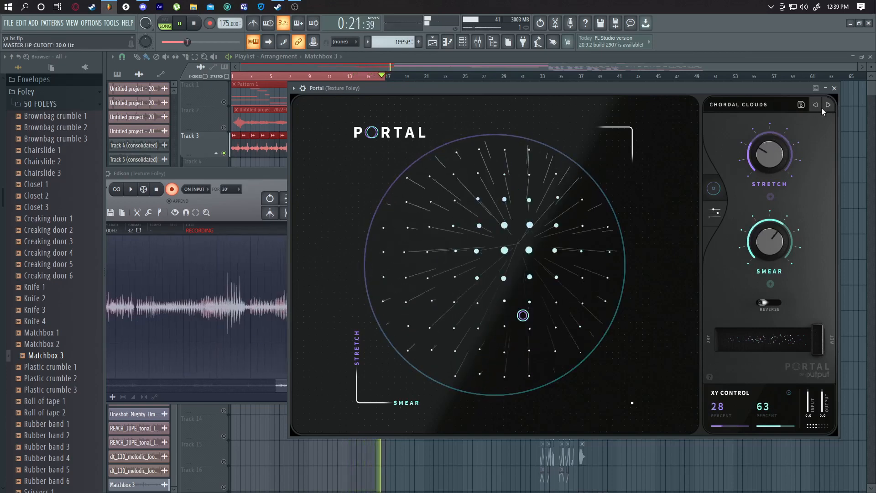
drag(521, 319, 480, 222)
click(829, 106)
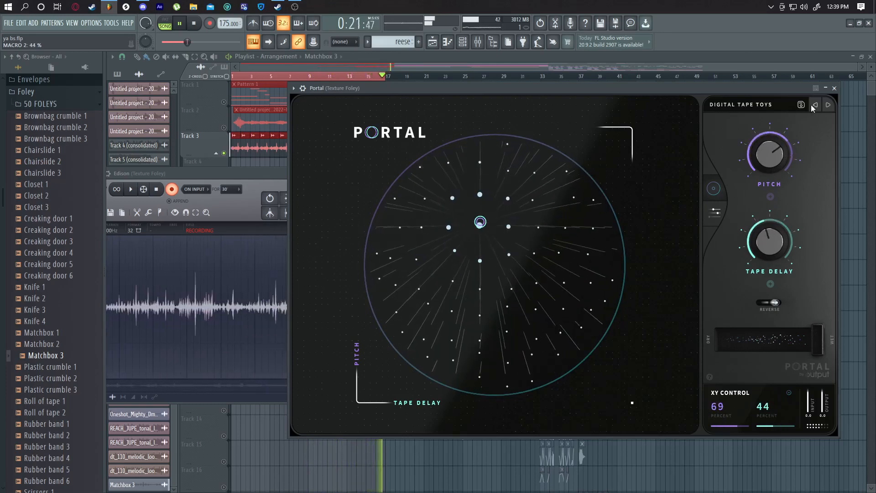
click(829, 105)
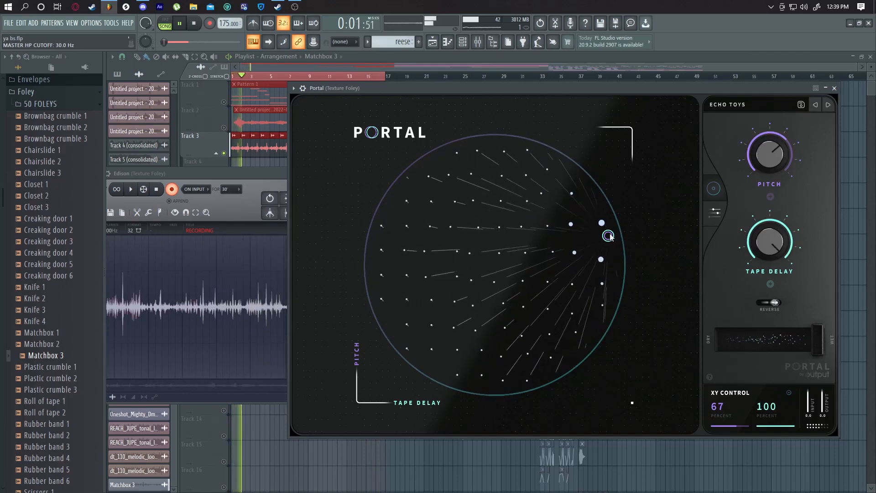
drag(610, 236, 522, 253)
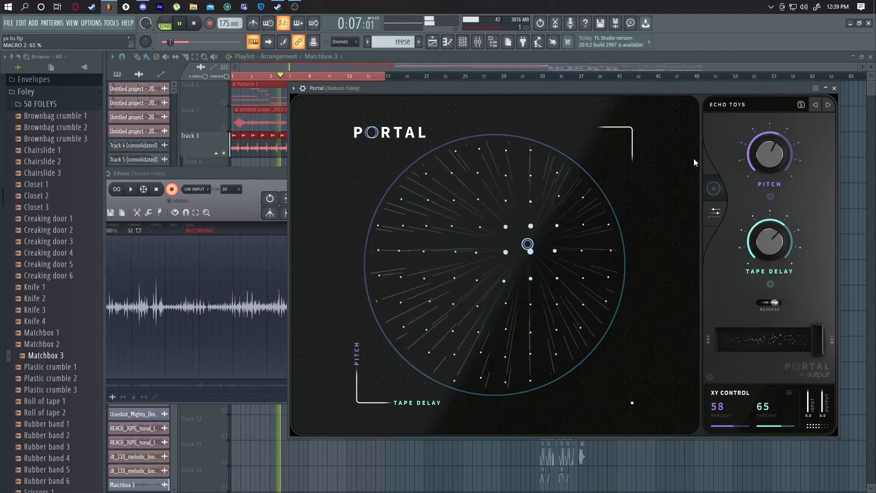
Record Portal's Partial Divide preset at Grain 86, FX 69, and Fractured with both its Pitch and Cassette raised
click(828, 106)
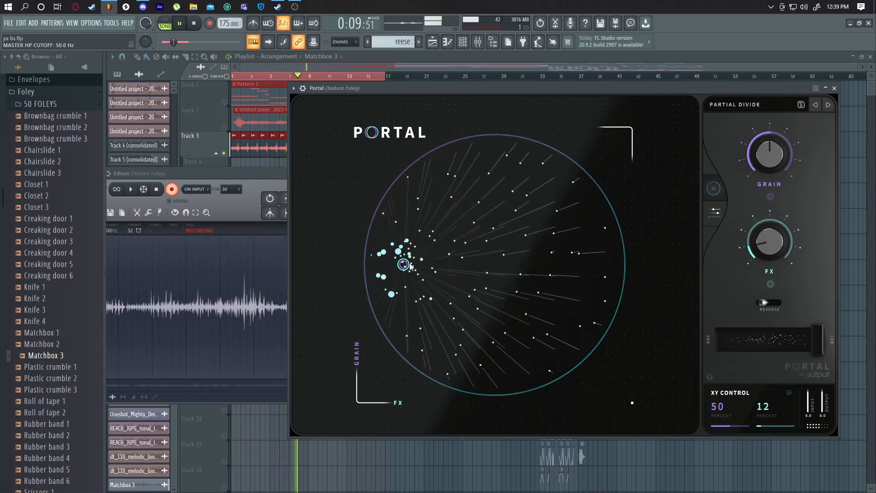
drag(410, 266, 531, 182)
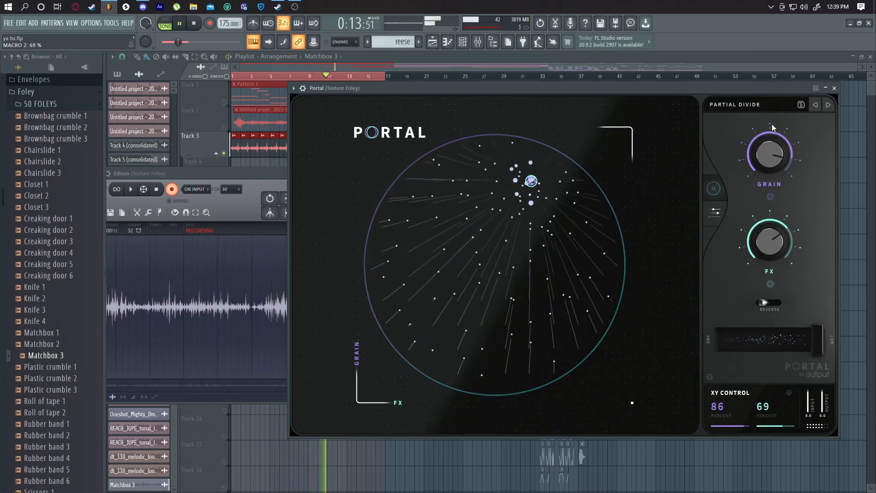
click(829, 106)
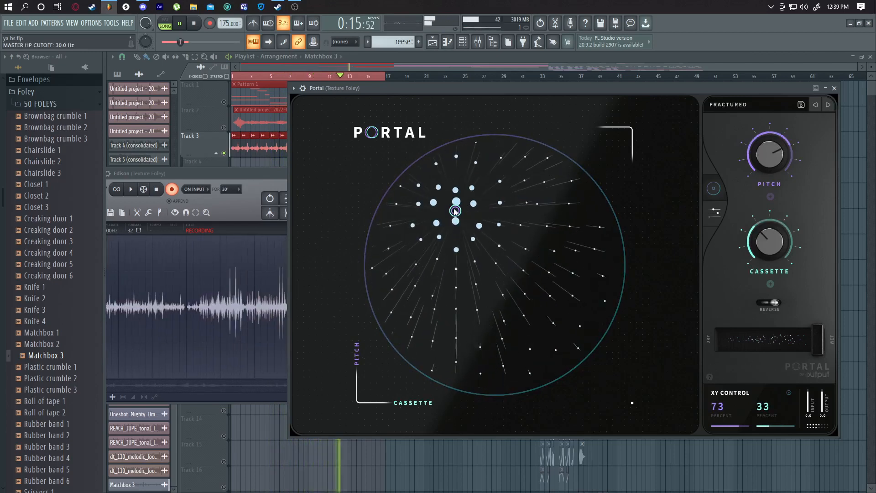
drag(454, 204, 534, 172)
Record Portal's Grain Swells preset with raised Grain FX and Speed, and Blurred 5ths at Blur 51, Shimmer 50
click(829, 105)
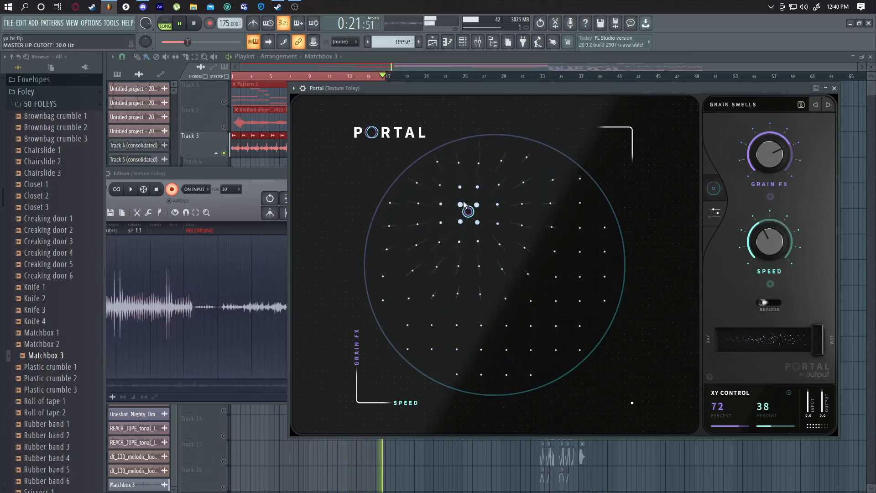
drag(469, 211, 527, 173)
click(829, 104)
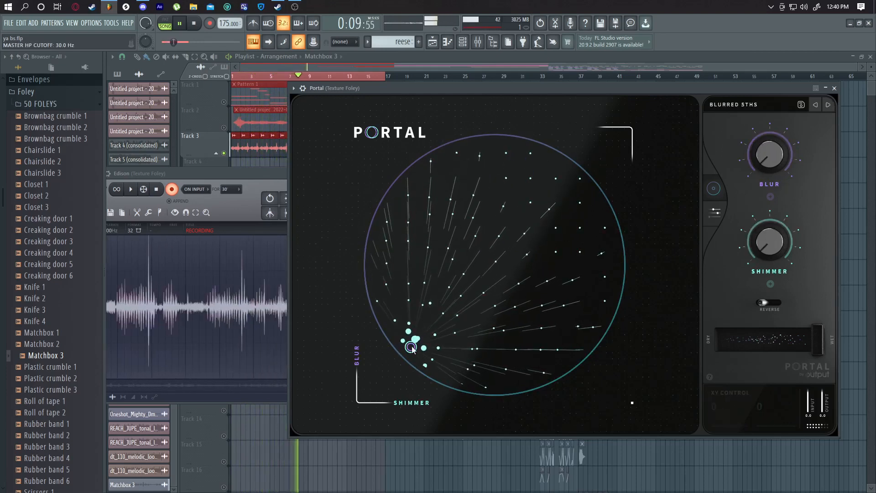
drag(412, 348, 494, 261)
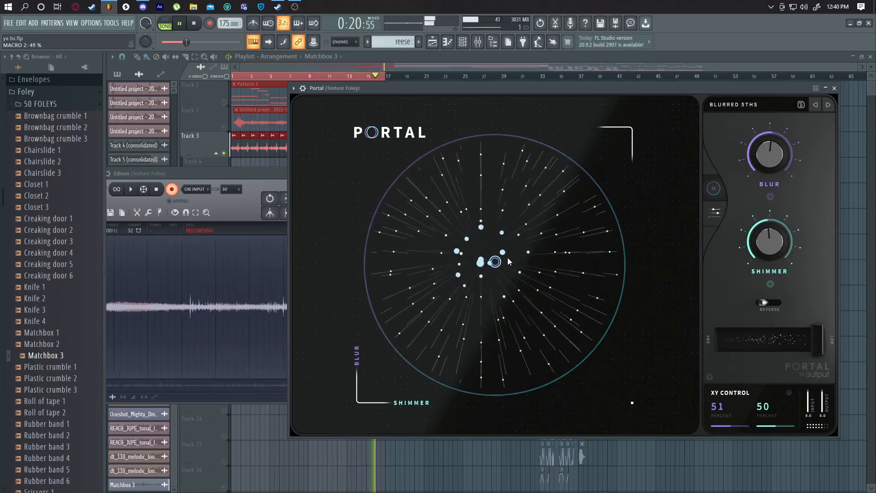
Record Portal's Grain Swells preset at Grain FX 75, Speed 89, and Partial Divide at Grain 45, FX 23
click(828, 105)
drag(470, 206, 577, 216)
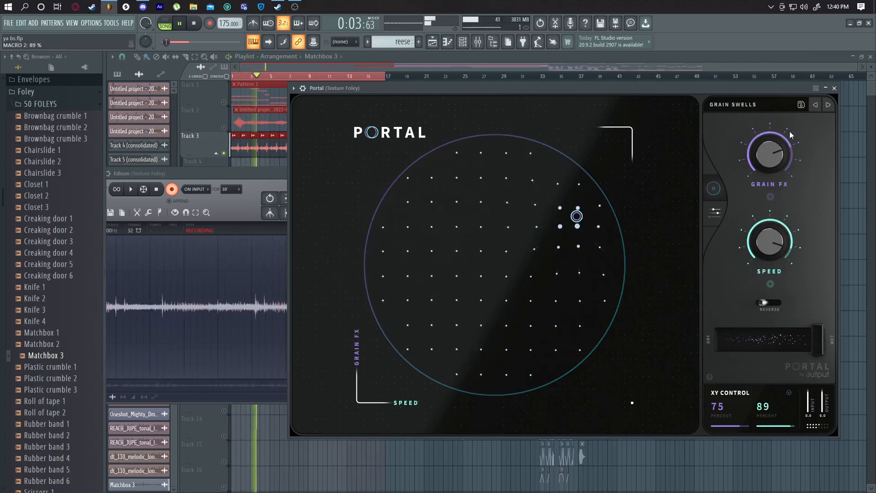
click(826, 107)
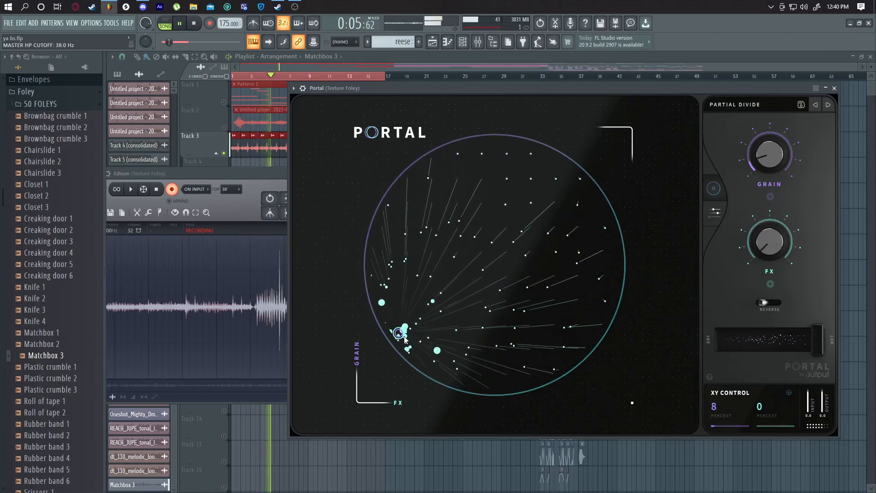
drag(404, 339, 430, 274)
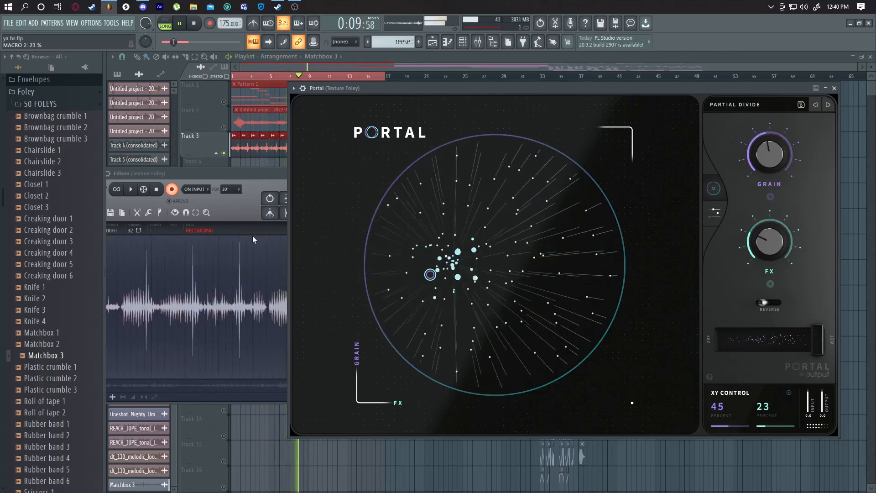
Stop the Edison recording and playback, and bypass Portal on the Texture Foley insert
click(156, 190)
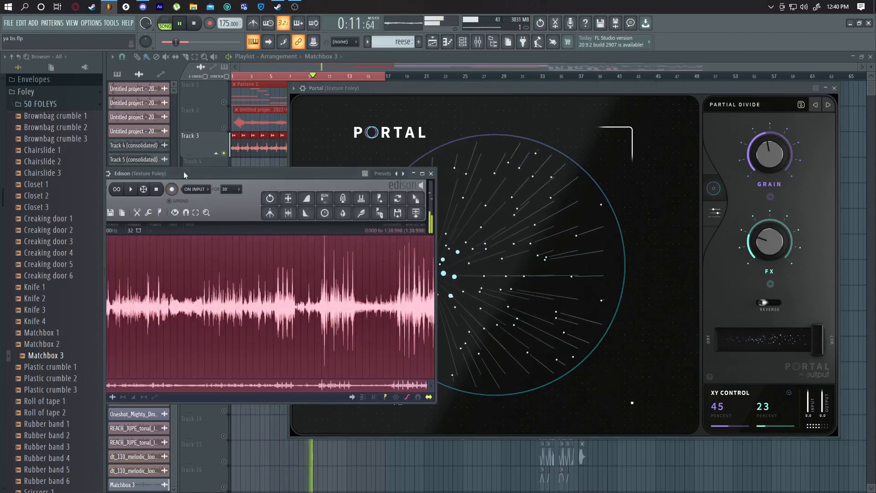
key(space)
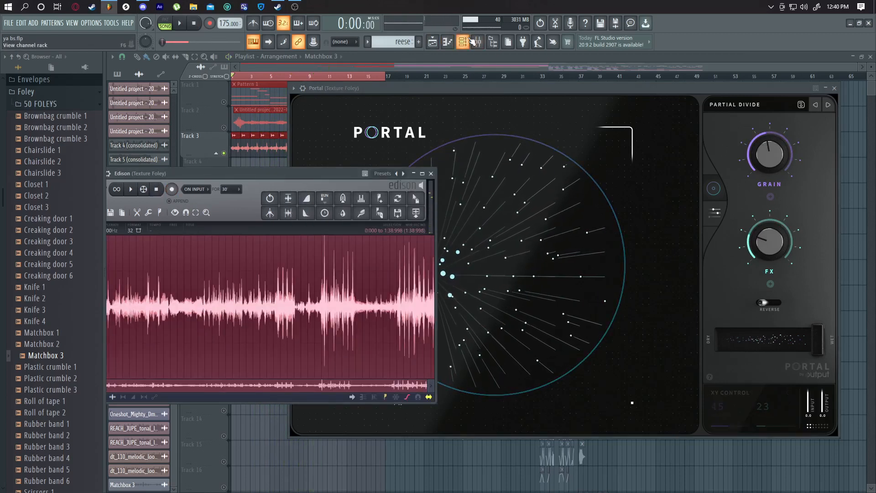
click(474, 42)
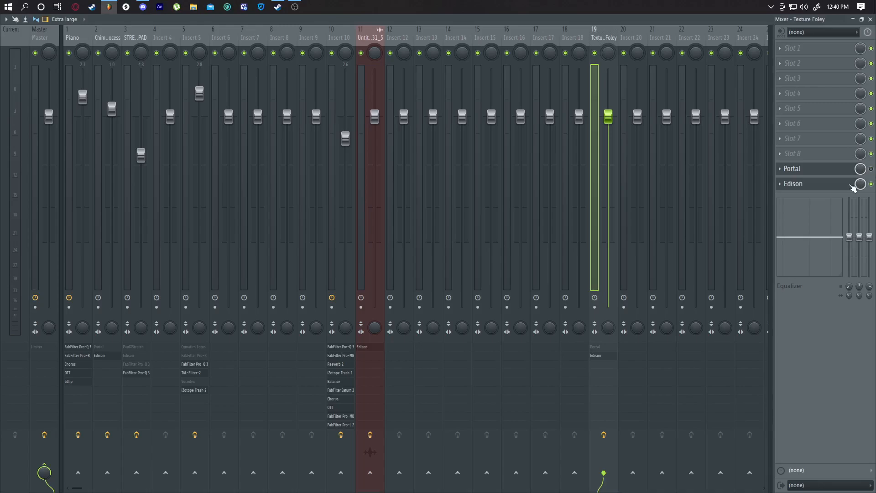
click(869, 20)
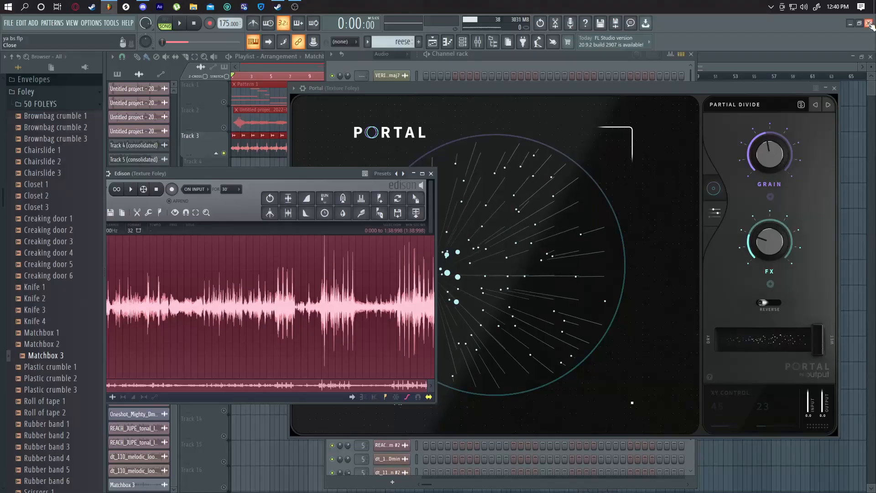
Close the Portal window, check the Texture Foley insert in the mixer and return to the unobstructed playlist
click(835, 88)
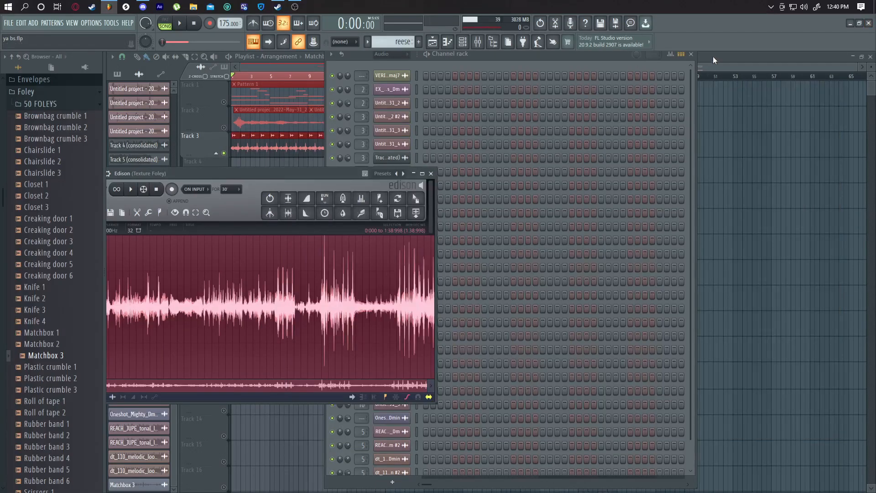
click(713, 56)
click(469, 42)
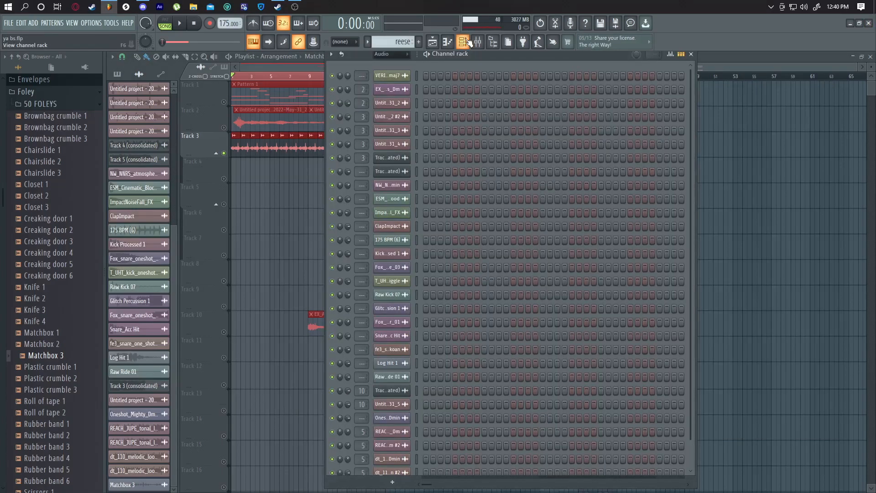
click(469, 42)
click(478, 41)
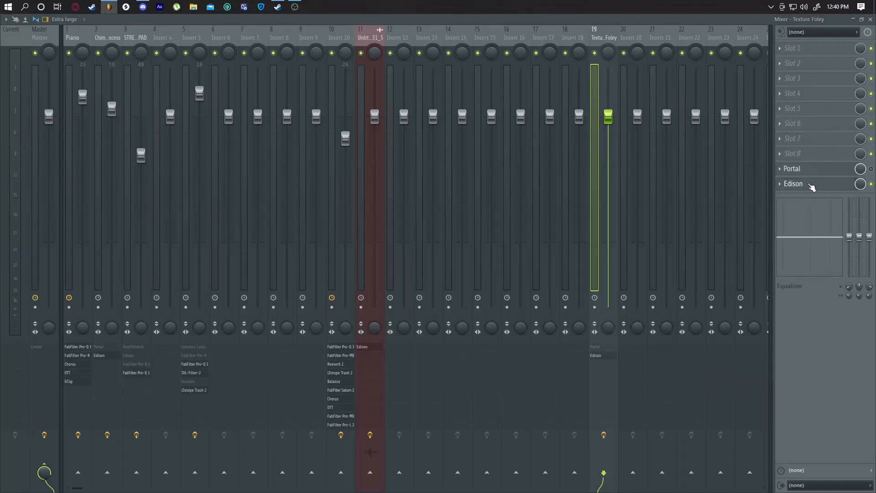
click(870, 20)
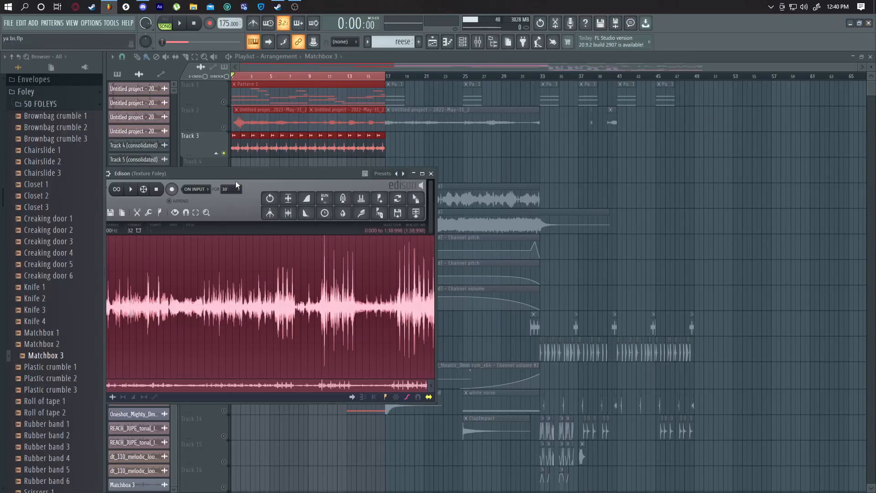
Send the Edison recording to the playlist as an audio clip and clear the Matchbox clips from Track 3
drag(241, 174, 378, 136)
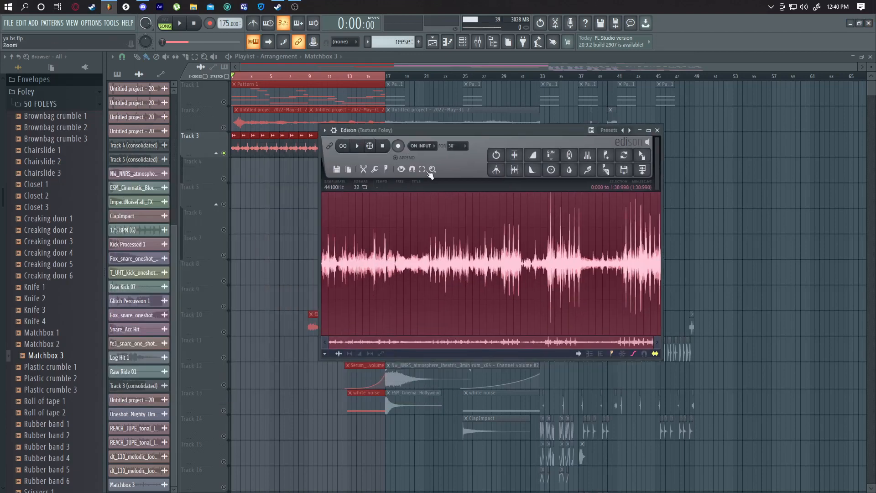
drag(326, 136, 484, 121)
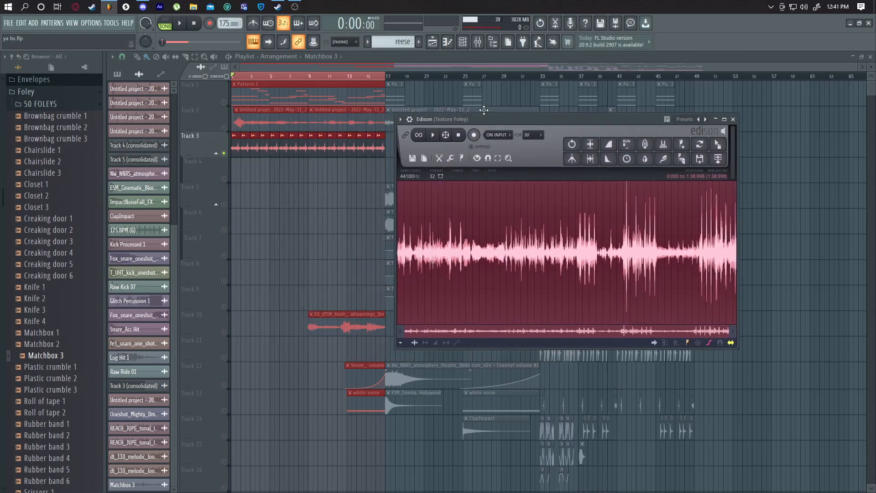
drag(488, 114, 449, 114)
click(688, 164)
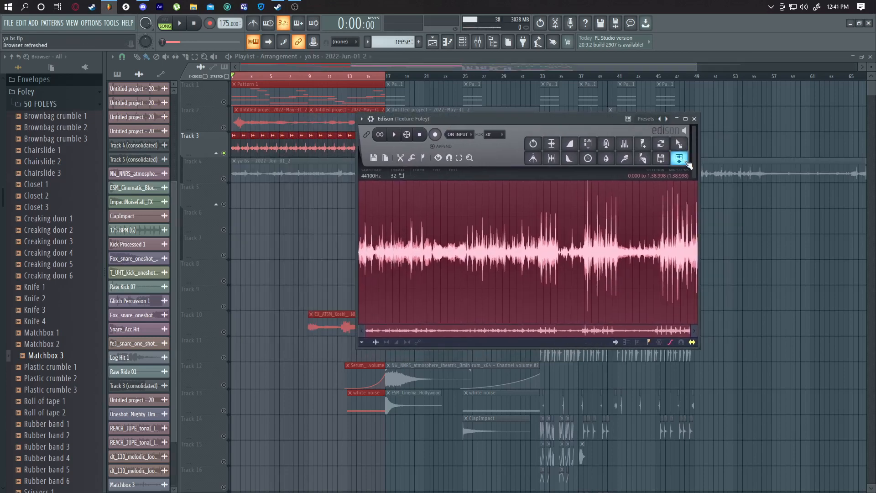
click(694, 119)
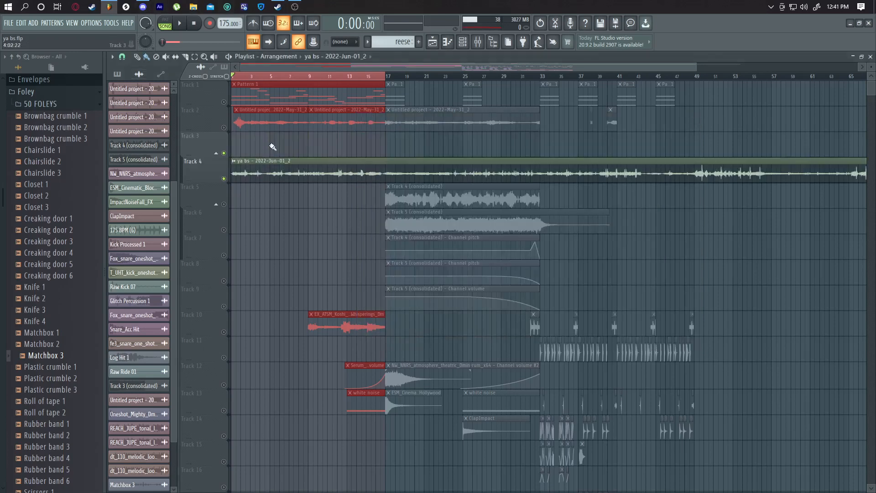
Unmute Track 1 and move the resampled texture clip to Track 3 at bar 49, past the end of the arrangement
click(223, 102)
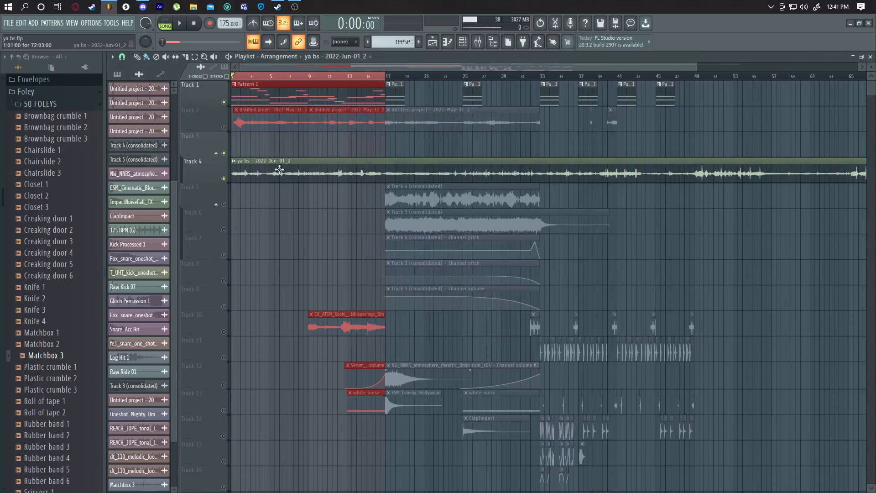
drag(280, 169, 759, 157)
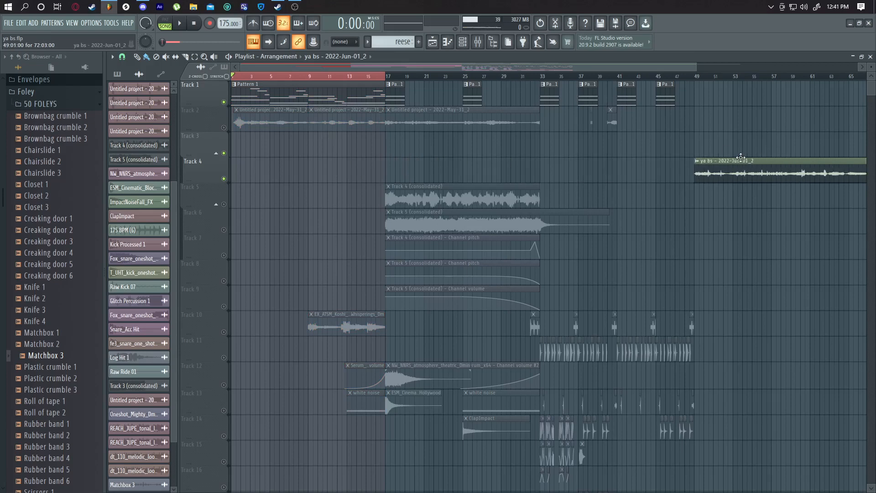
drag(741, 158, 597, 160)
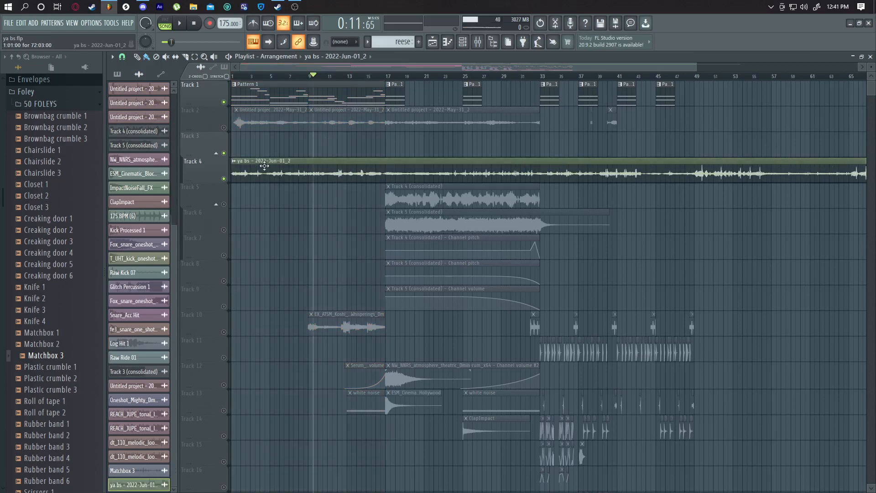
drag(275, 166, 740, 141)
drag(461, 66, 616, 61)
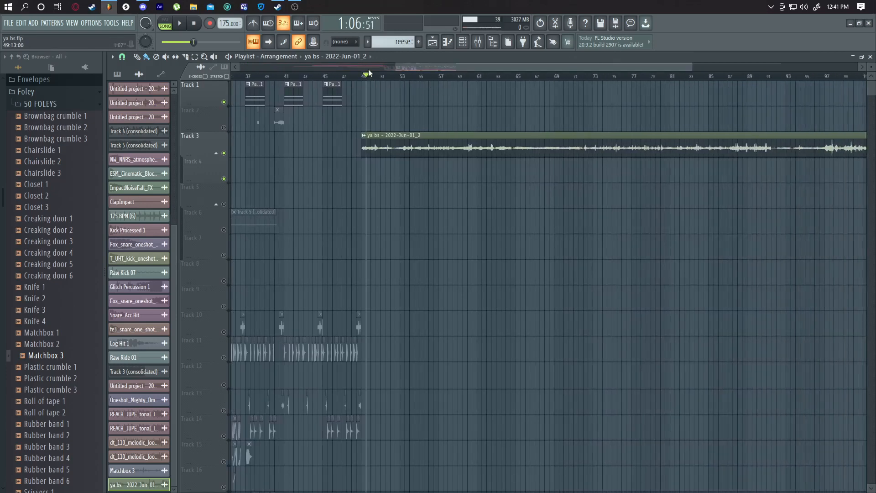
Audition the resampled clip from bar 49, slice it at about bar 64 and delete the part before the cut
key(space)
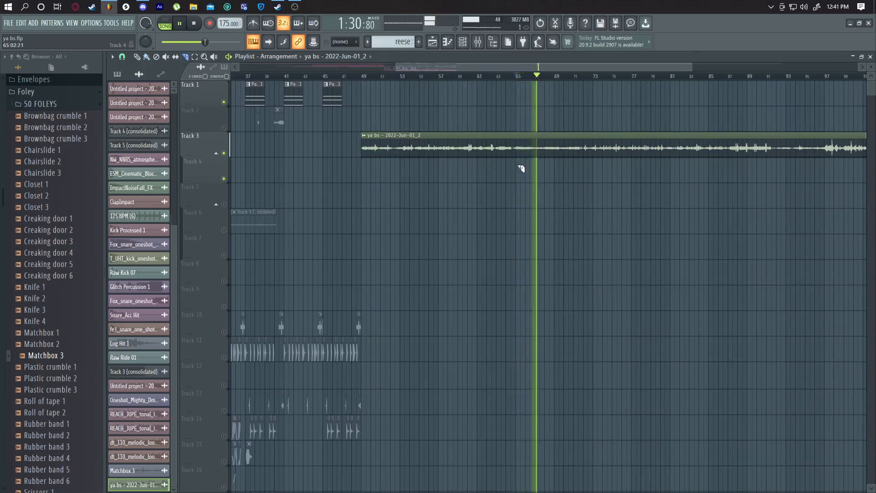
drag(515, 165, 511, 116)
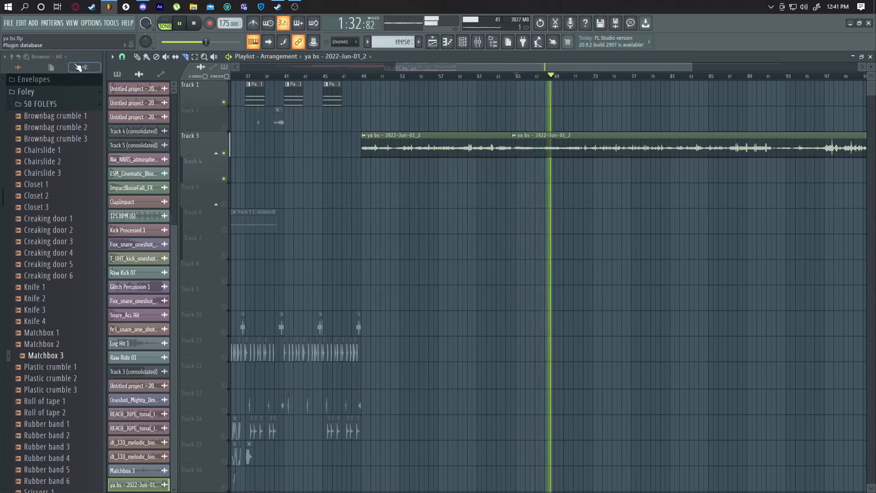
right_click(500, 152)
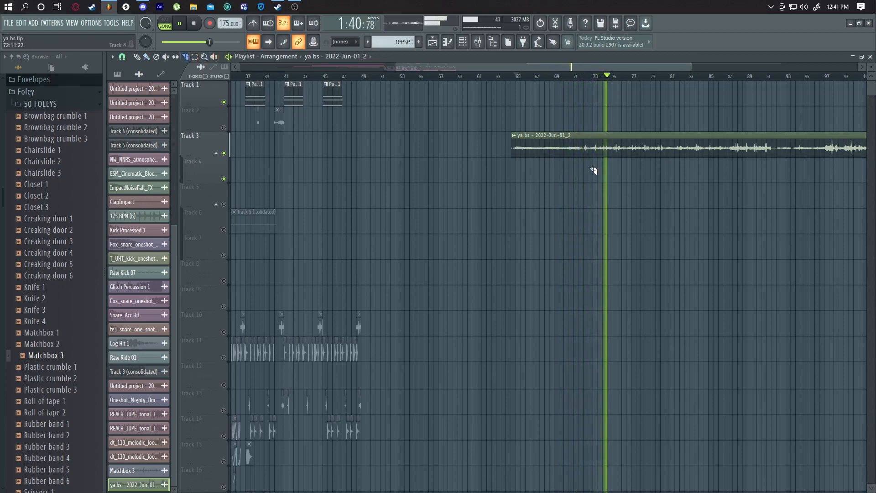
Slice the resampled clip at about bar 72 and move the short section before the cut to bar 1 on Track 3
drag(589, 170, 576, 110)
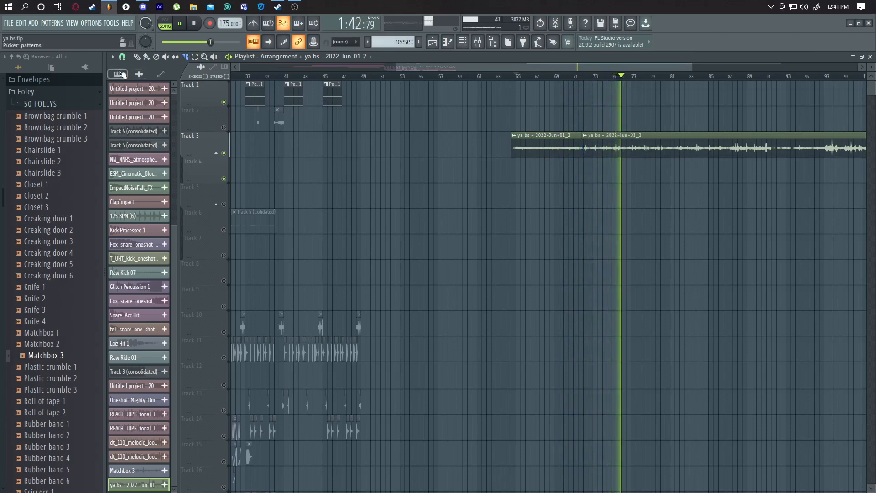
click(146, 56)
key(space)
mouse_move(522, 143)
mouse_down()
mouse_move(64, 142)
mouse_move(252, 146)
mouse_up()
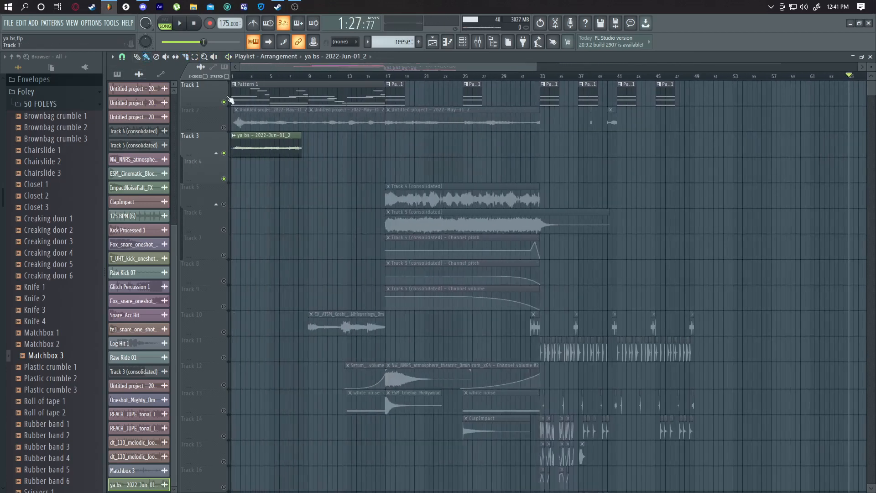
Make the texture clip at bar 1 unique and stretch it to 8 bars using the Stretch time-stretching mode
click(234, 136)
click(252, 204)
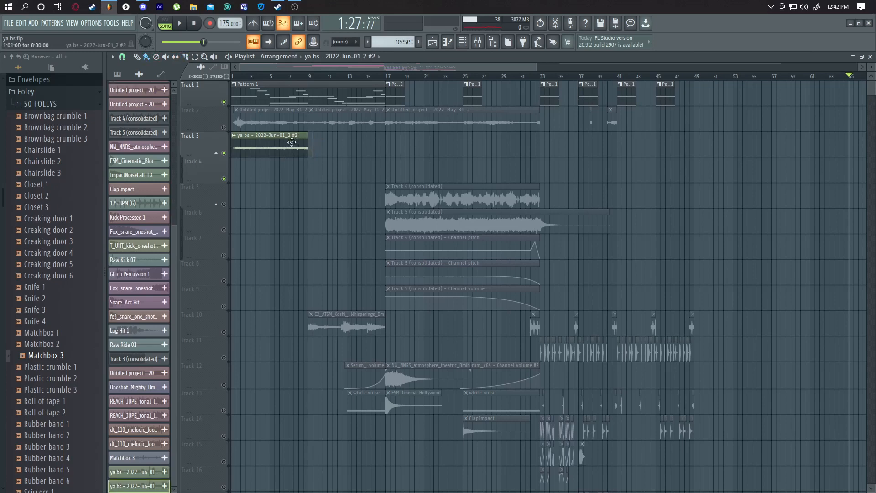
double_click(290, 145)
click(349, 160)
click(346, 185)
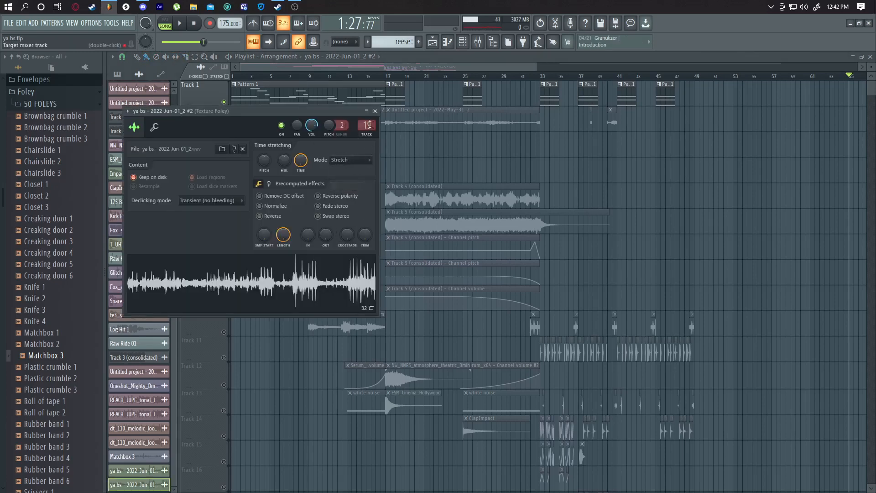
click(375, 111)
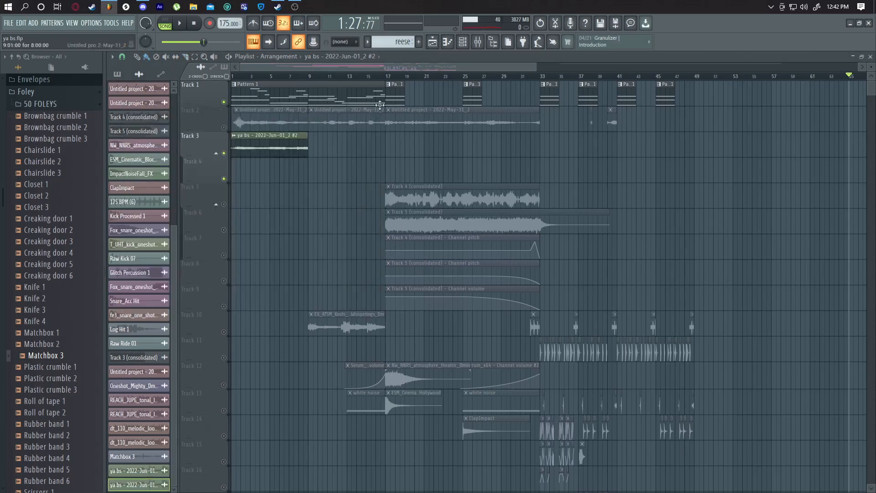
Play the intro from the start and lower the first texture clip's channel volume to 44%
click(190, 25)
click(186, 29)
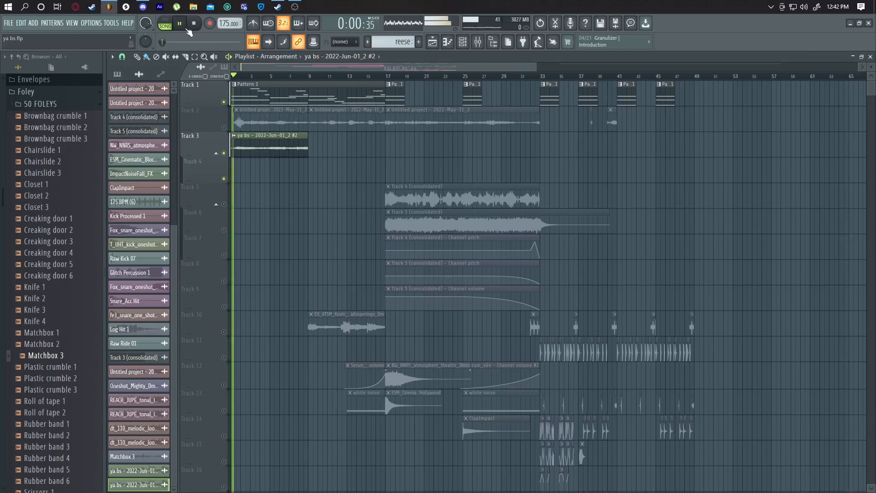
double_click(268, 149)
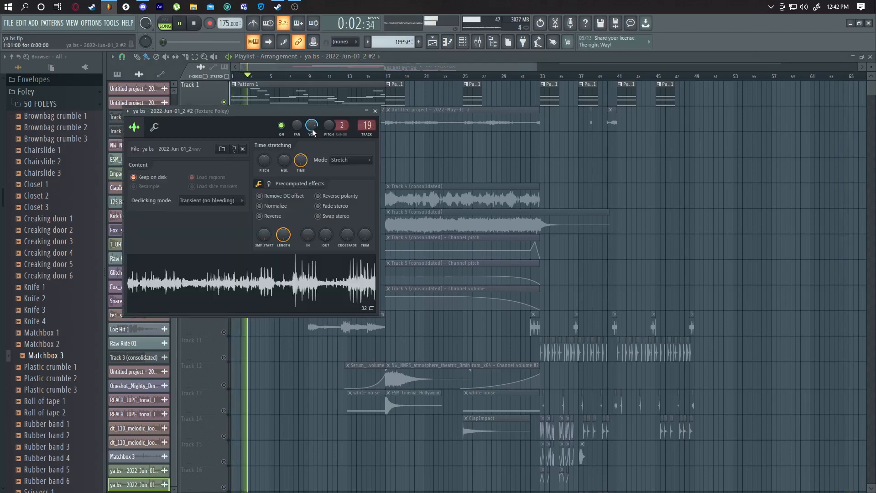
drag(312, 129, 312, 151)
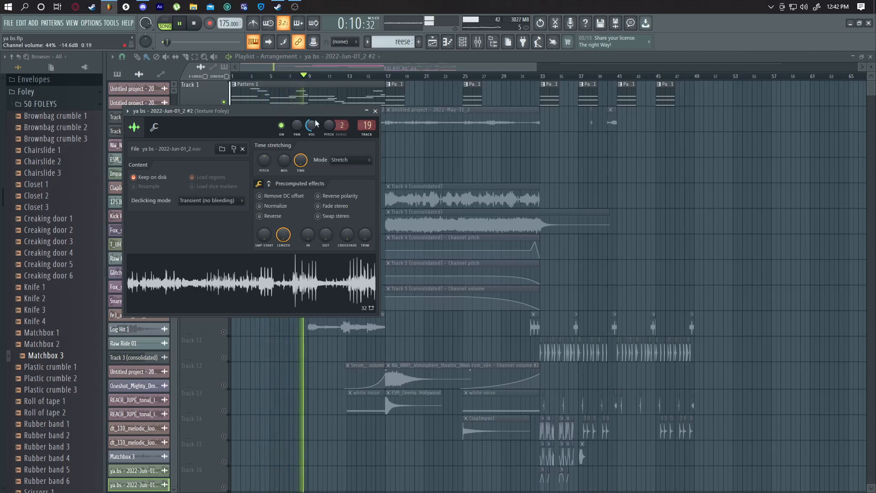
click(375, 111)
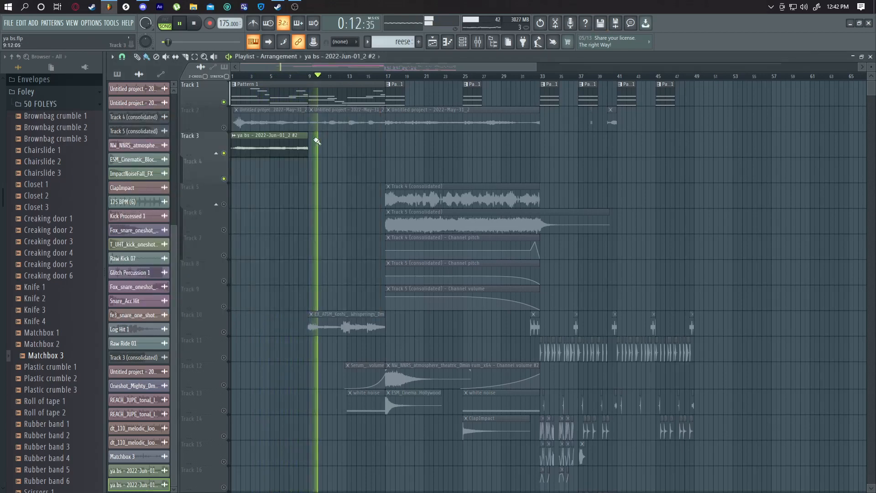
Audition the remaining recording from about bars 91 and 103, and trim the clip's start to about bar 103
key(space)
drag(349, 64, 643, 63)
click(464, 76)
key(space)
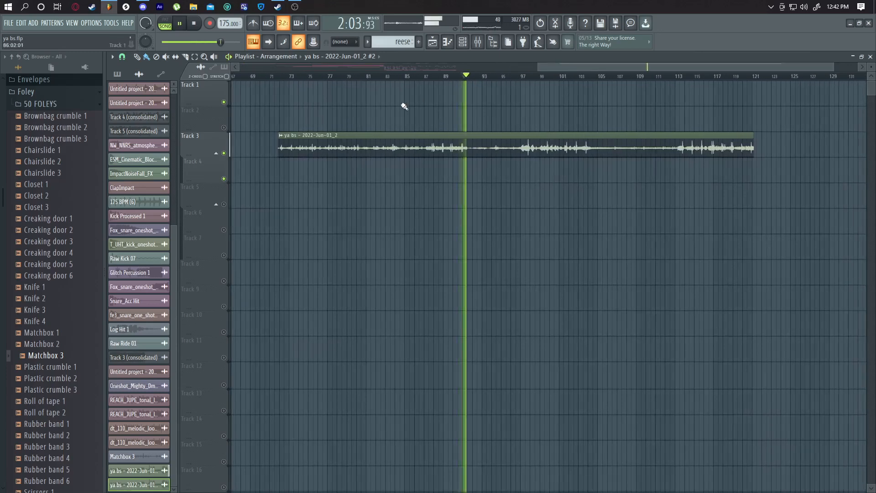
drag(279, 154, 473, 156)
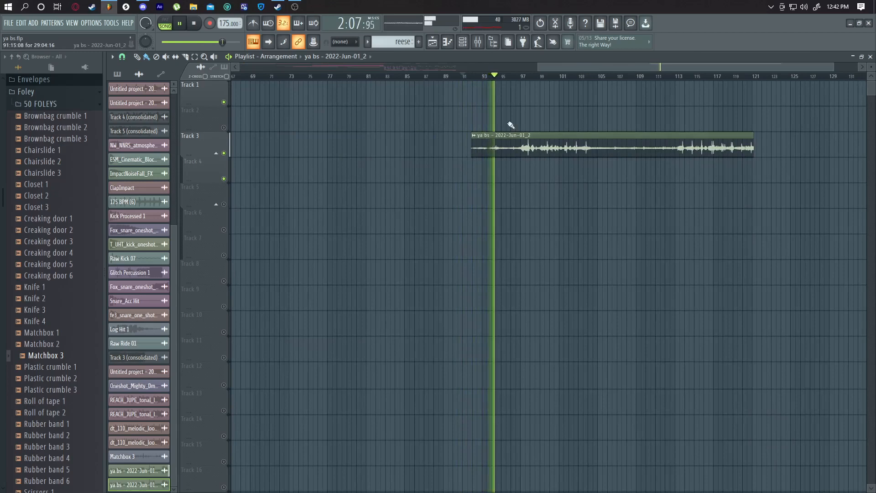
click(585, 76)
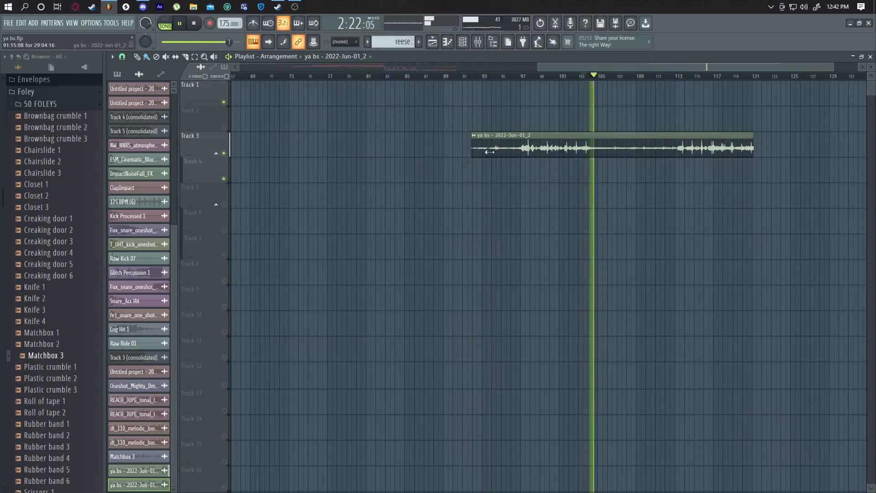
drag(473, 156, 587, 154)
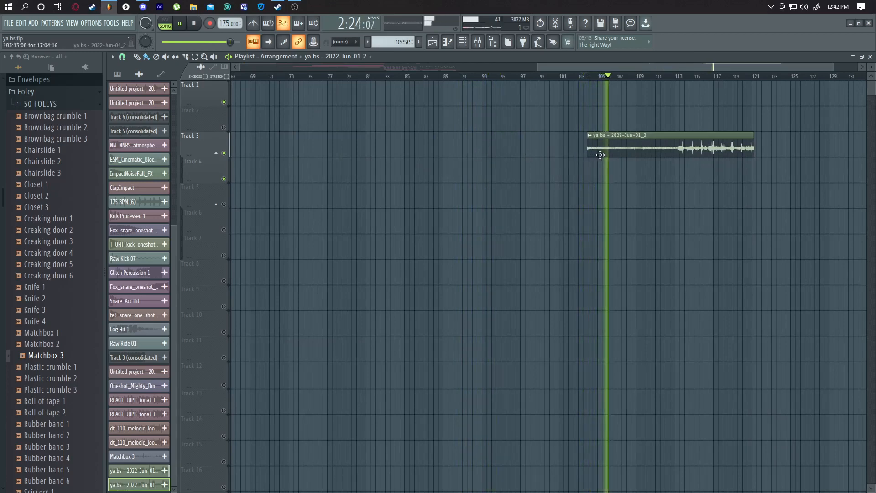
Place the trimmed section on Track 3 at bar 9, remove everything after bar 17 and play the intro back
drag(683, 148, 421, 144)
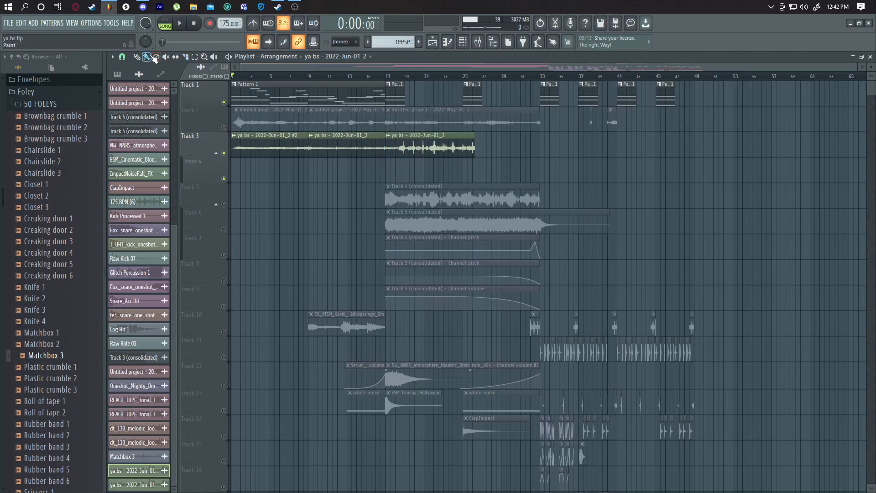
right_click(421, 154)
key(space)
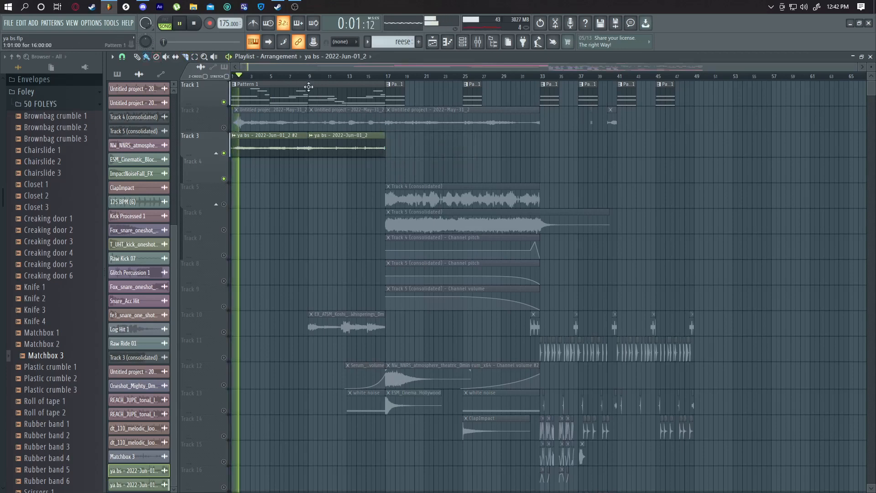
click(287, 76)
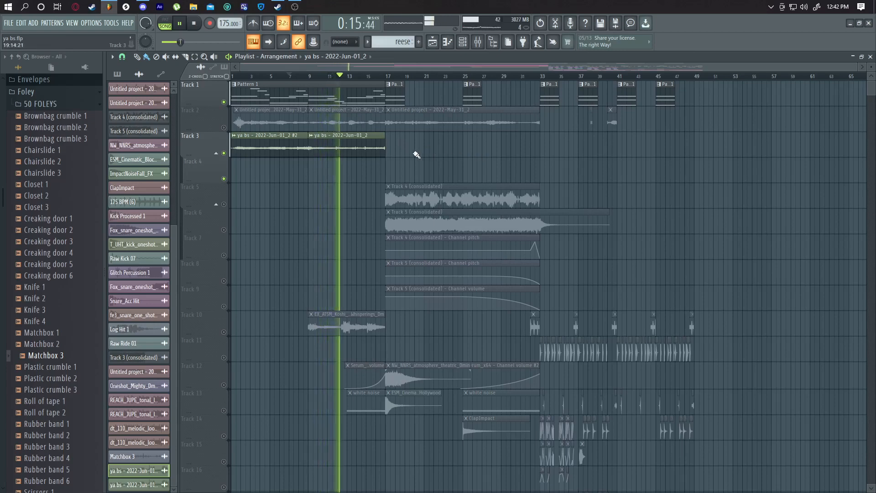
Set the second texture clip's channel volume to 52%, stop playback and reopen the clip's channel settings
double_click(362, 151)
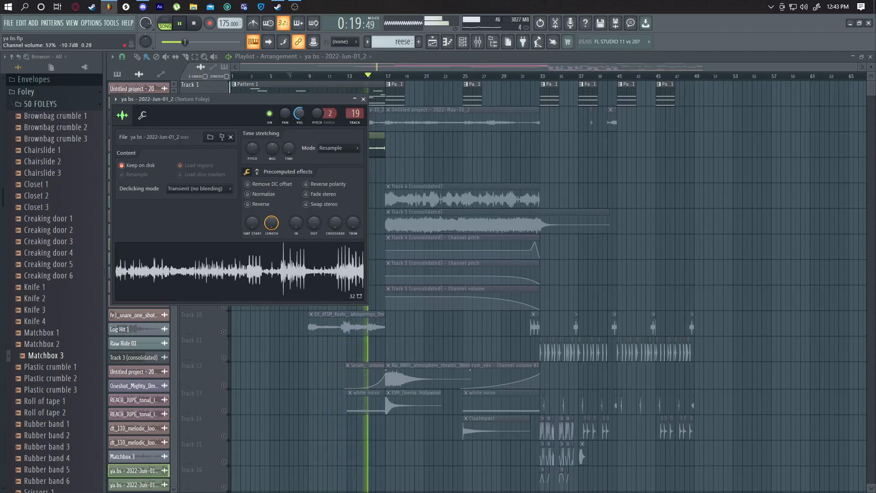
click(196, 23)
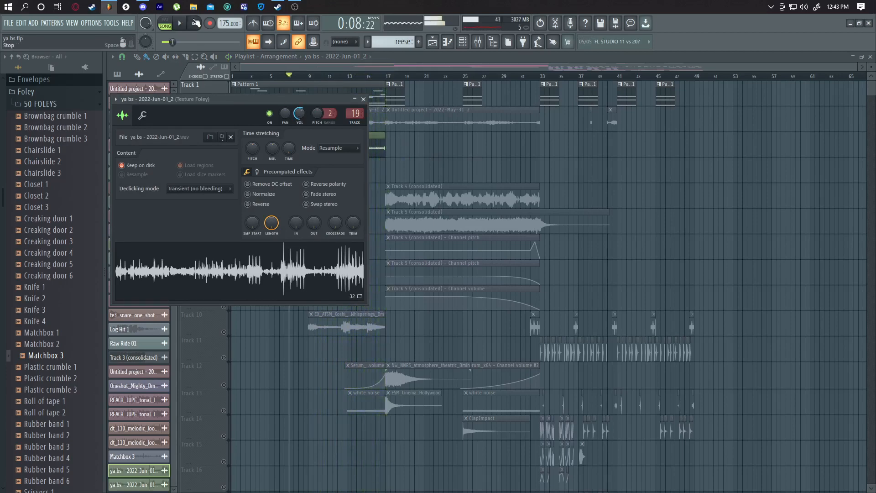
click(364, 97)
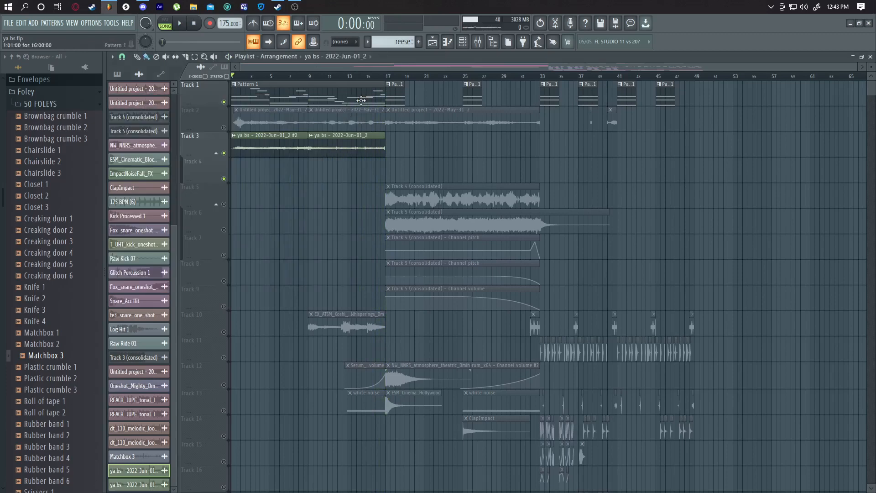
double_click(319, 149)
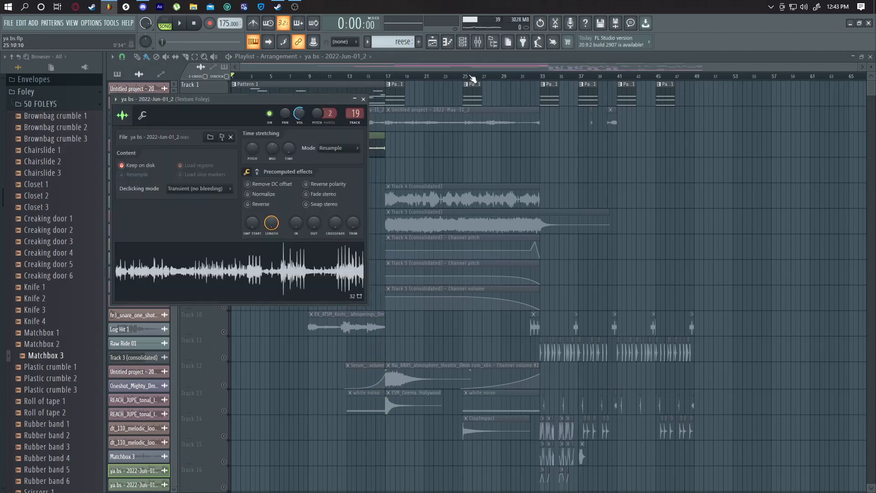
Load FabFilter Pro-Q 3 into the first effect slot of the Texture Foley mixer insert
click(478, 45)
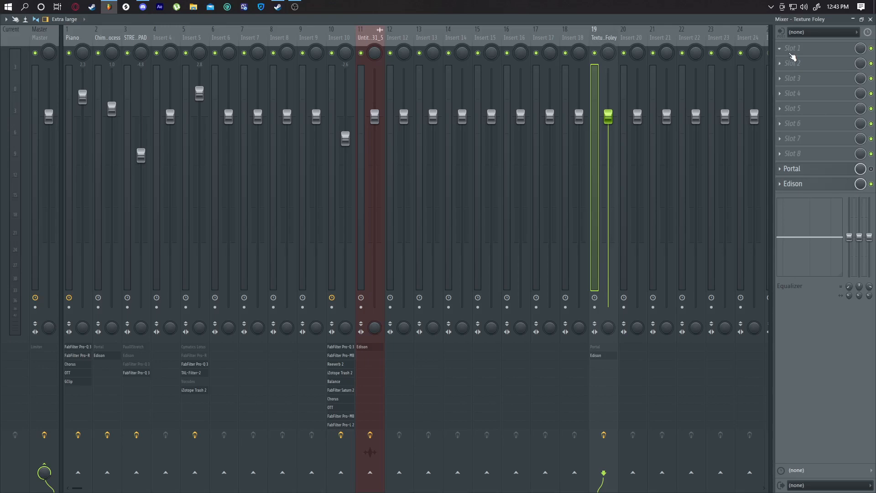
click(790, 50)
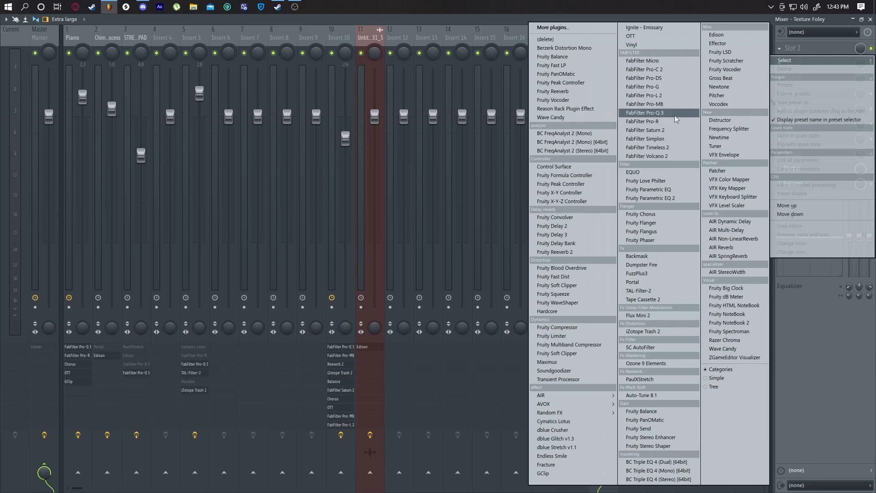
click(675, 114)
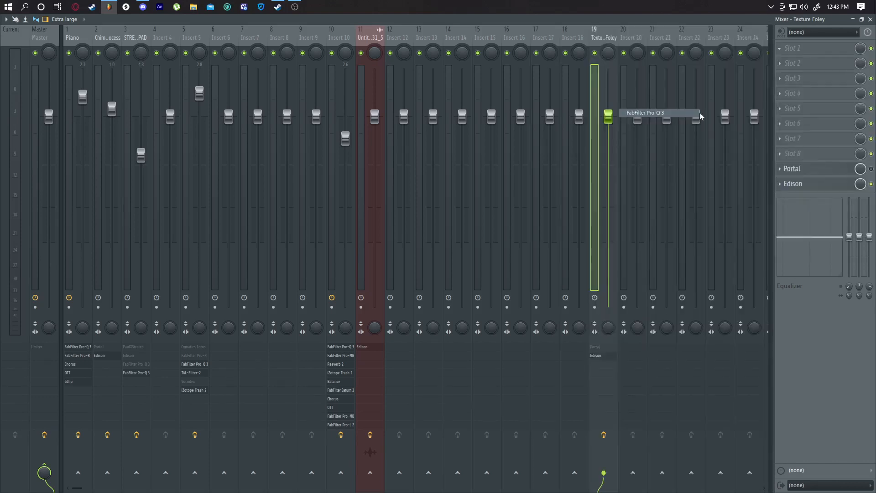
click(872, 20)
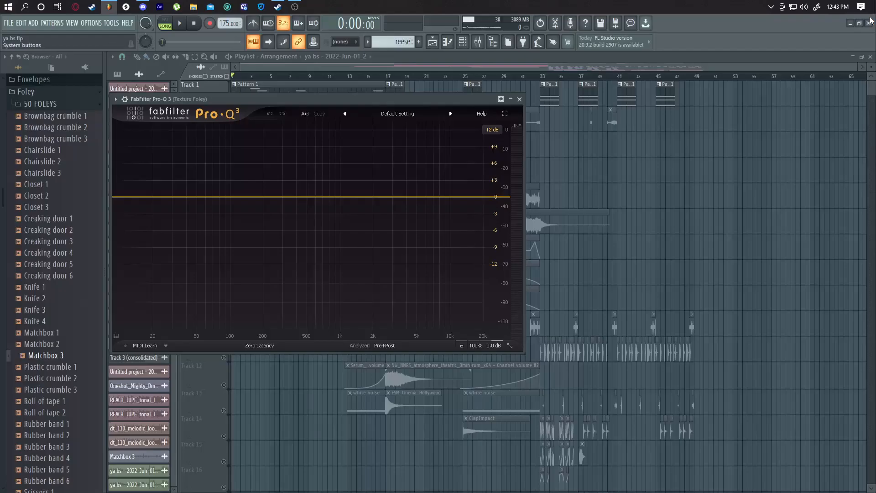
Add a low-cut band in Pro-Q 3 with a 24 dB/oct slope at about 44 Hz
click(163, 221)
click(139, 308)
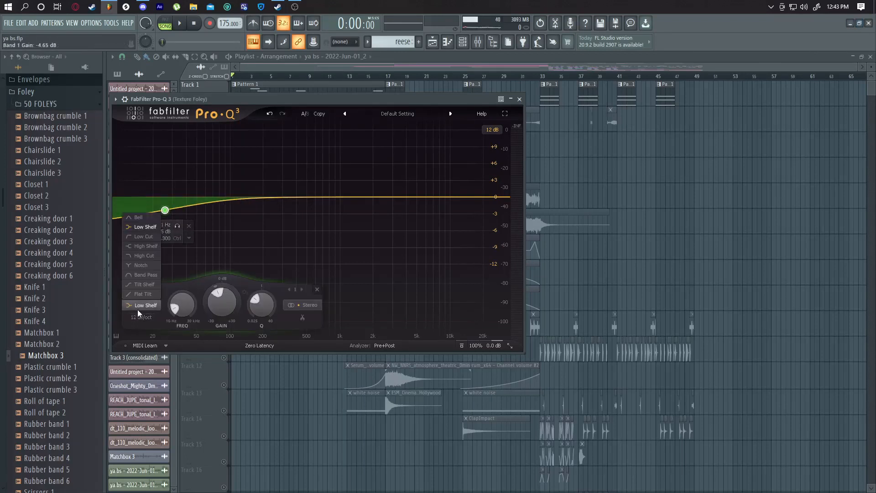
click(143, 236)
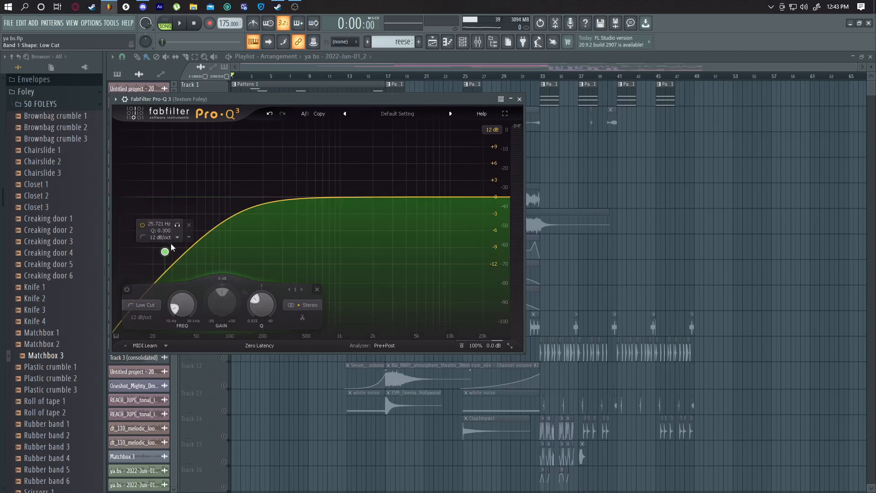
scroll(163, 251, down, 1)
scroll(166, 231, up, 2)
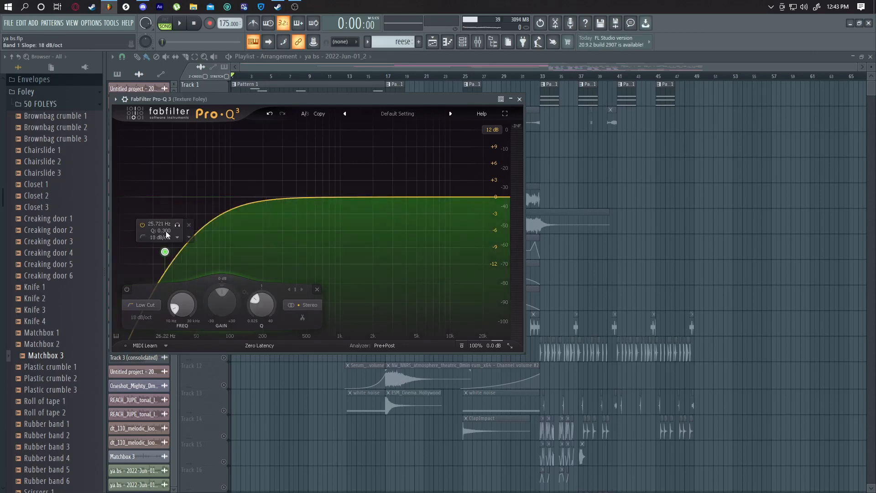
drag(165, 256, 190, 256)
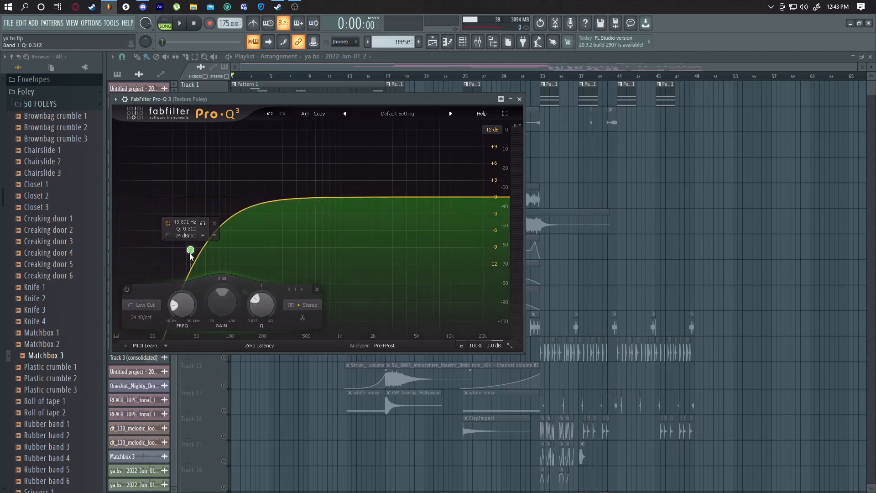
Add a narrow bell cut of about -7.1 dB near 5.76 kHz and a bell boost of about +2.6 dB near 740 Hz
drag(422, 199, 424, 218)
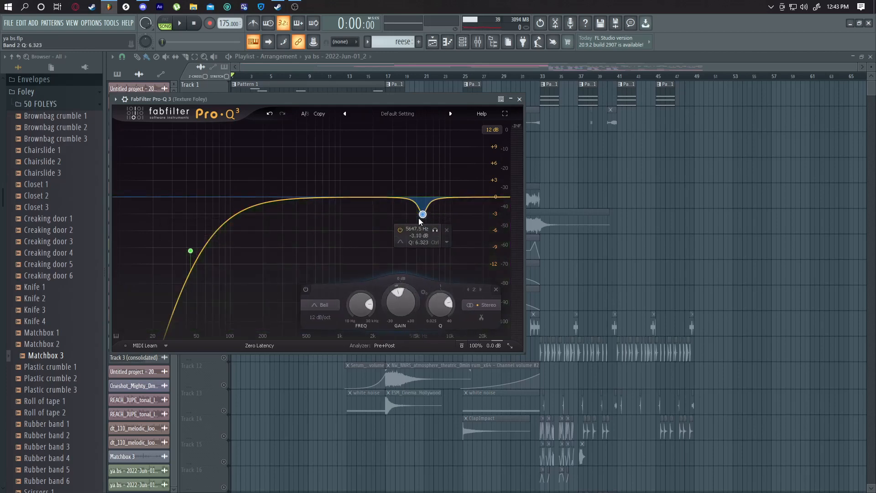
drag(419, 219, 421, 240)
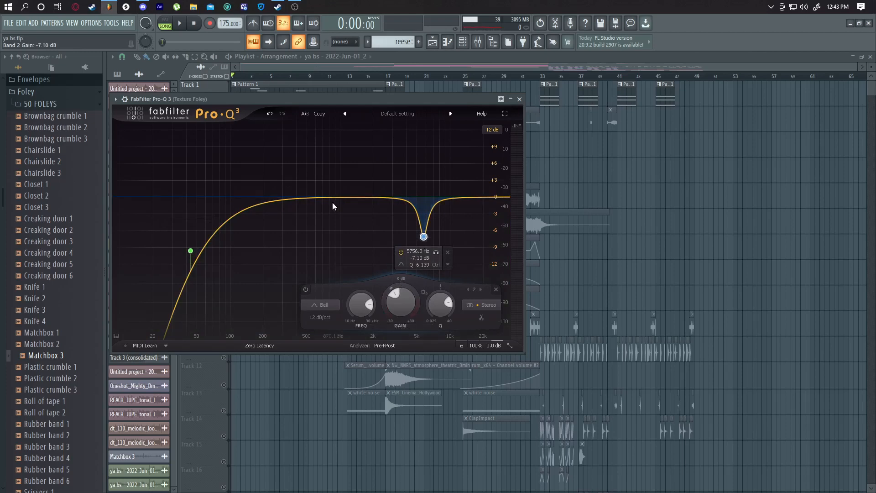
drag(332, 201, 327, 183)
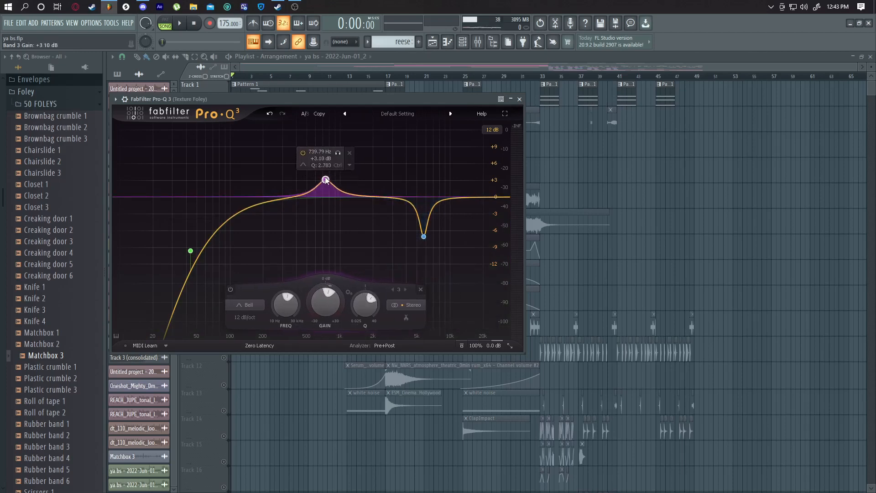
click(424, 237)
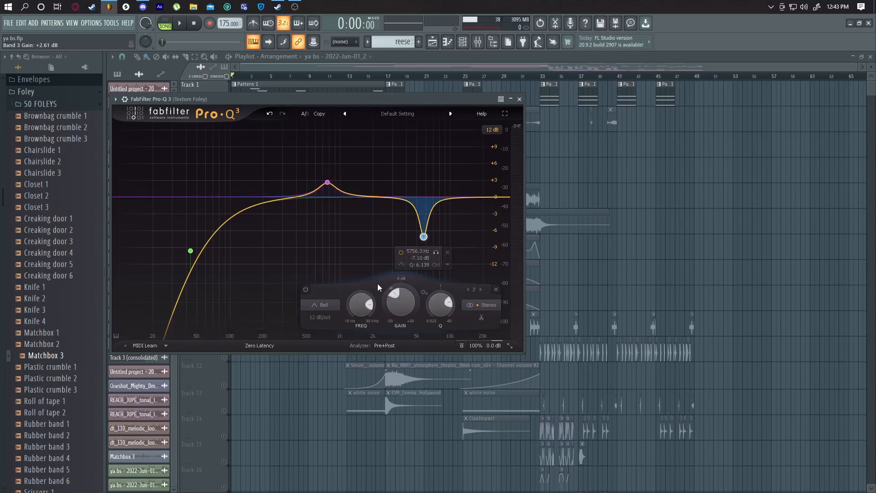
Select bars 1 to 17 in the playlist, reopen the Texture Foley insert's Pro-Q 3 and play the selection
click(275, 67)
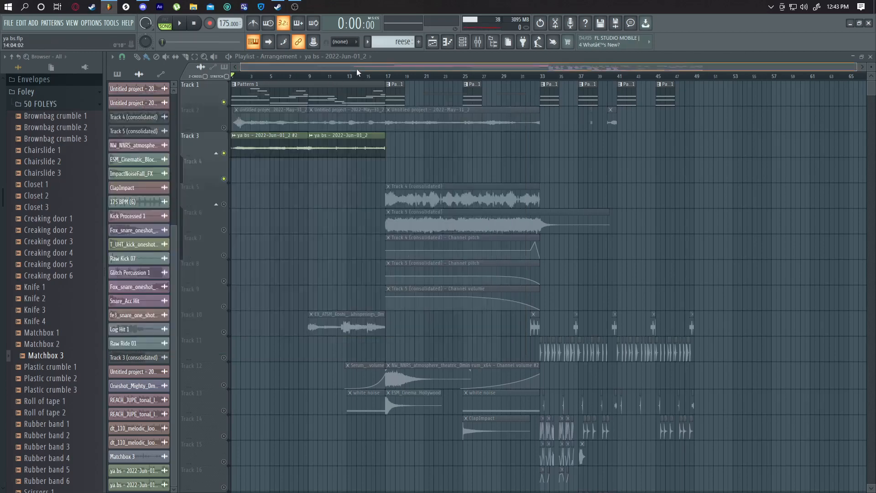
drag(388, 77, 232, 77)
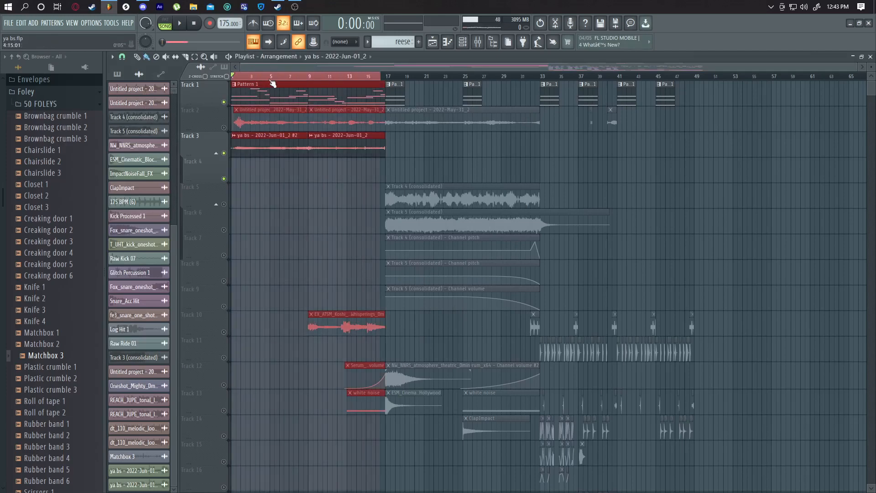
click(488, 45)
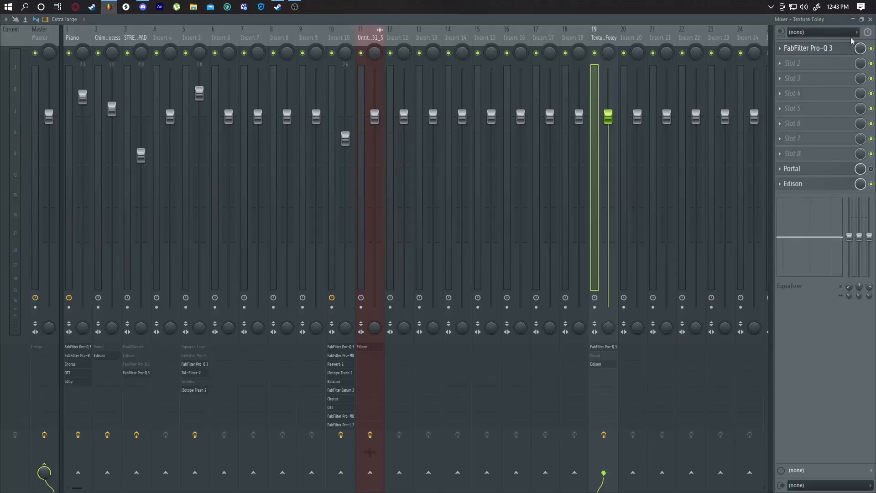
click(870, 19)
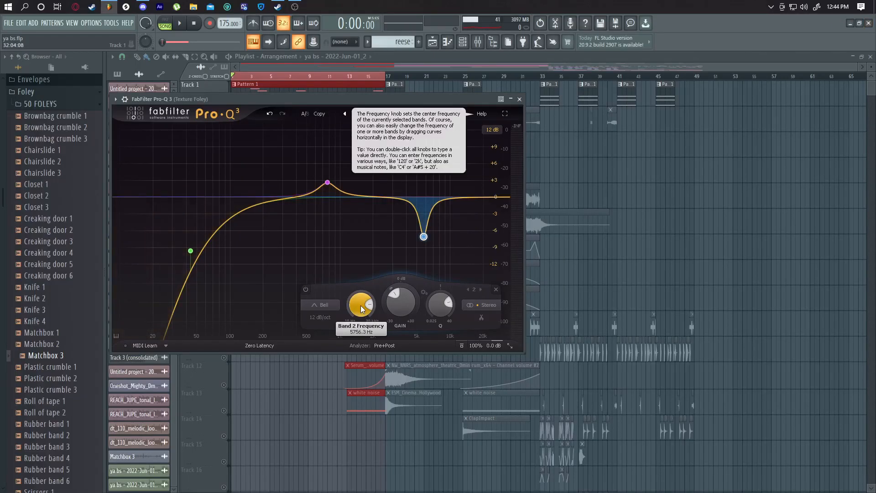
click(184, 28)
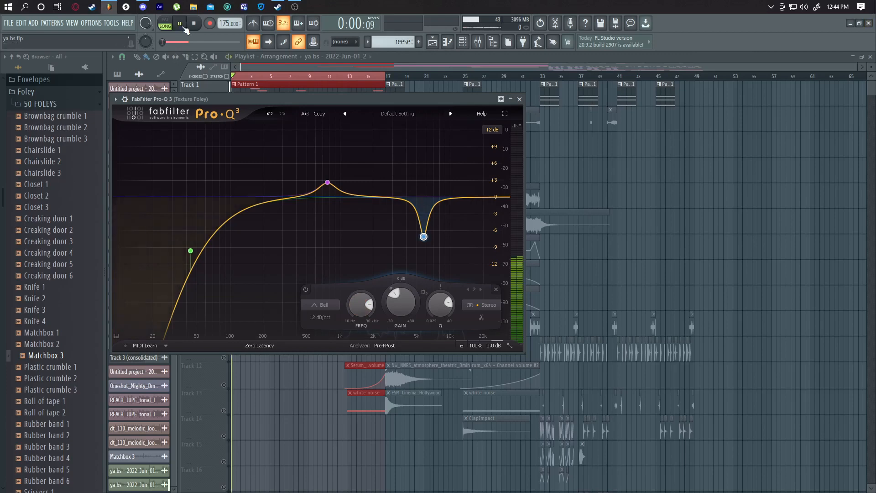
Sweep the cut band to about 7982 Hz and the boost band to about 437 Hz at +6 dB during playback, and stop
drag(360, 304, 358, 281)
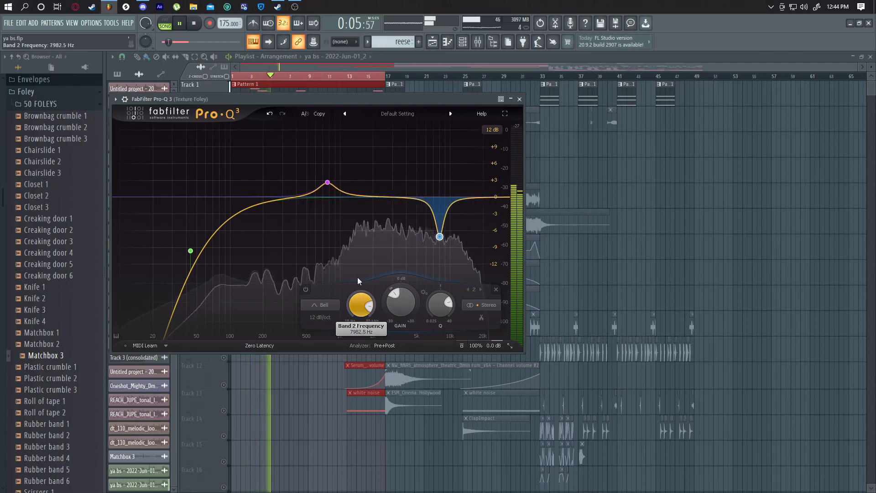
click(327, 182)
drag(295, 308, 319, 277)
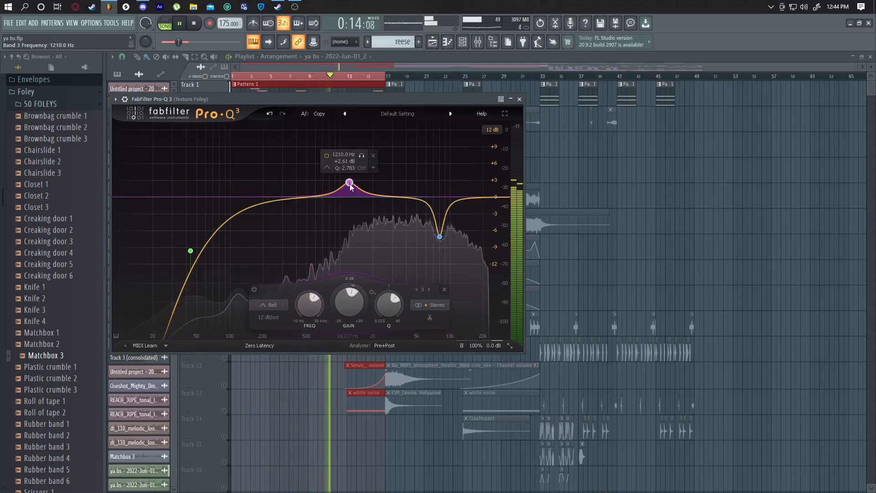
drag(350, 183, 336, 164)
drag(303, 306, 333, 312)
key(space)
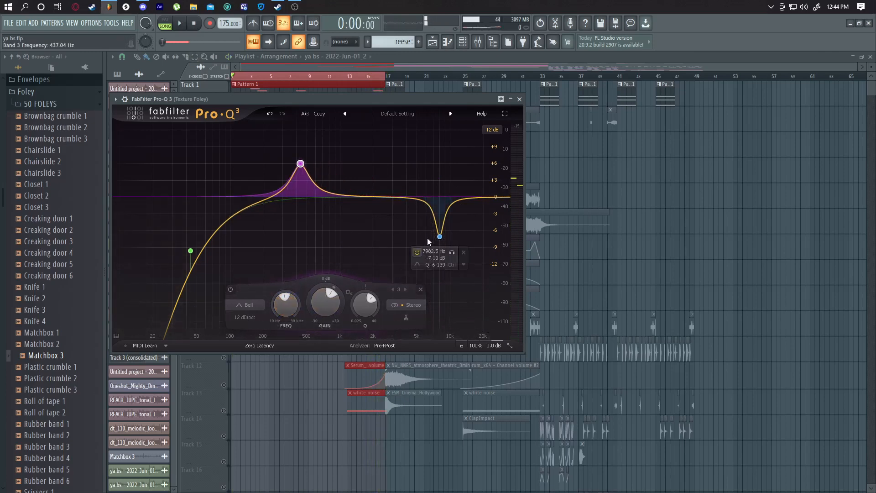
Create an automation clip for the last tweaked parameter, Pro-Q 3's Band 3 Frequency, and close the equalizer
click(439, 237)
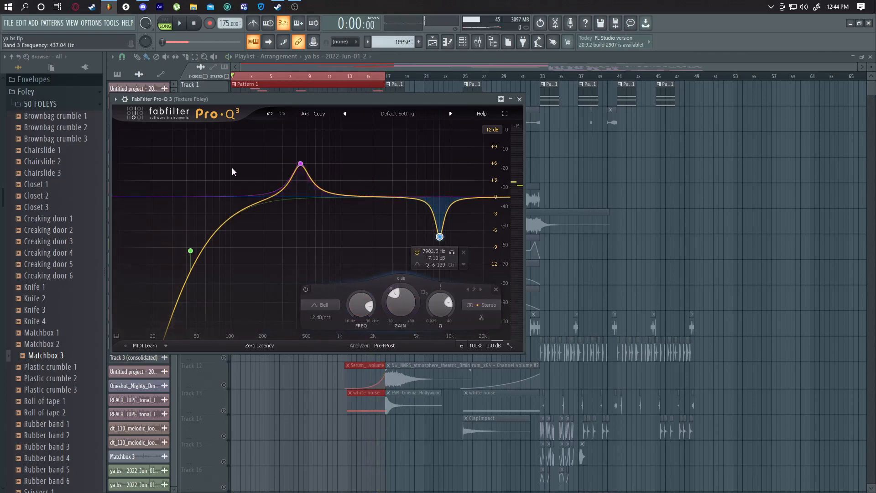
click(114, 23)
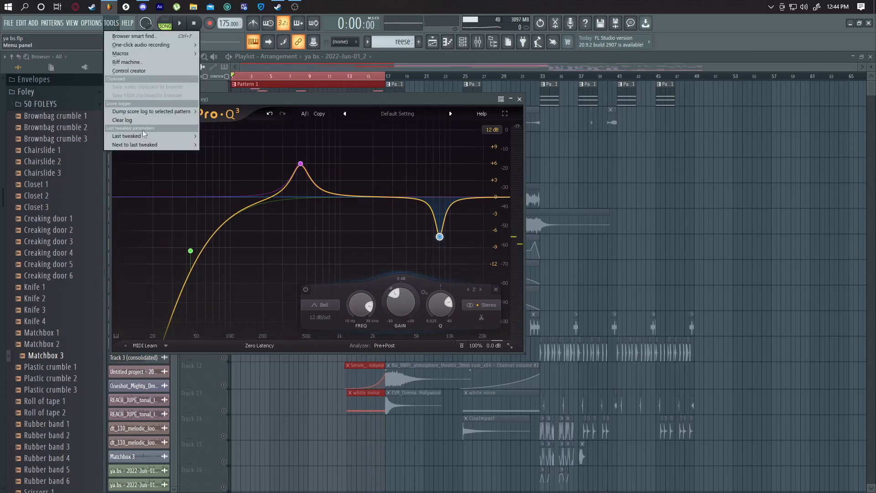
mouse_move(147, 136)
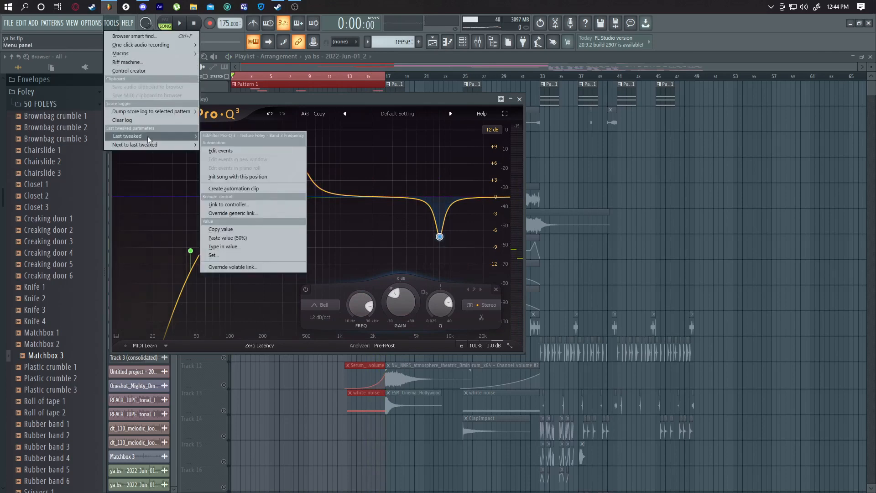
click(274, 189)
click(409, 72)
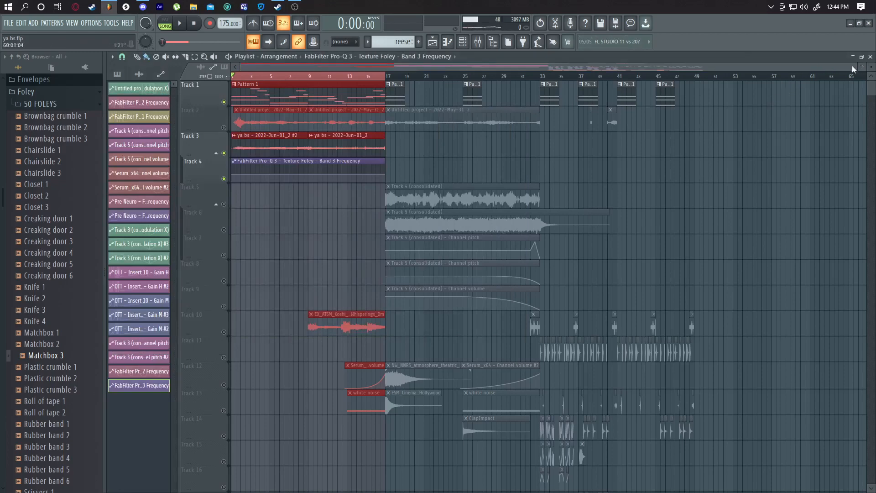
Draw an irregular zigzag of points across the Band 3 Frequency automation clip on Track 4 and end the clip at bar 17
drag(857, 68, 493, 82)
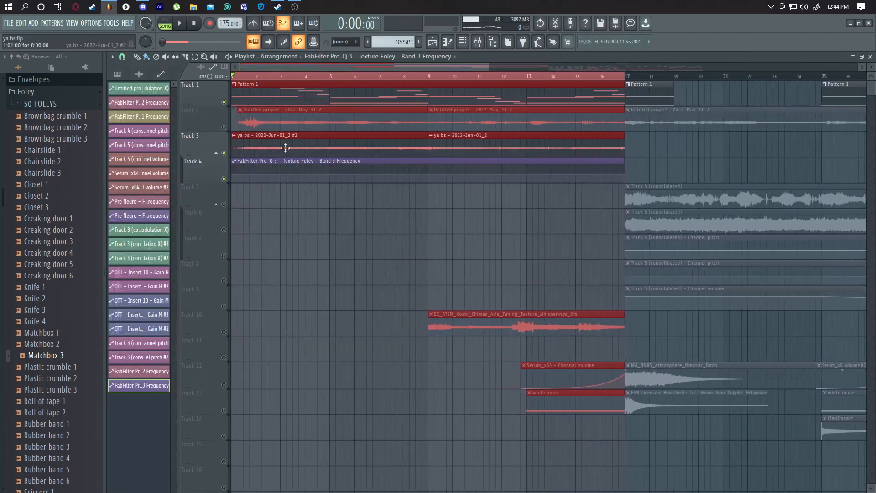
click(271, 203)
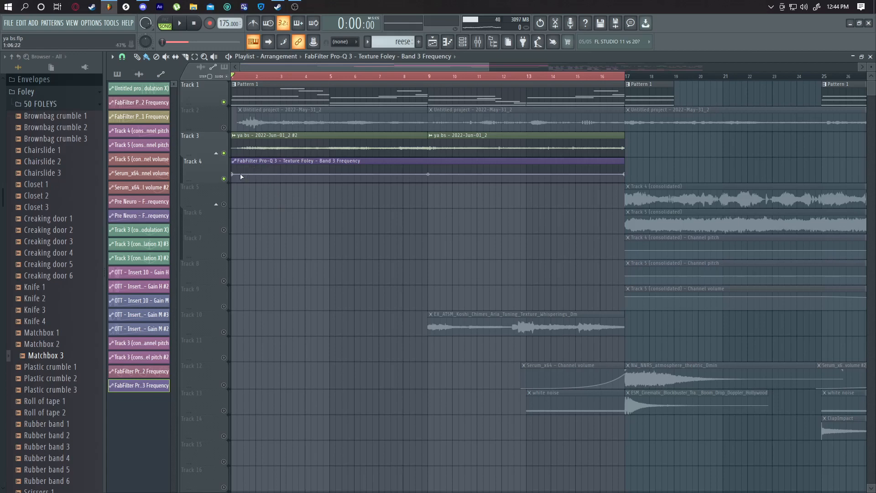
drag(247, 175, 628, 189)
right_click(259, 174)
right_click(267, 176)
right_click(282, 171)
right_click(294, 181)
right_click(324, 171)
right_click(342, 173)
right_click(384, 171)
right_click(393, 175)
right_click(404, 175)
right_click(413, 181)
right_click(421, 168)
right_click(433, 182)
right_click(456, 176)
right_click(471, 176)
right_click(476, 171)
right_click(519, 174)
right_click(551, 182)
right_click(589, 172)
right_click(634, 170)
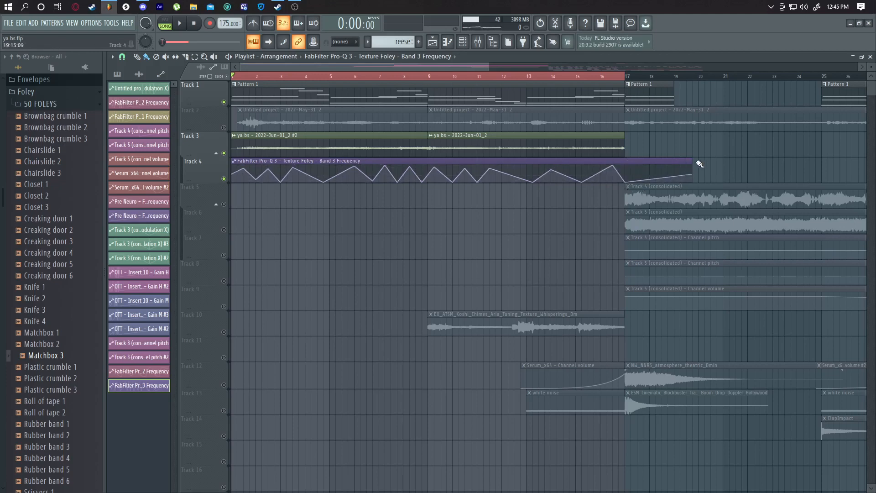
drag(698, 163, 626, 163)
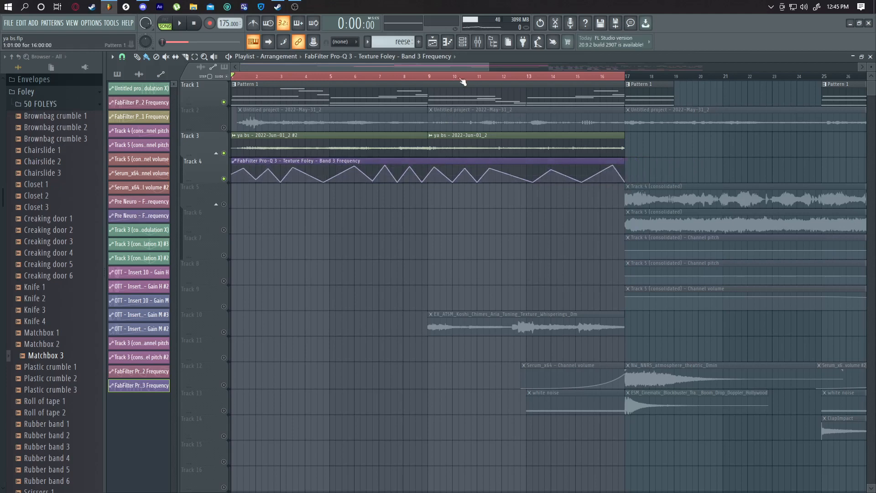
Reopen the Texture Foley insert's Pro-Q 3 and set the Band 2 frequency to about 6749 Hz
click(487, 45)
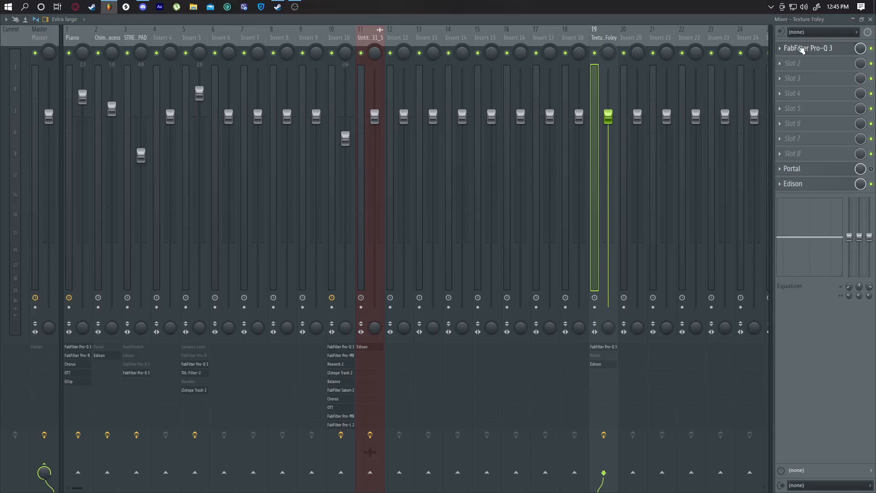
click(871, 19)
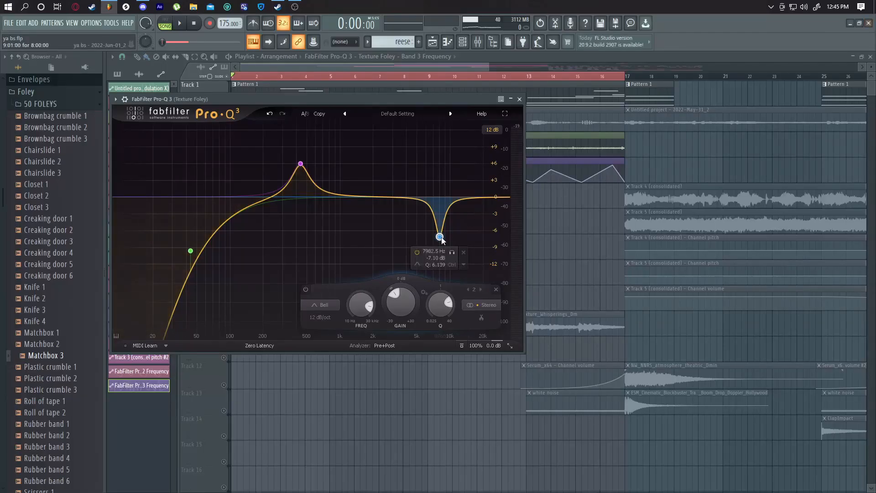
drag(361, 305, 350, 275)
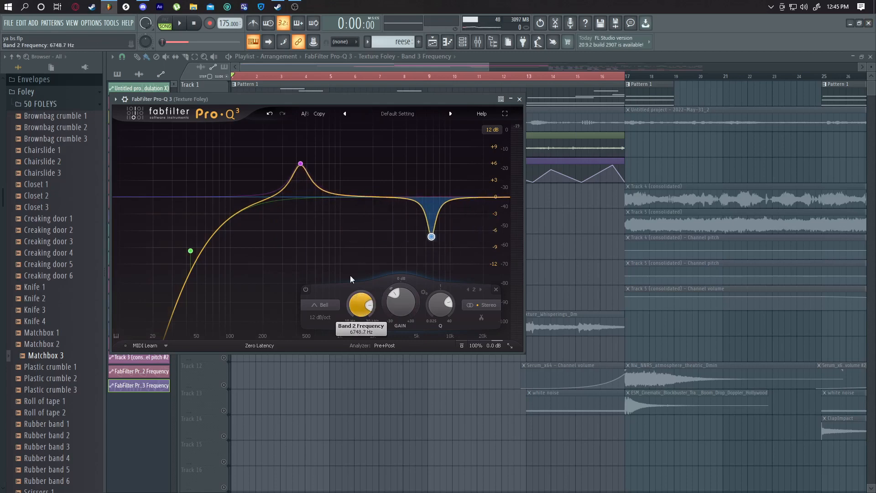
Create an automation clip for Pro-Q 3's Band 2 Frequency, close the equalizer and unmute Track 5
click(115, 28)
mouse_move(135, 137)
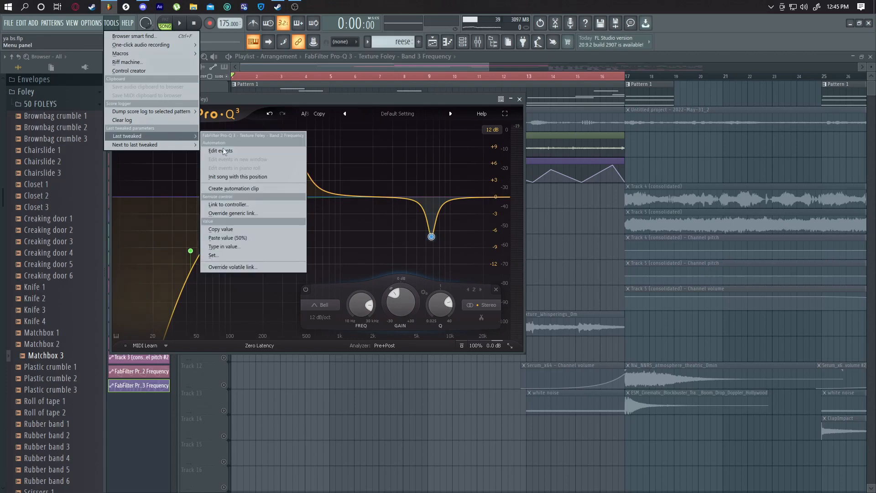
click(240, 188)
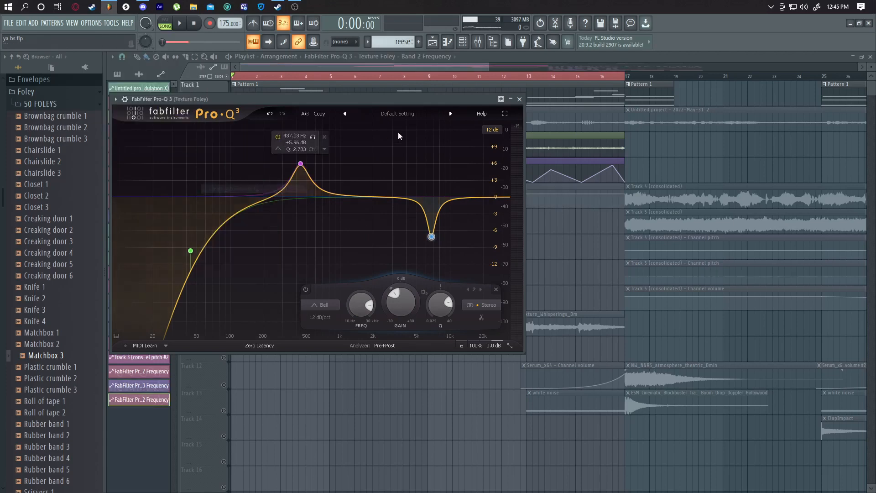
click(520, 97)
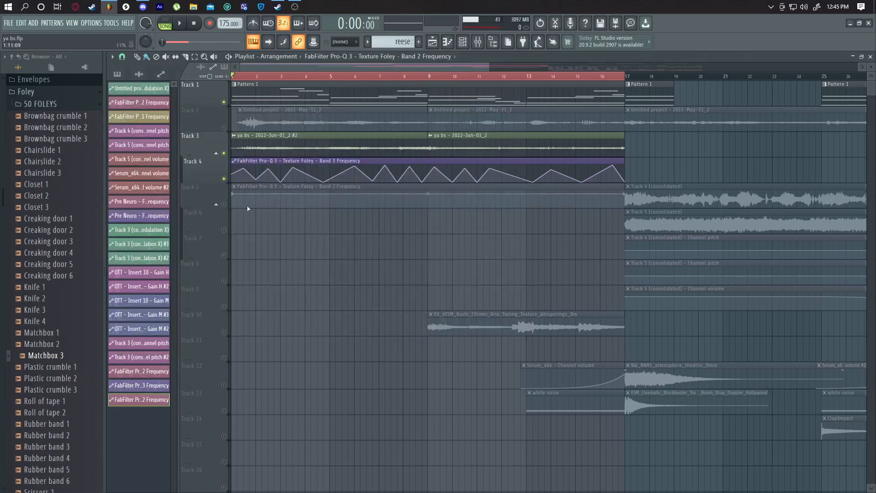
click(225, 205)
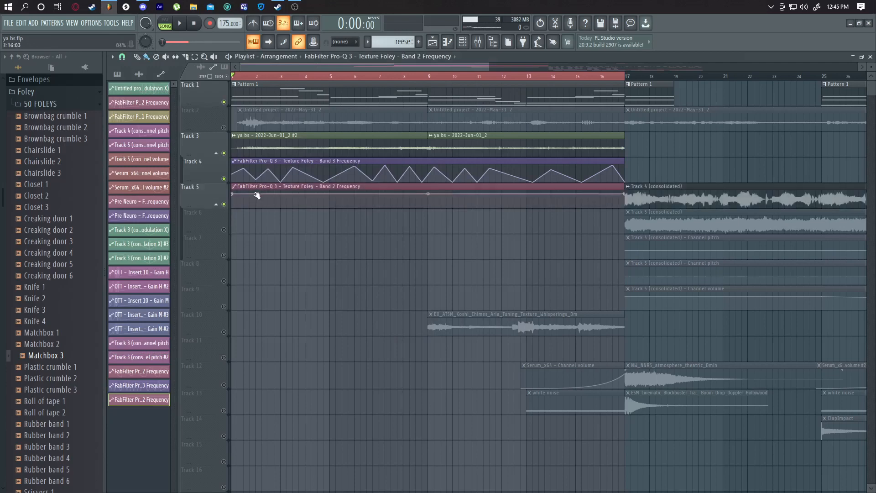
Draw an irregular zigzag of points across the Band 2 Frequency automation clip on Track 5 and end the clip at bar 17
right_click(251, 208)
right_click(269, 195)
right_click(300, 208)
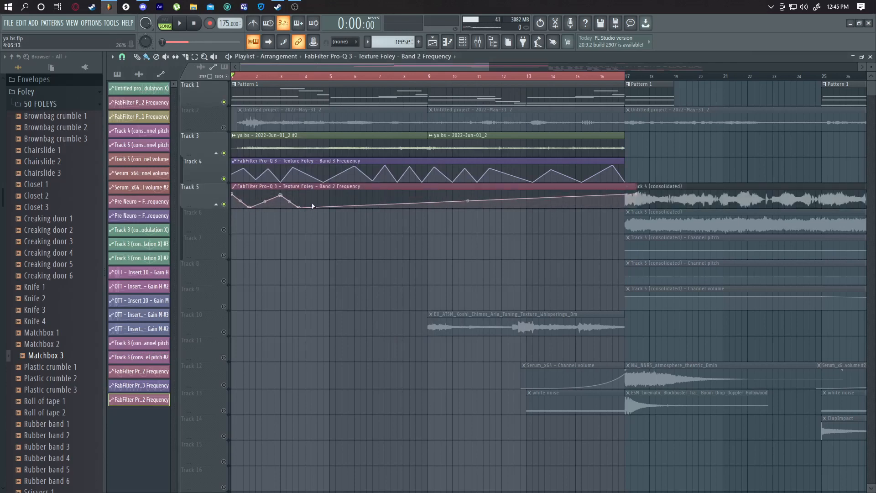
right_click(318, 193)
right_click(336, 207)
right_click(362, 196)
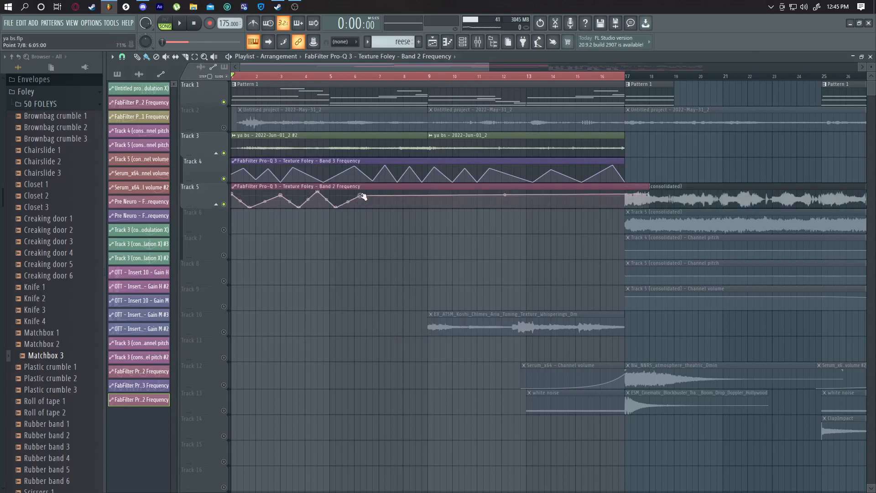
right_click(380, 208)
right_click(404, 195)
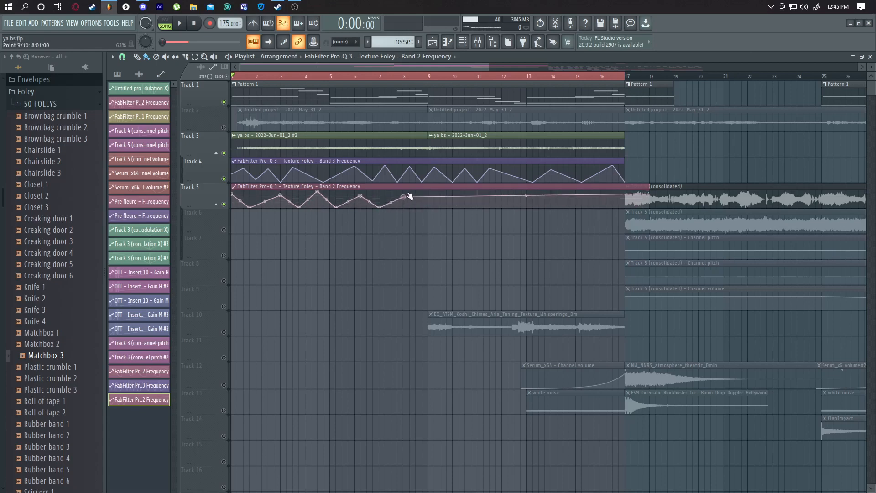
right_click(452, 208)
right_click(477, 192)
right_click(502, 208)
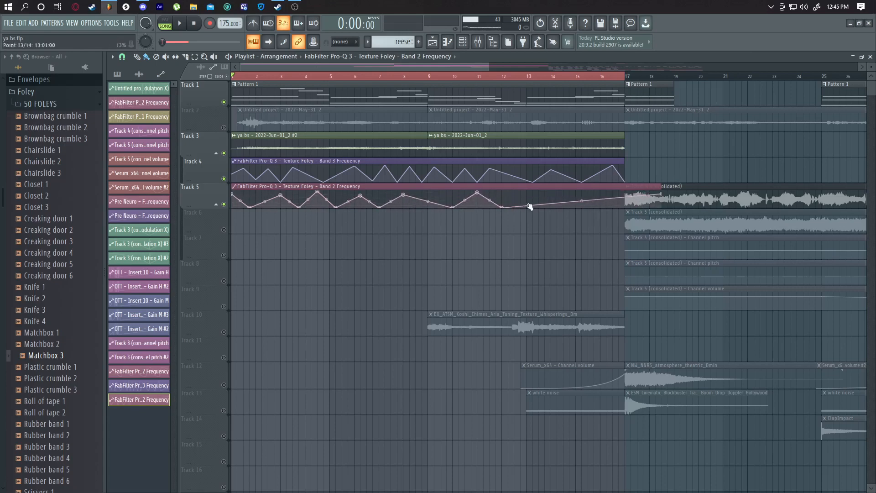
right_click(520, 194)
right_click(539, 208)
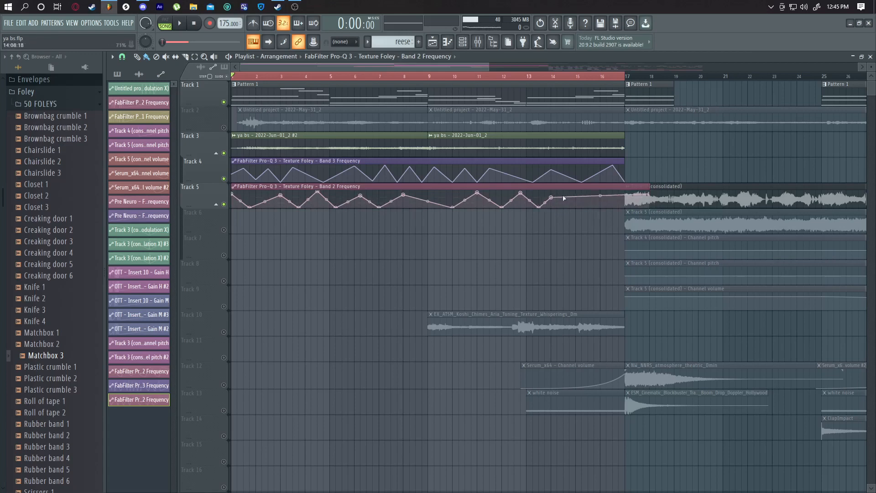
right_click(570, 208)
right_click(594, 193)
right_click(605, 188)
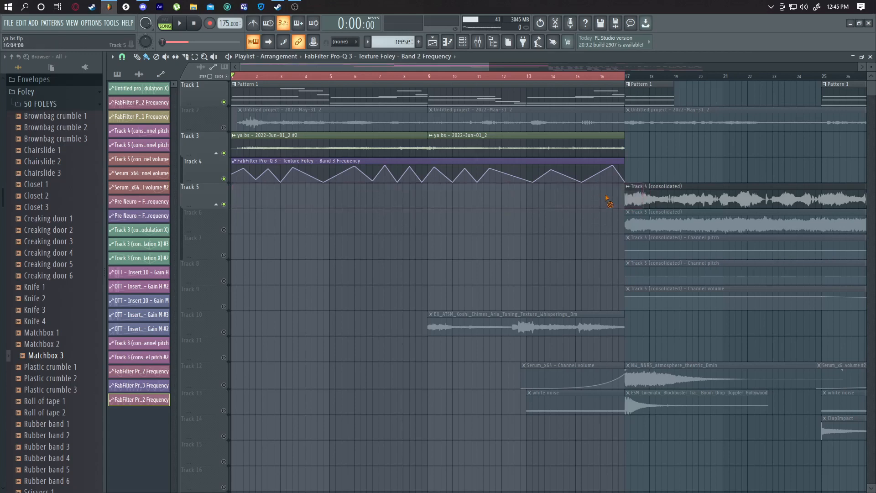
key(ctrl+z)
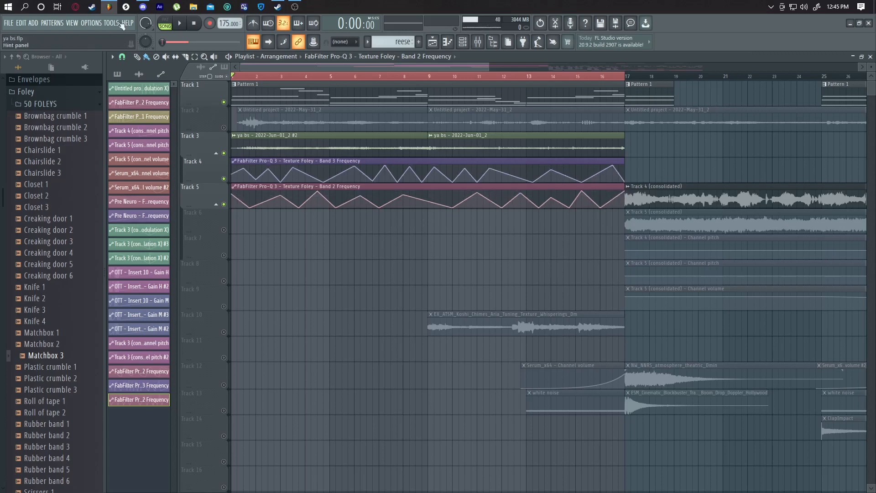
Play the arrangement, lower the Texture Foley insert's fader slightly below its default level, and stop playback
click(181, 23)
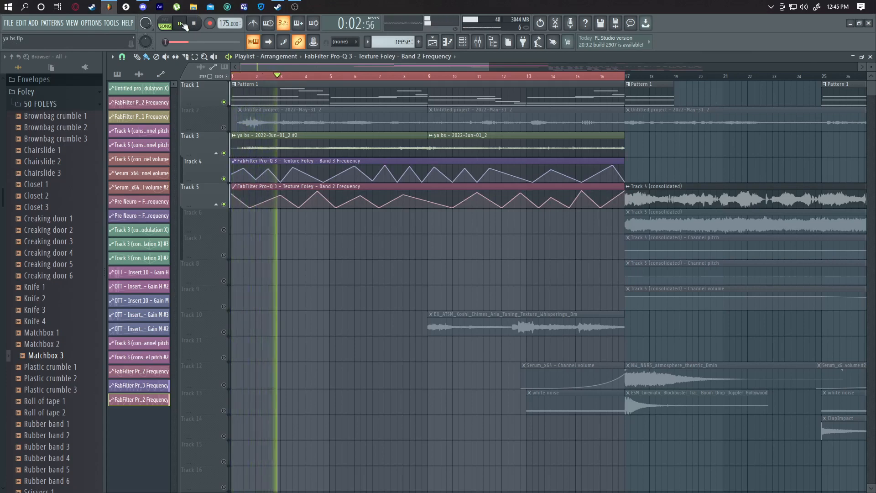
click(484, 49)
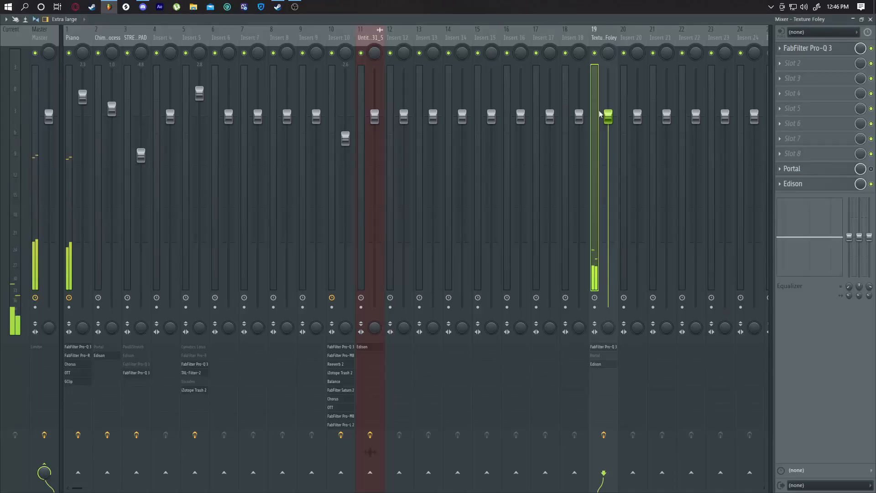
mouse_move(608, 155)
mouse_down()
mouse_move(608, 131)
mouse_move(608, 146)
mouse_up()
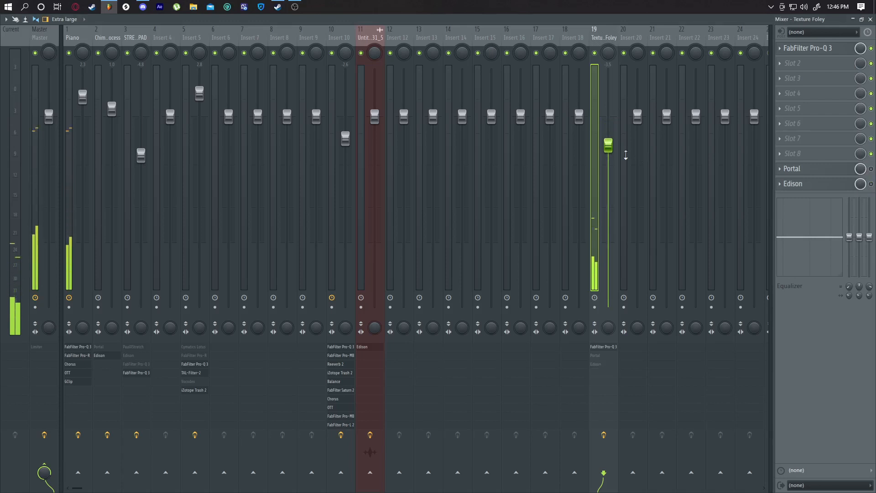
drag(608, 146, 608, 137)
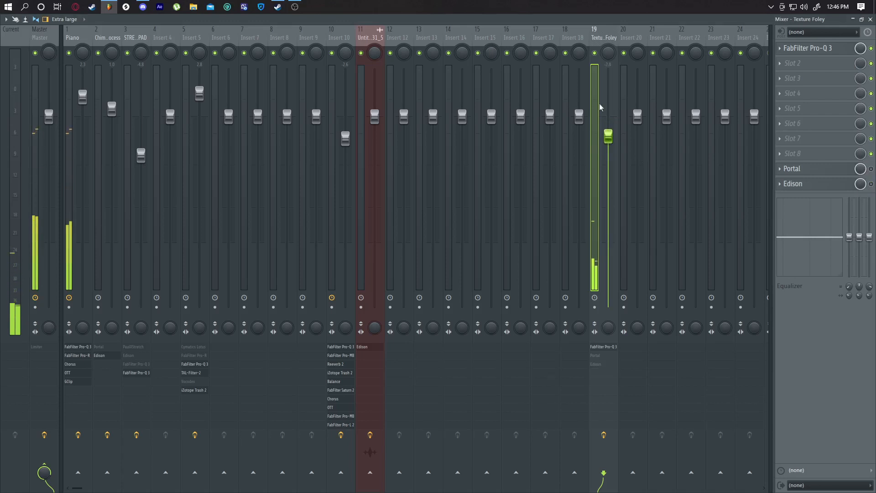
click(871, 20)
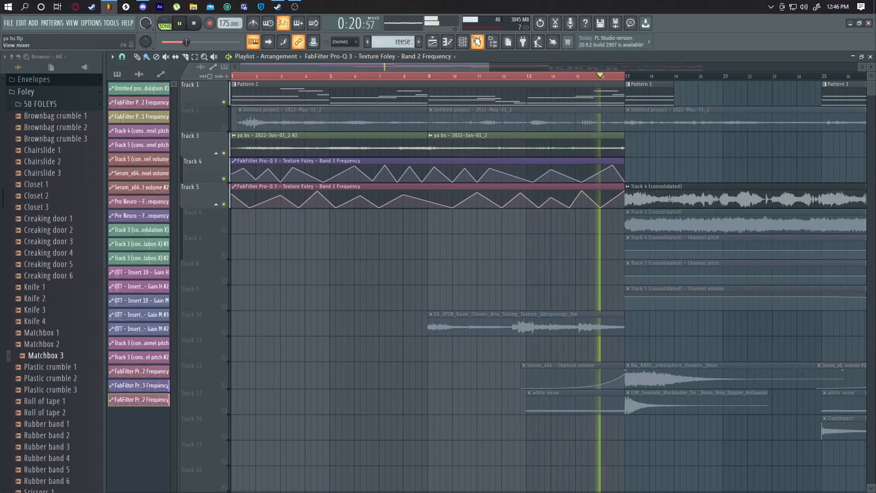
key(space)
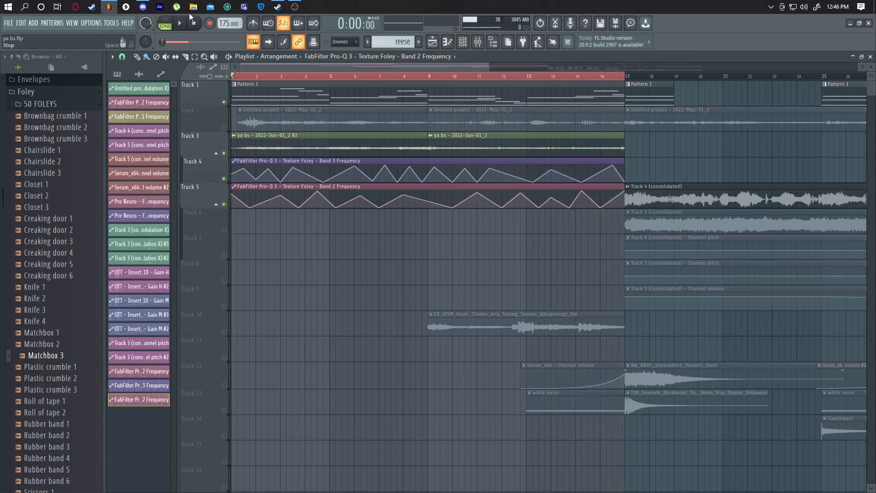
Add Fruity Love Philter to slot 2 of the Texture Foley insert and return to the playlist
click(482, 42)
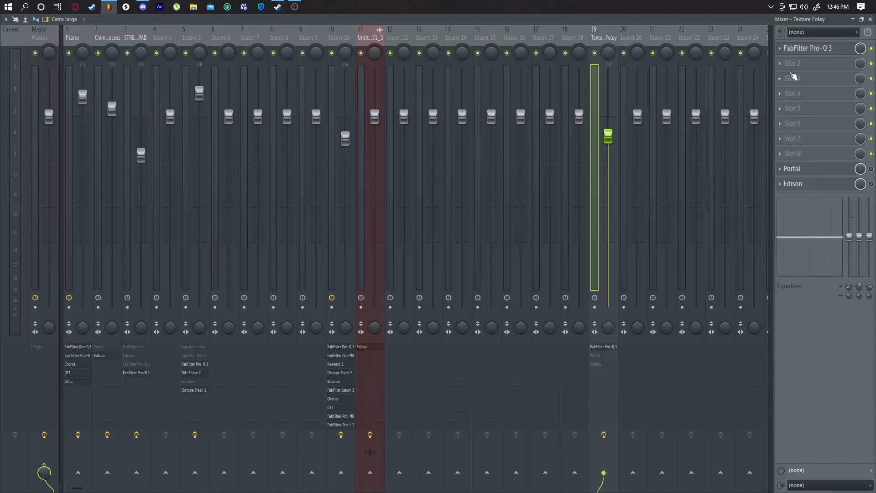
click(799, 67)
click(799, 64)
click(799, 66)
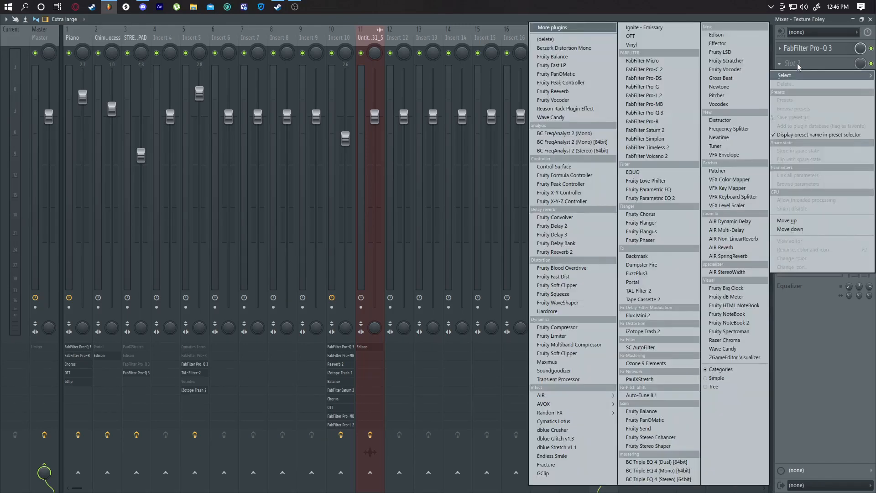
click(669, 182)
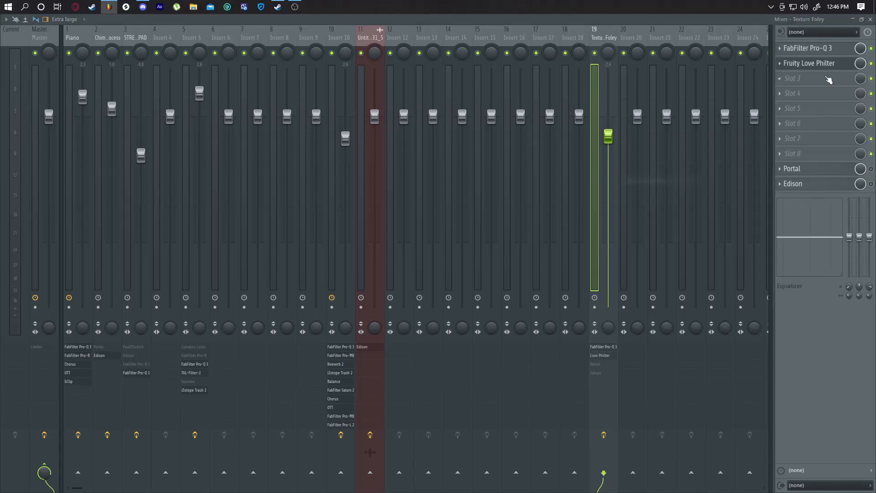
click(870, 20)
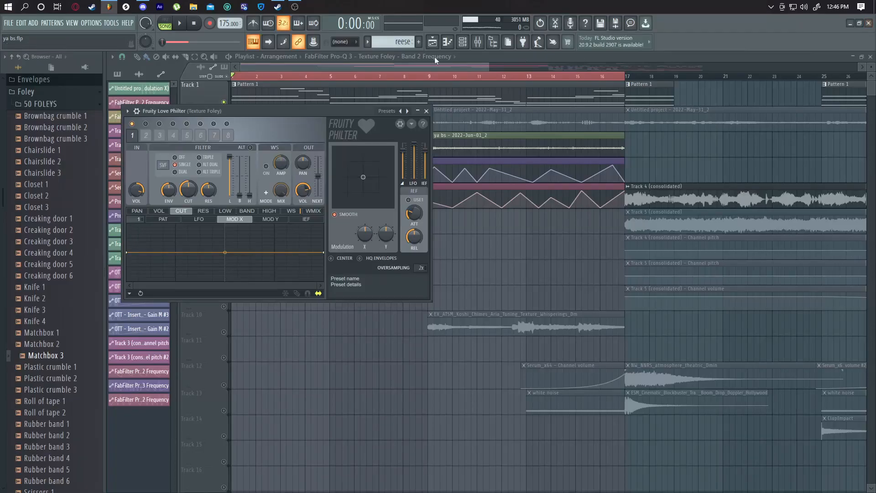
Load the Twinkle preset in Fruity Love Philter, close the plugin, and audition the arrangement
right_click(413, 112)
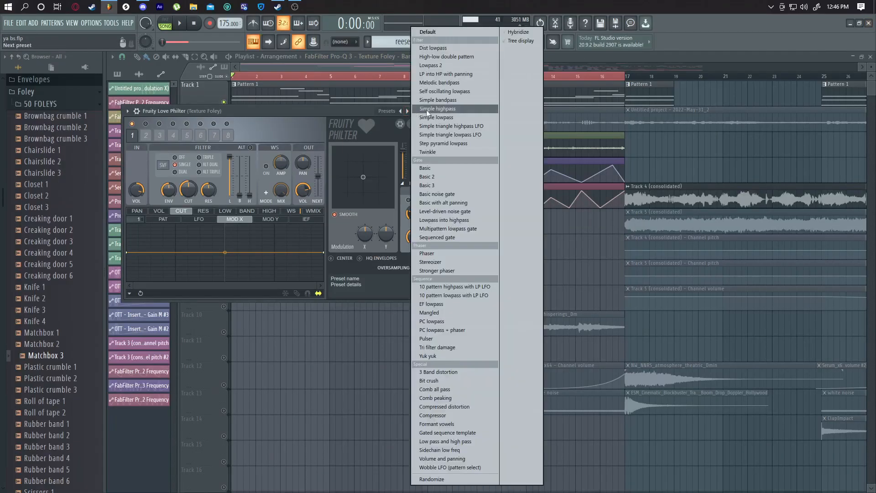
click(440, 152)
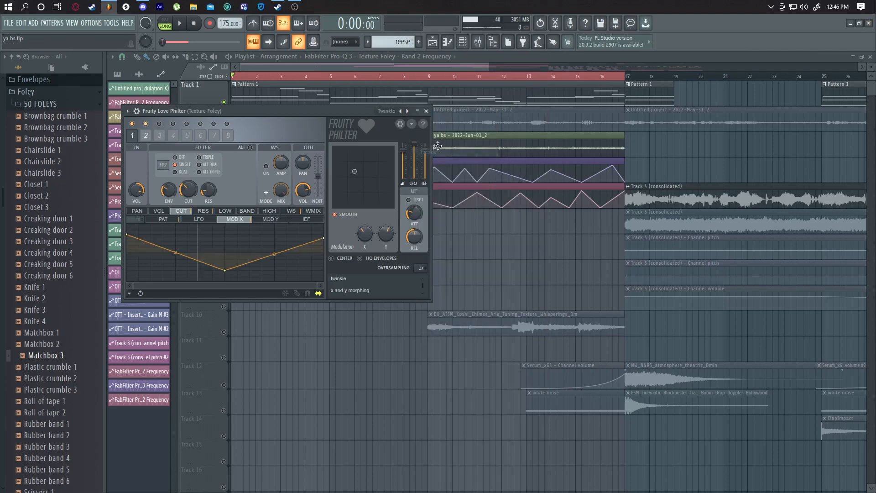
click(426, 111)
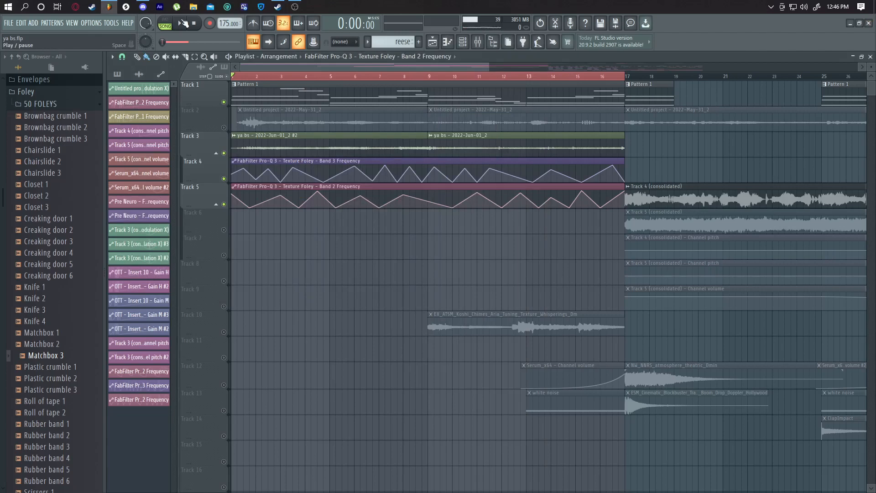
click(185, 25)
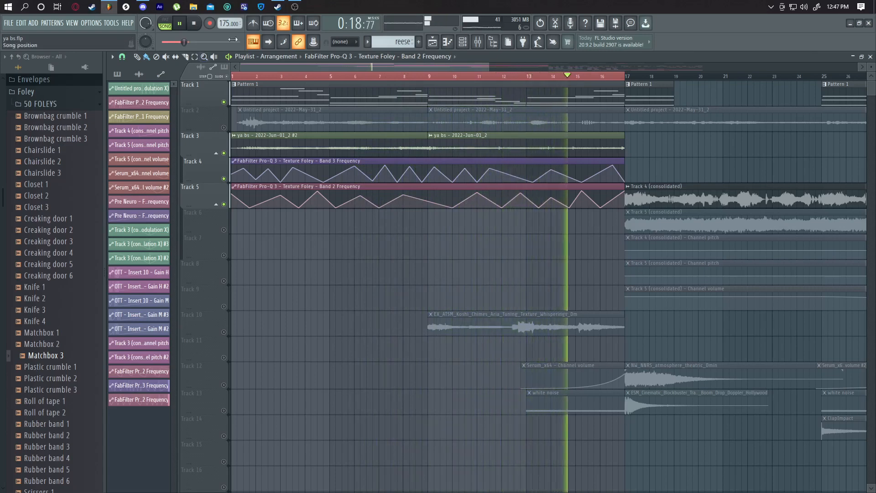
click(199, 25)
Add FabFilter Saturn 2 to slot 3 of the Texture Foley insert
click(477, 42)
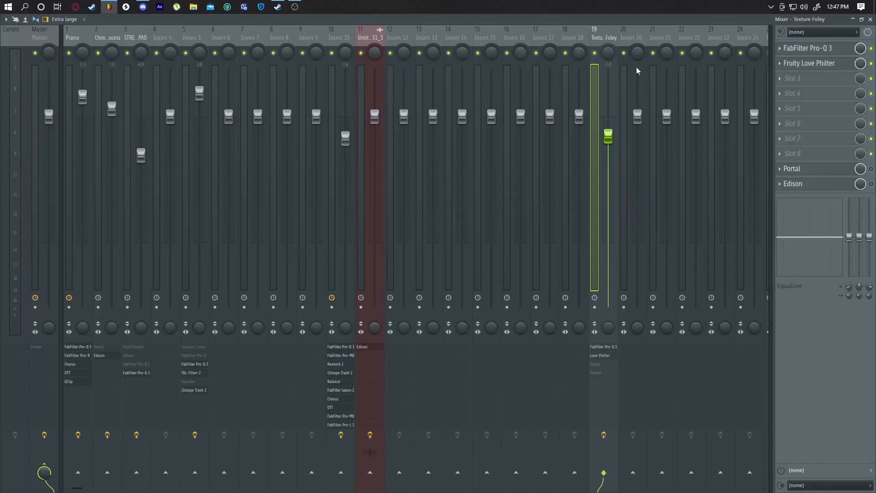
click(792, 79)
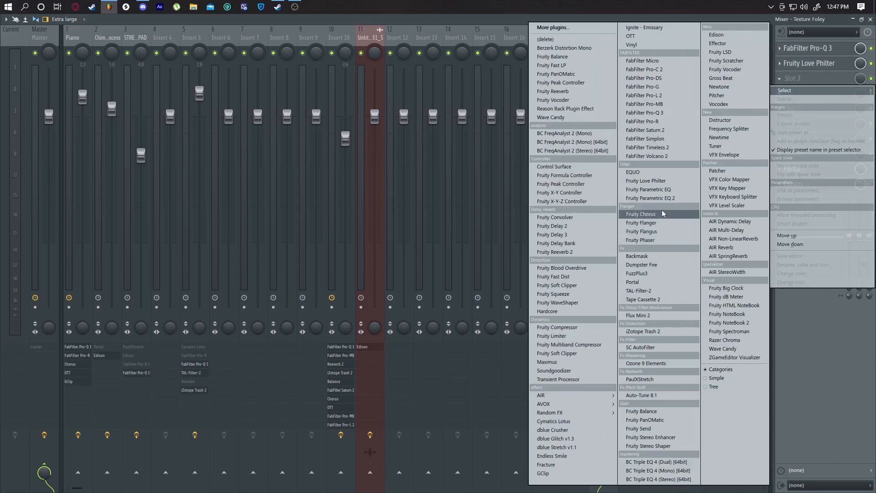
click(671, 132)
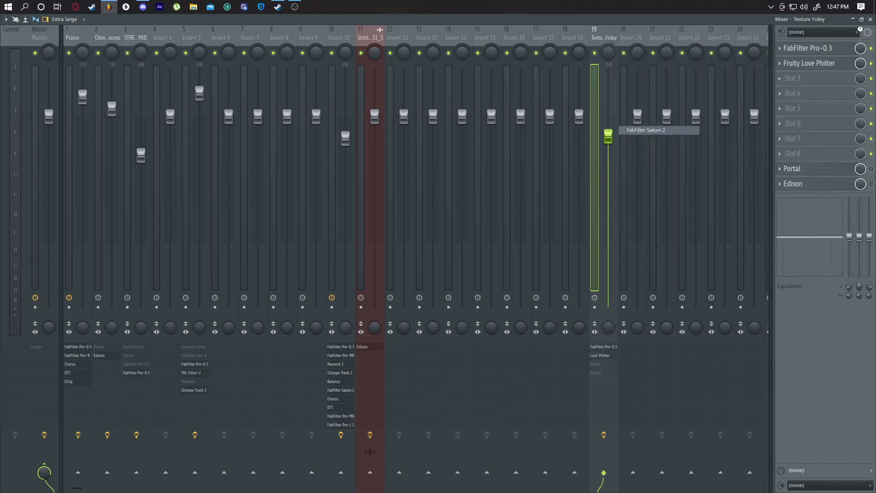
click(870, 20)
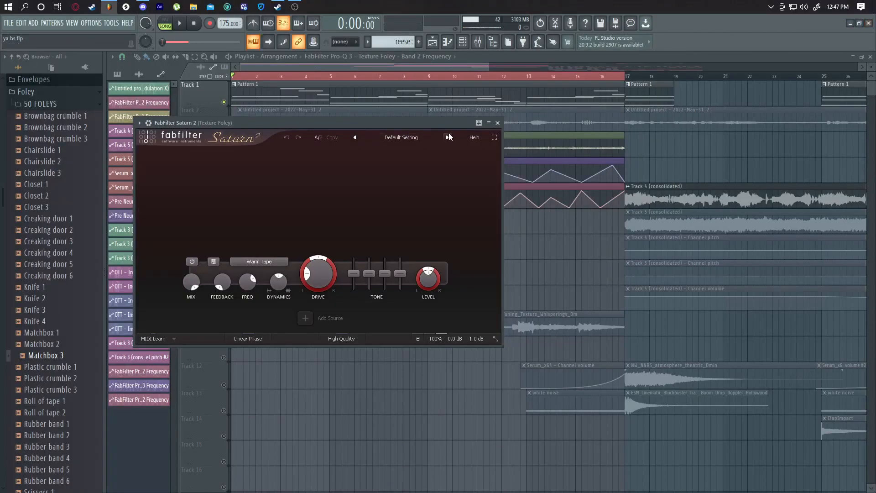
Start playback from within bar 1 and bring the Saturn 2 window back in front of the playlist
click(251, 74)
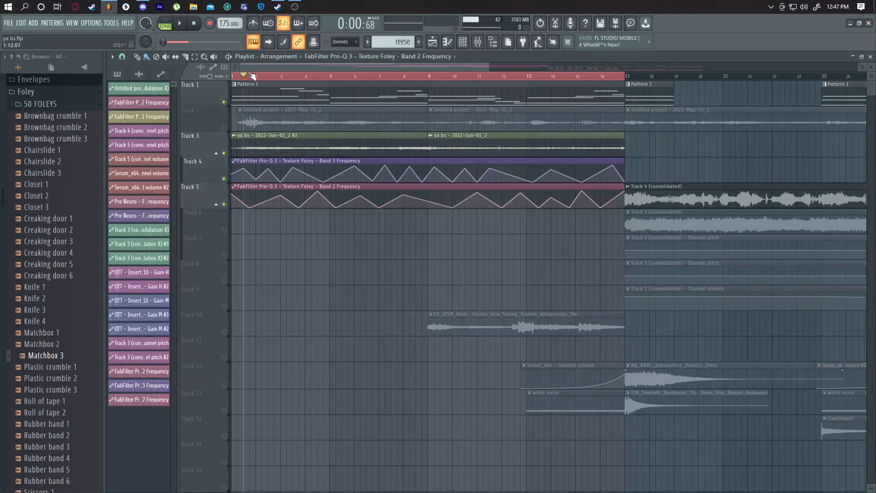
click(189, 26)
click(478, 41)
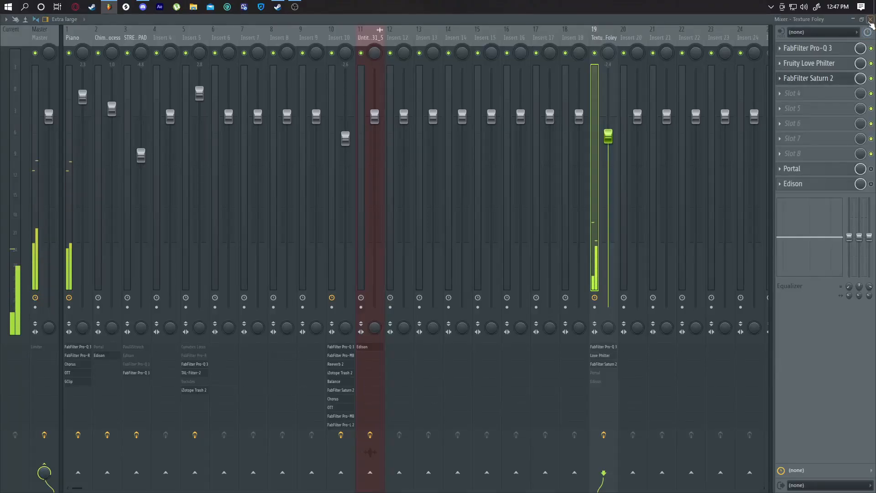
click(870, 20)
Step forward through Saturn 2's presets during playback to Smashing Compression bM
click(448, 138)
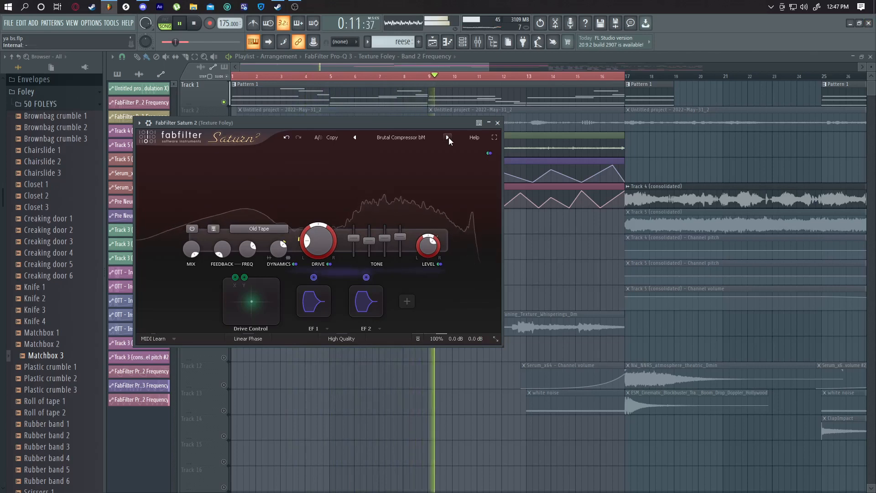
click(447, 138)
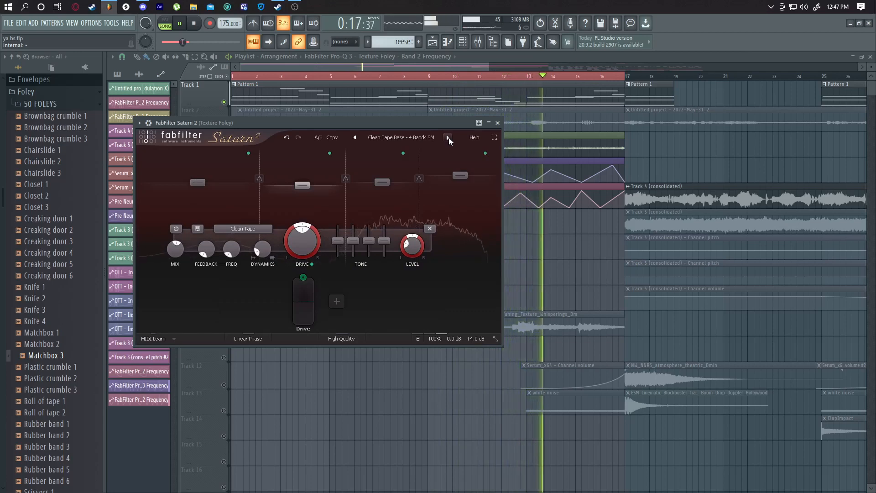
click(447, 137)
click(448, 137)
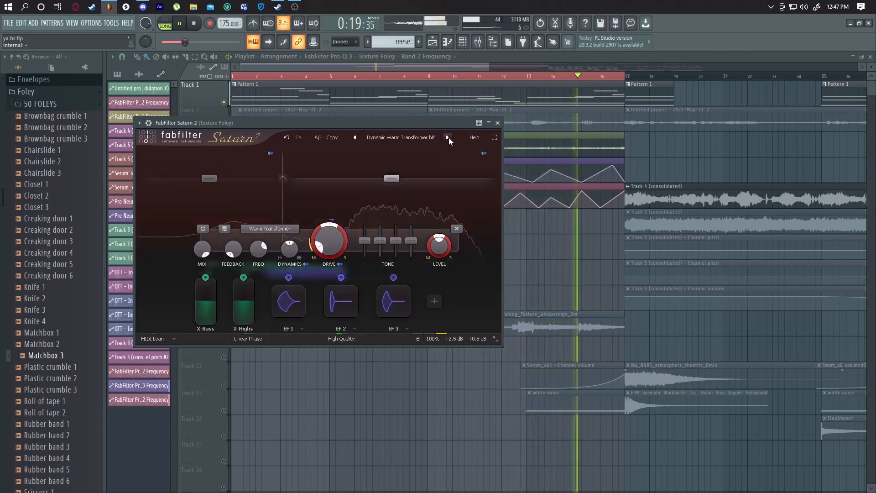
click(447, 138)
click(448, 137)
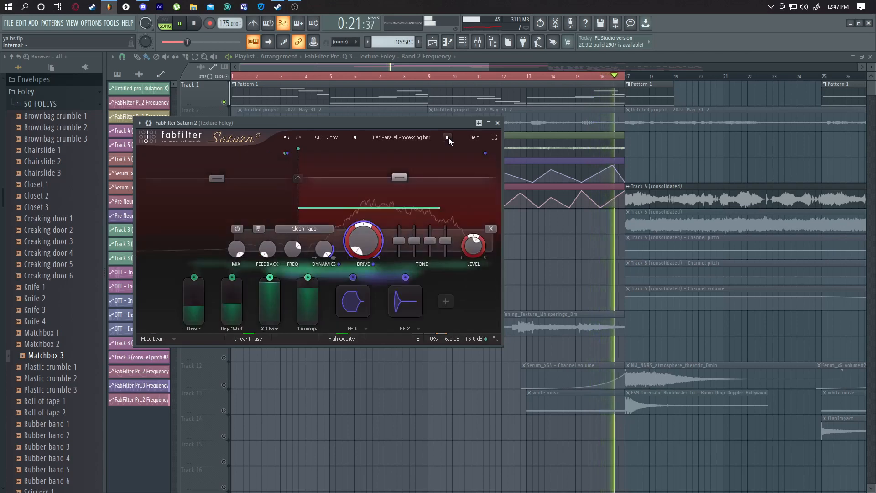
click(448, 137)
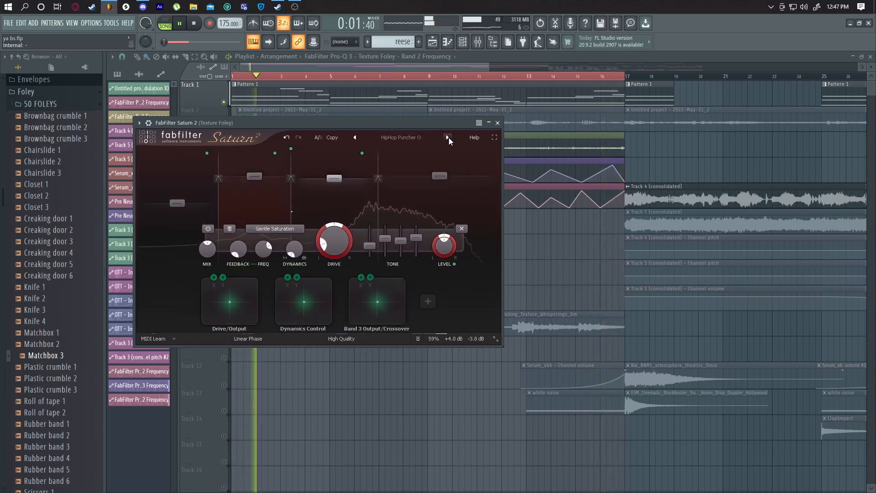
click(449, 137)
click(448, 138)
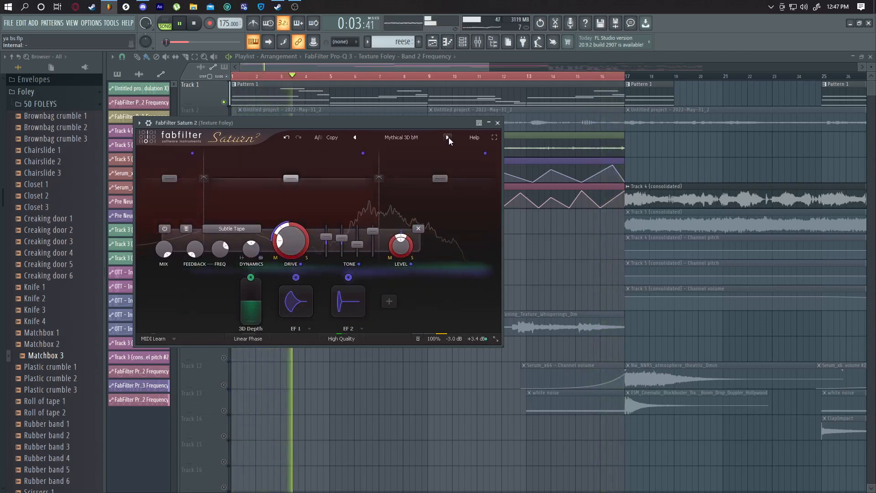
click(448, 138)
click(448, 138)
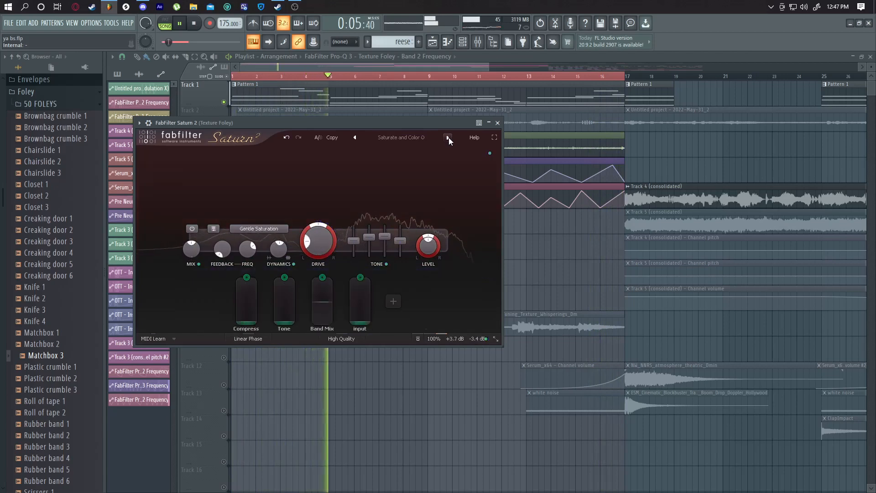
click(449, 138)
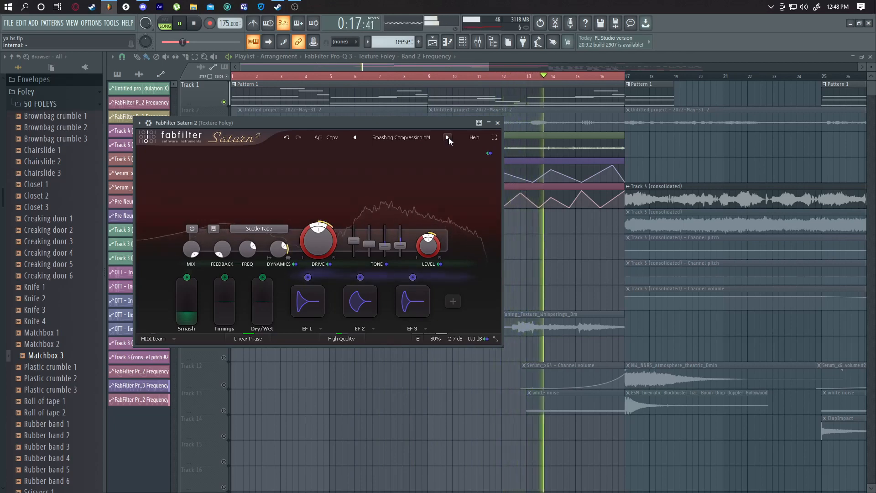
Advance Saturn 2 to The Tube bM preset, close the plugin window, and stop playback
click(448, 138)
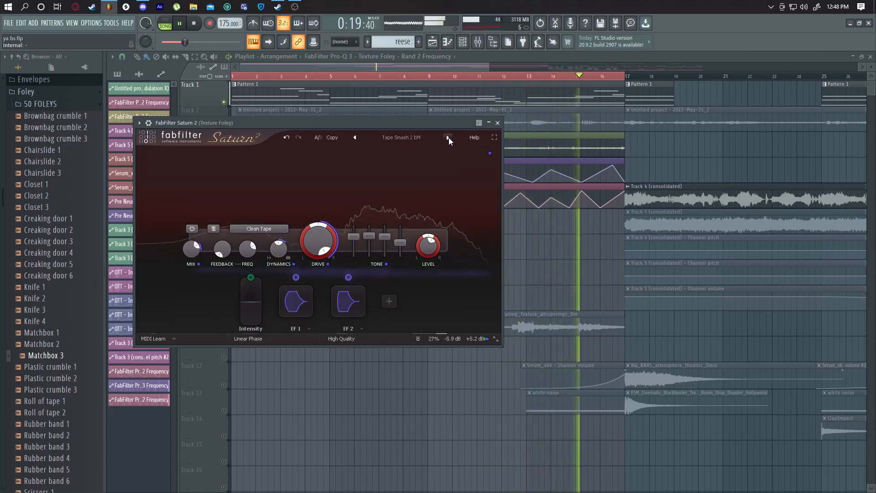
click(448, 137)
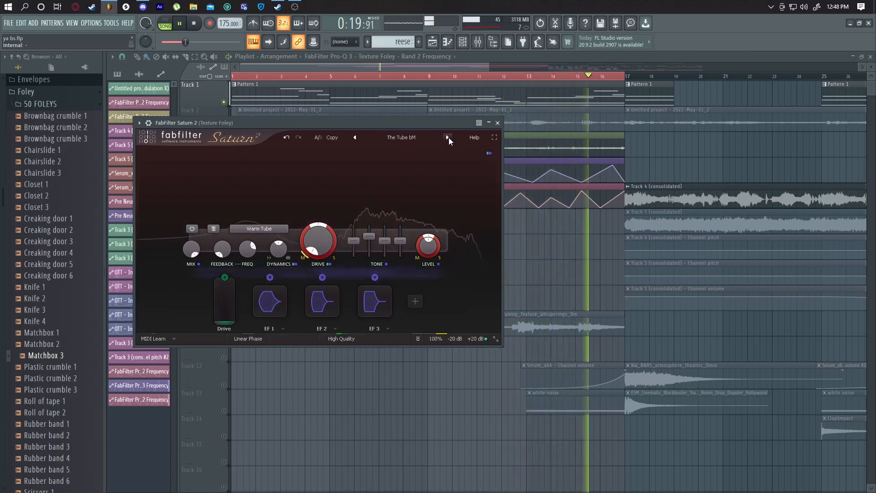
click(499, 124)
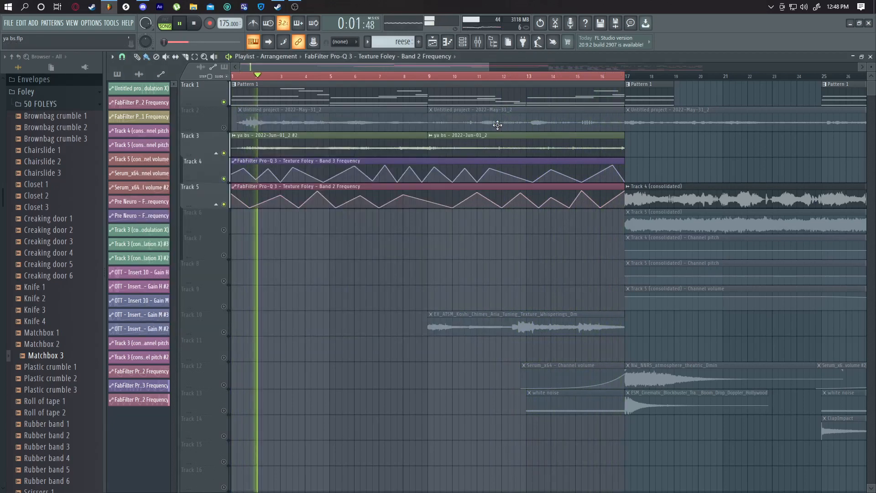
key(space)
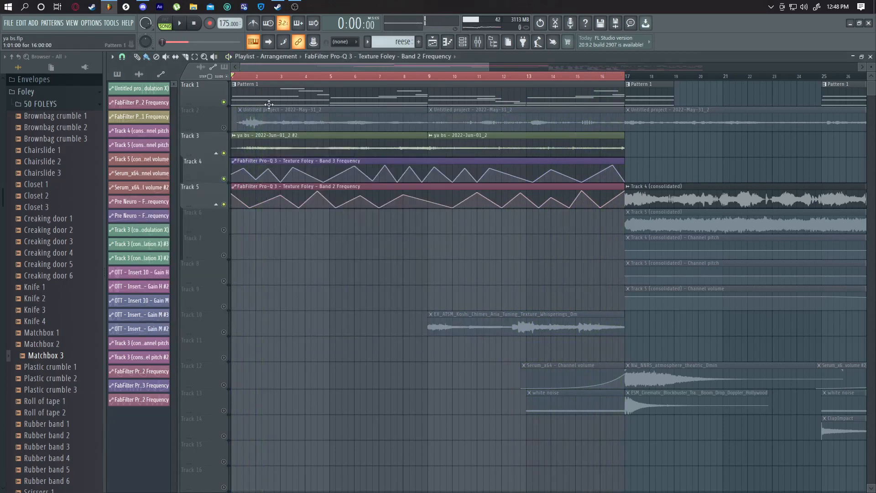
Collapse the expanded 50 FOLEYS and Foley folders in the sample browser
click(56, 104)
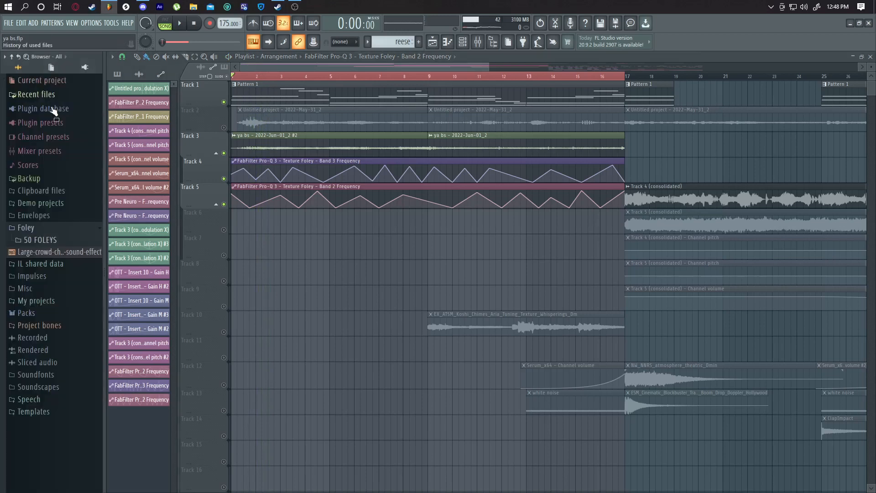
click(51, 242)
click(50, 231)
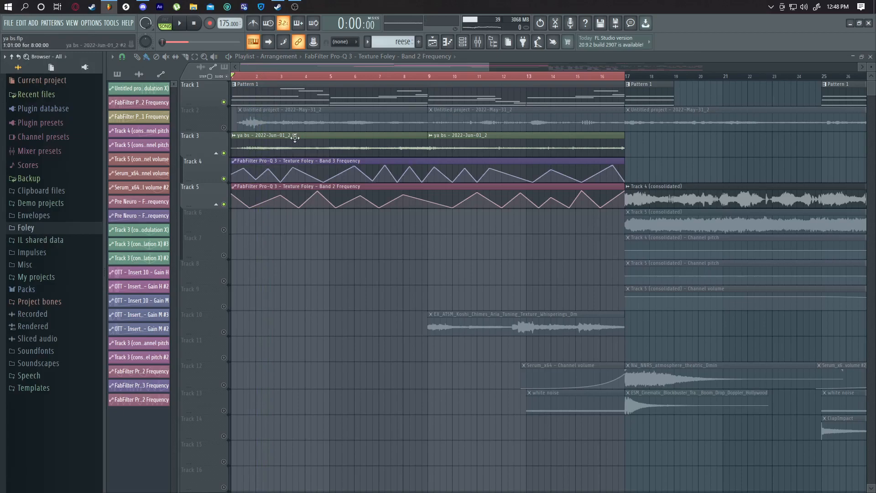
Play the piano with the foley texture, check the Texture Foley insert's level in the mixer, and stop playback
click(480, 47)
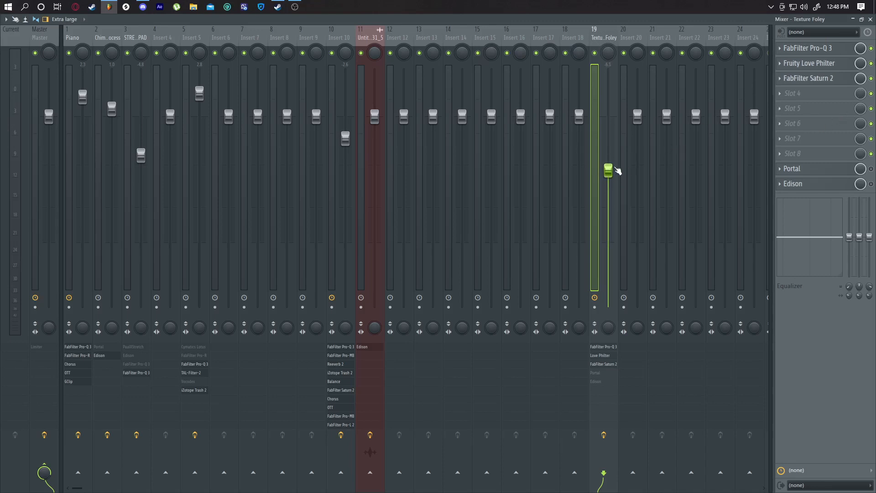
click(871, 20)
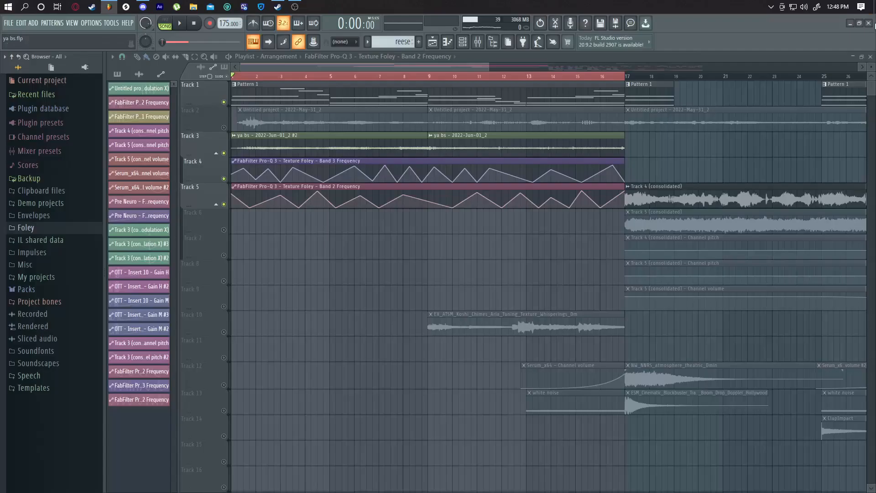
click(184, 26)
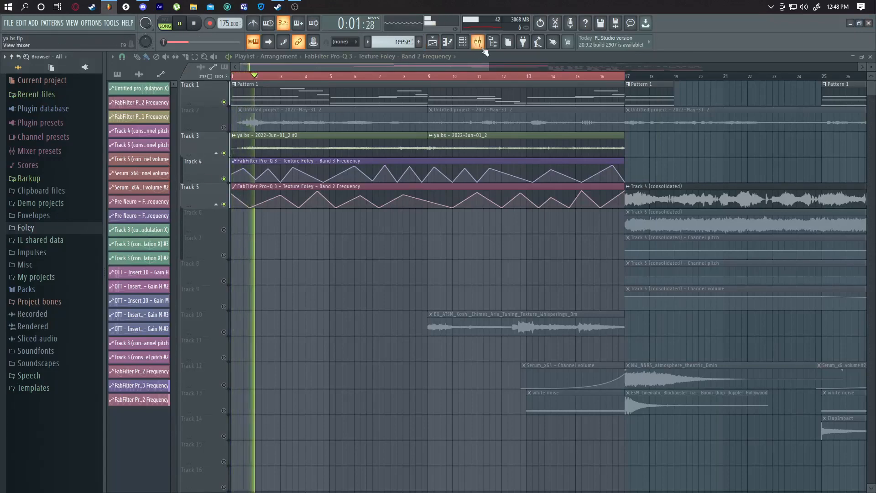
key(F9)
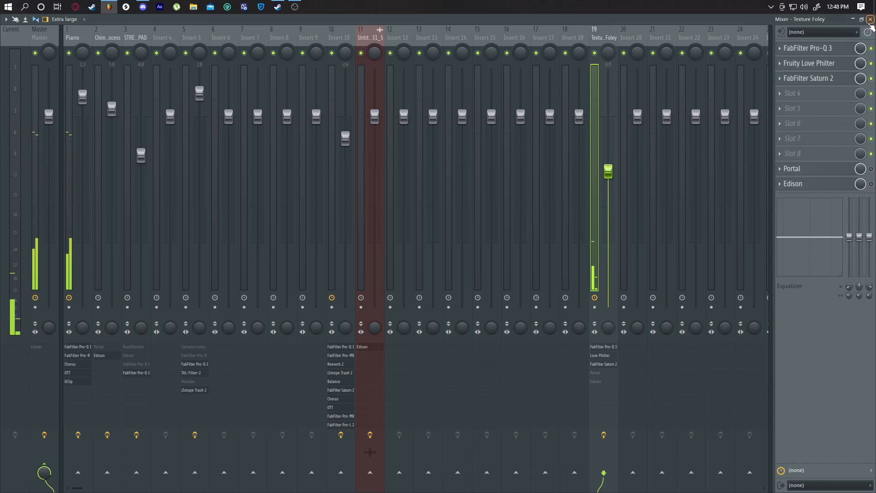
click(870, 20)
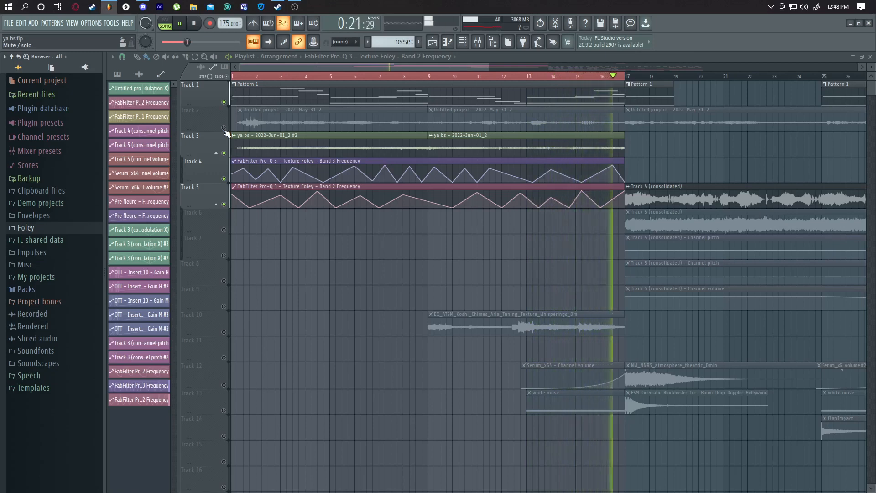
key(space)
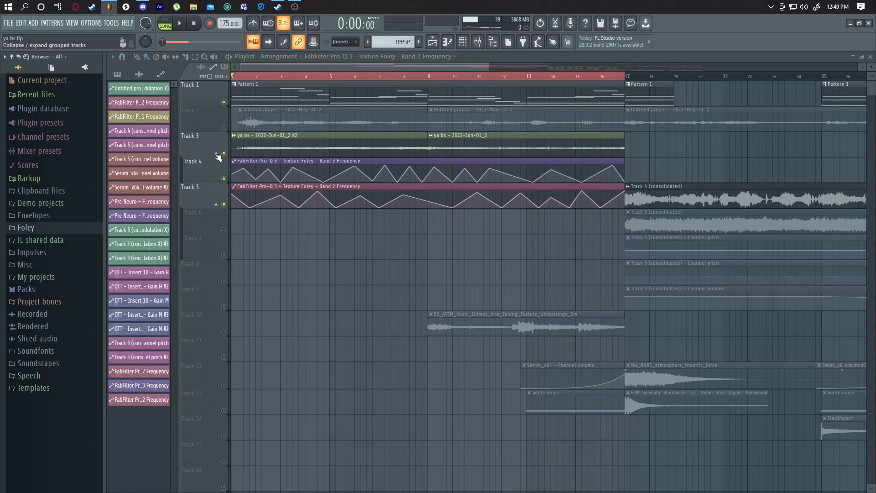
Solo the Koshi Chimes clip on Track 10, audition it, and turn all playlist tracks back on
click(223, 332)
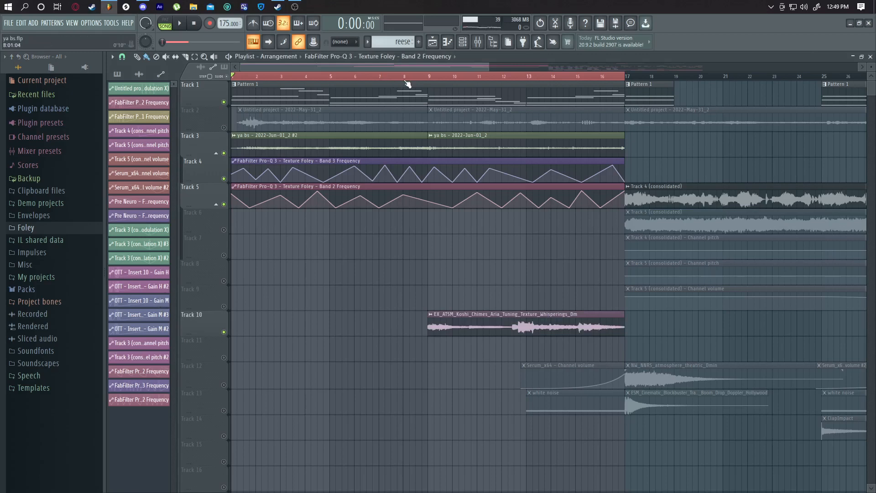
click(224, 102)
ctrl+click(224, 332)
key(space)
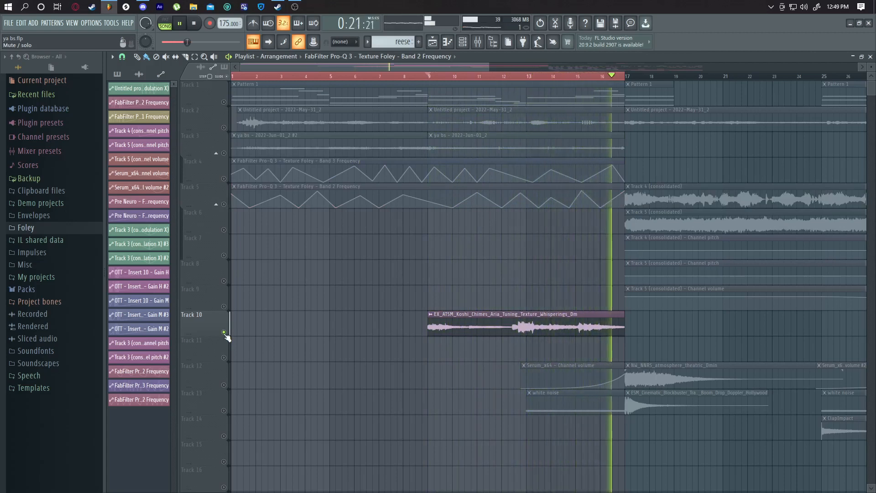
key(space)
right_click(224, 332)
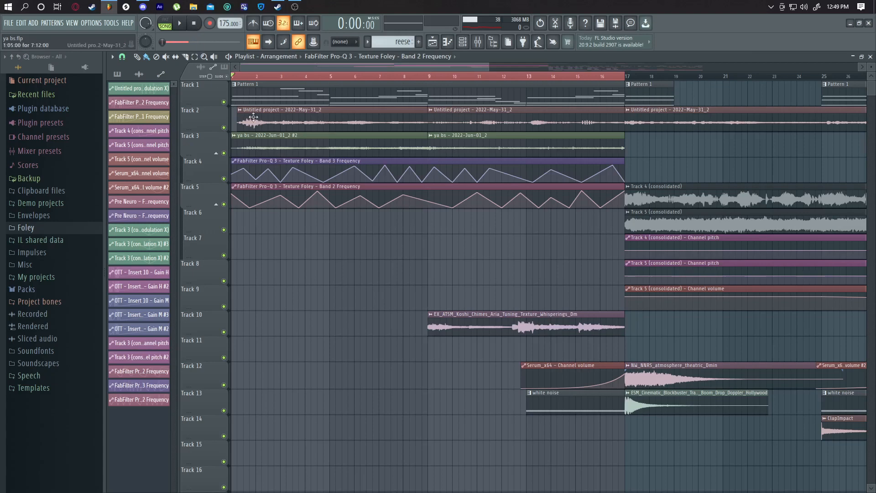
Solo the Untitled project recording on Track 2, audition it over the intro, and unsolo it
click(263, 128)
right_click(224, 127)
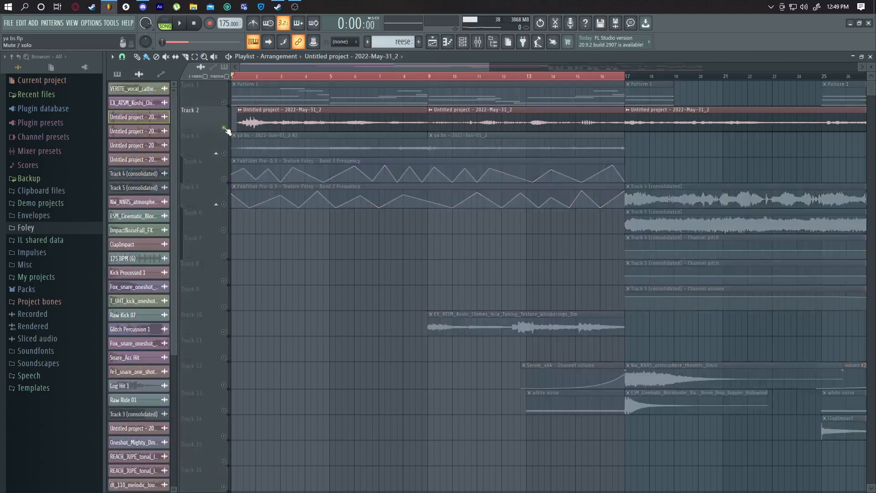
key(space)
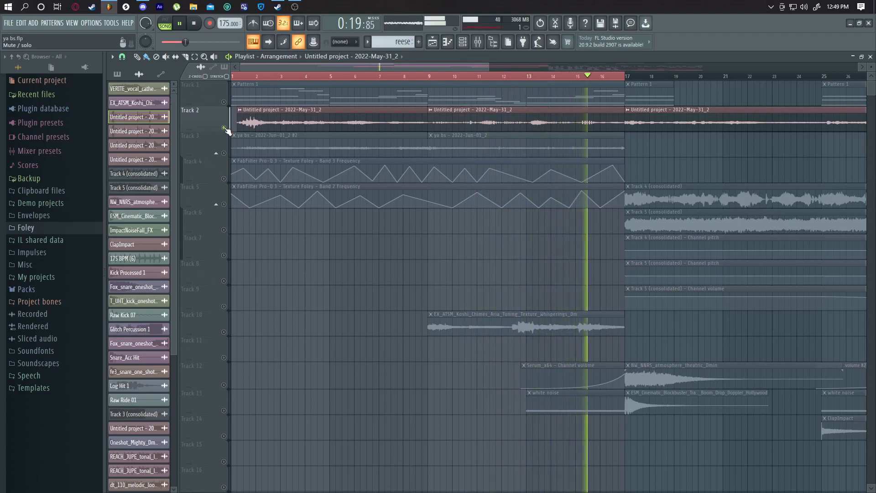
key(space)
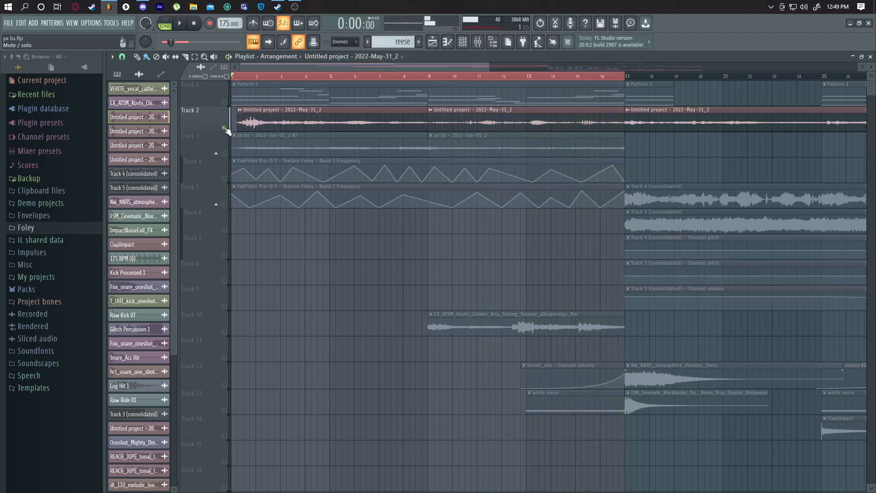
right_click(224, 128)
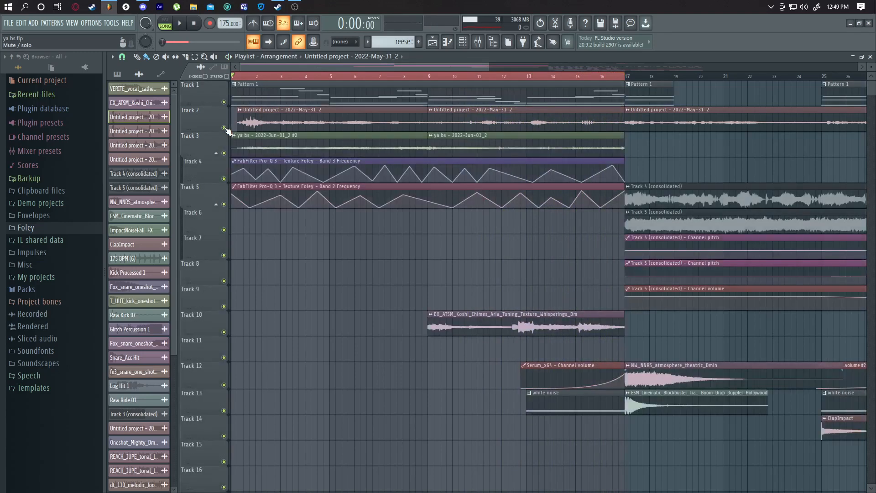
Audition the intro with all tracks on and widen the playlist view to show the whole arrangement
click(185, 24)
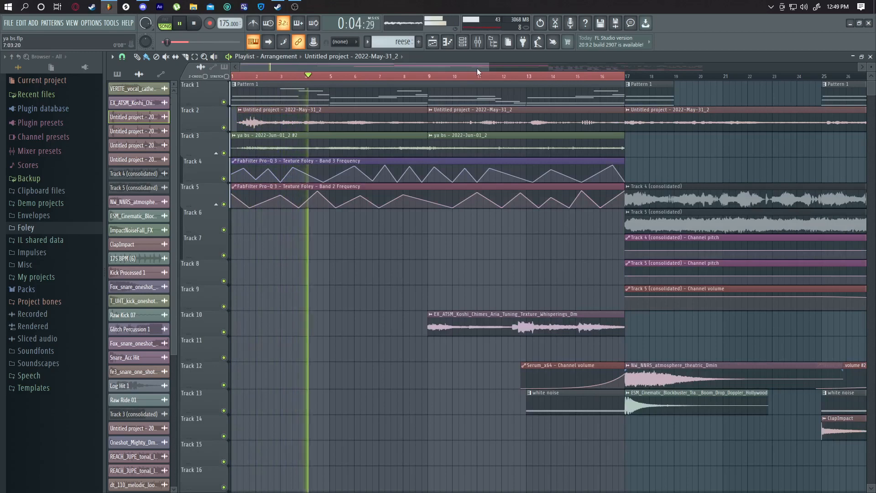
drag(489, 67, 854, 67)
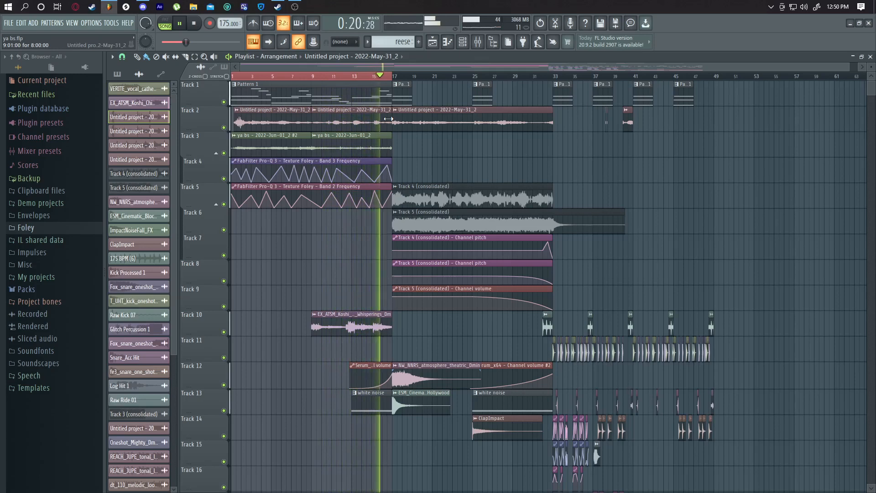
key(space)
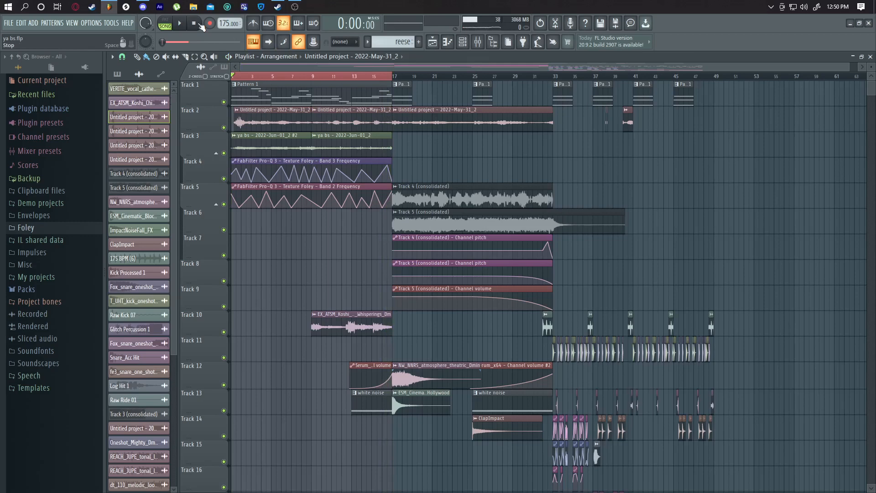
Compare the piano pattern soloed on Track 1 with the full intro mix during playback
ctrl+click(224, 102)
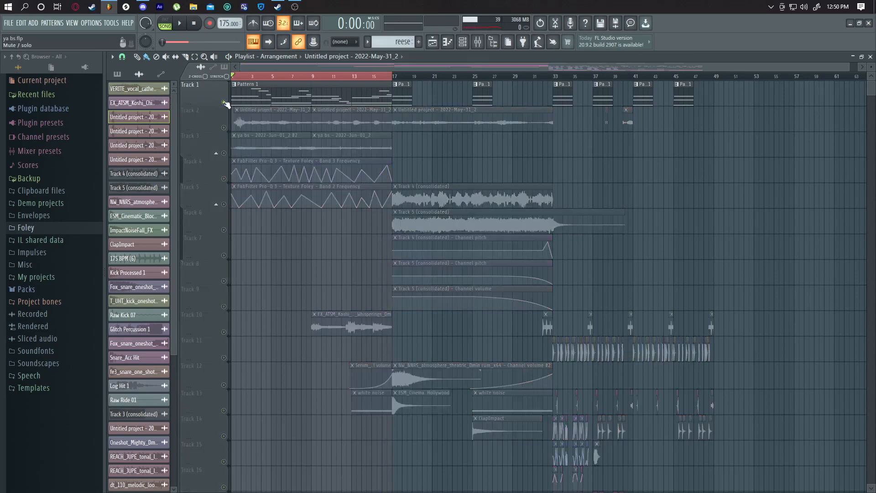
key(space)
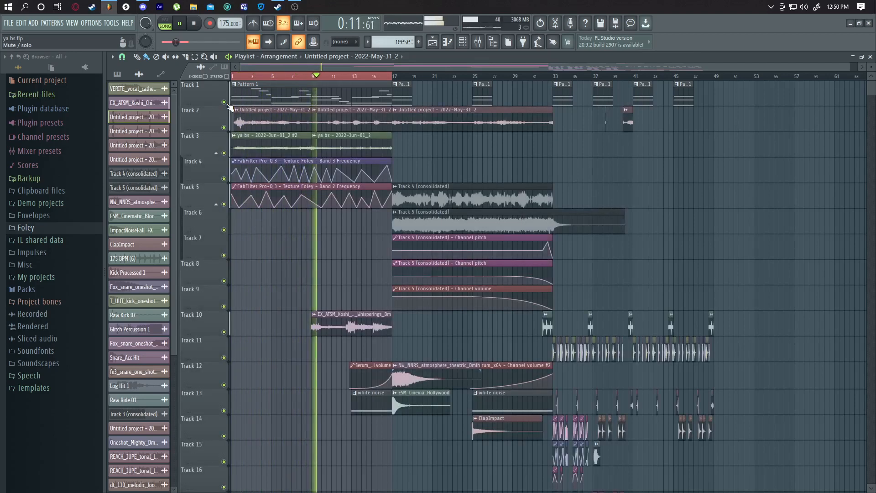
right_click(224, 103)
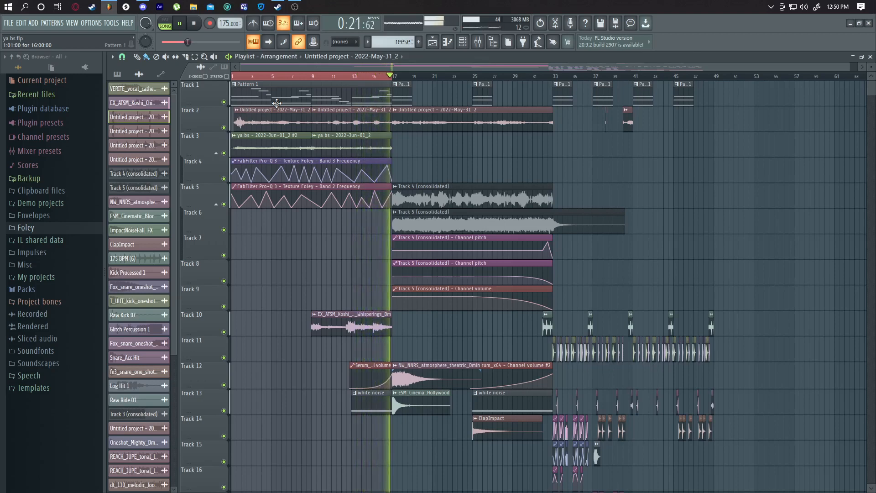
key(space)
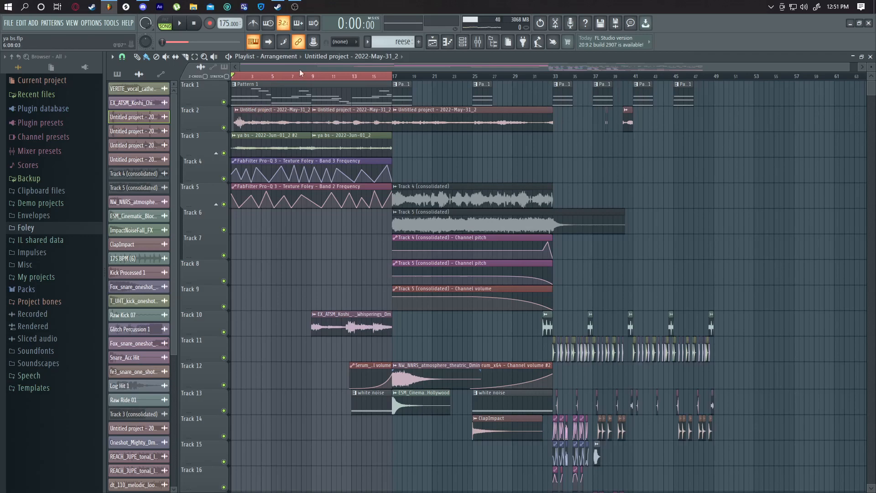
Set the playback range to the section from bar 33 to bar 49 and start playing it
click(315, 79)
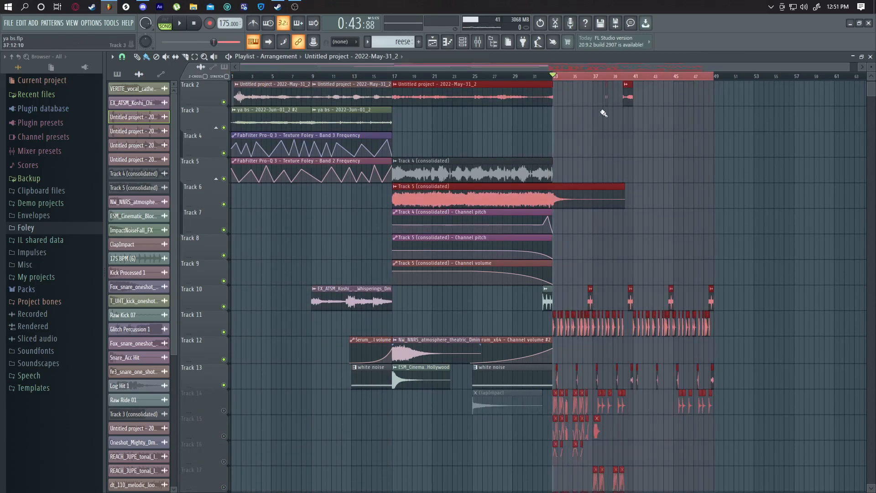
key(space)
scroll(739, 219, down, 5)
scroll(739, 219, up, 6)
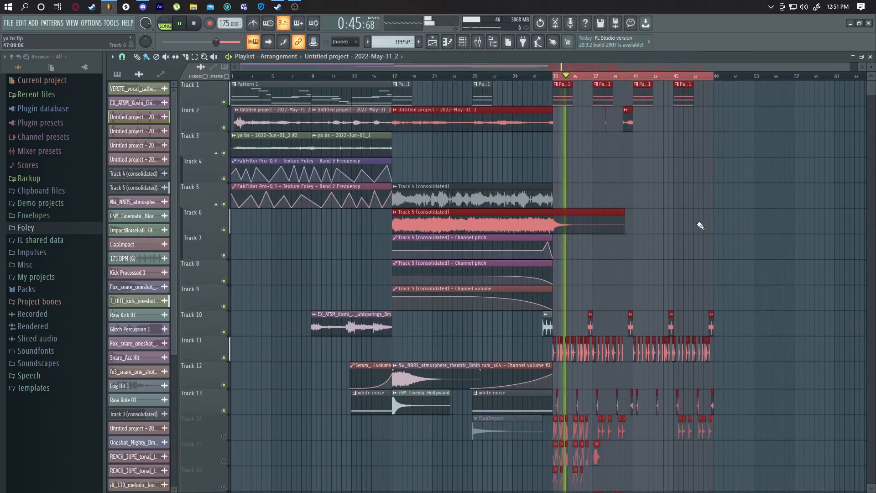
Mute Track 1 and Track 2 while the drop section plays
click(224, 102)
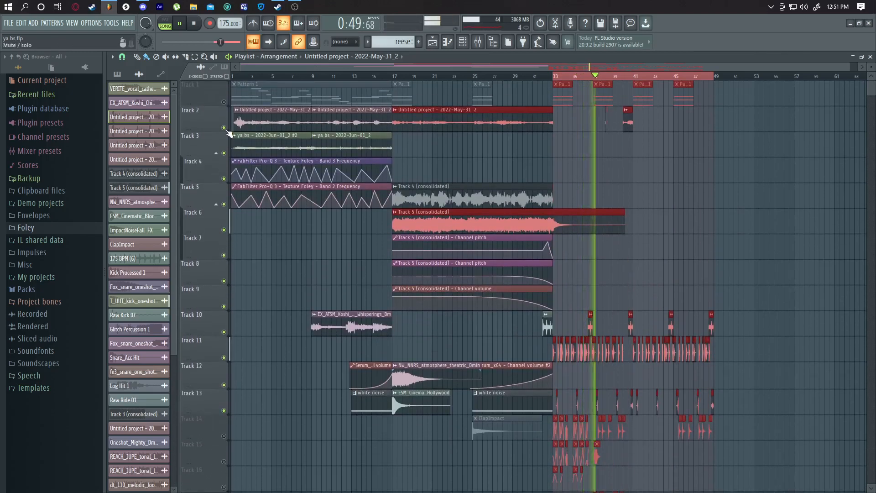
click(224, 128)
scroll(563, 262, down, 3)
click(719, 324)
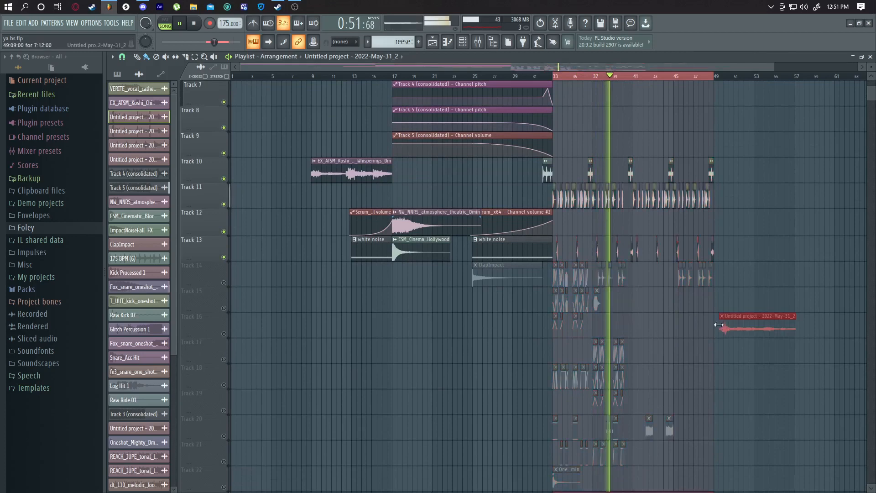
right_click(719, 325)
scroll(772, 332, up, 3)
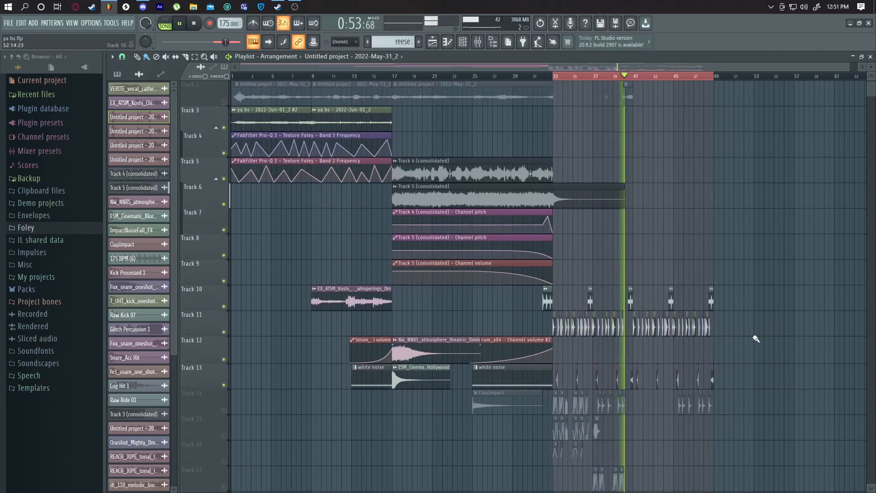
Unmute Track 14 while the drop section keeps playing
scroll(756, 338, down, 3)
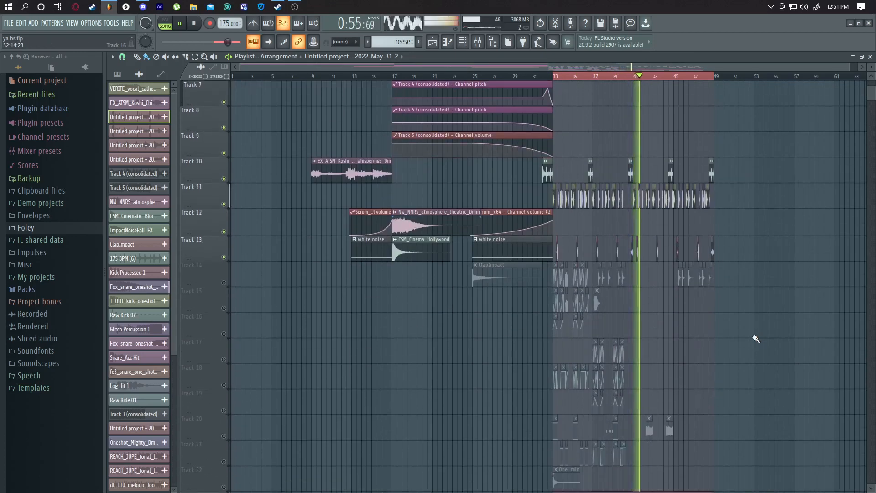
scroll(756, 338, down, 4)
scroll(712, 339, up, 2)
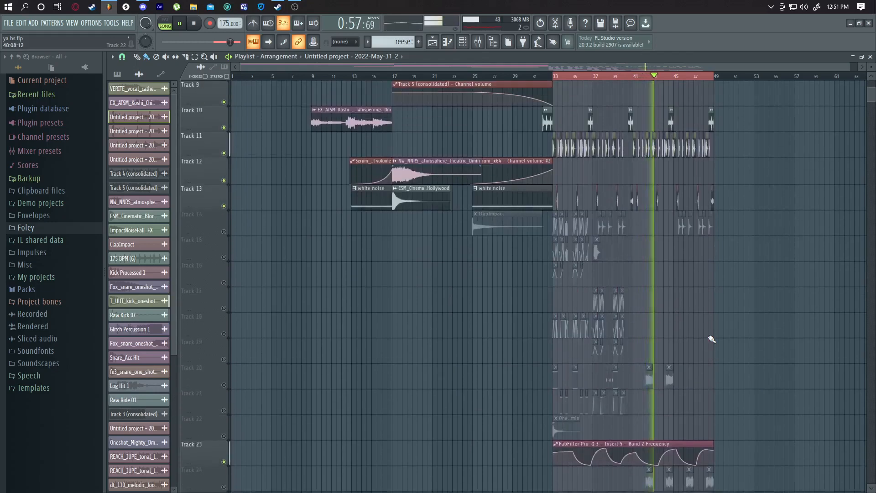
scroll(712, 339, up, 2)
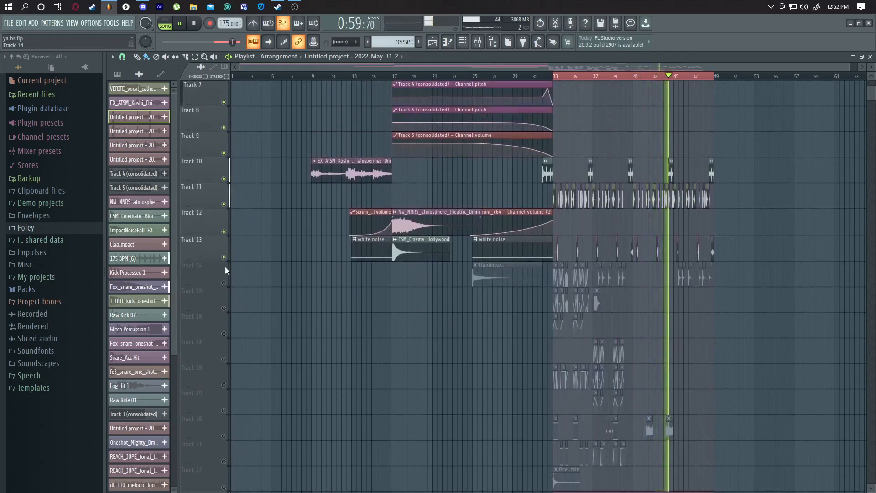
click(226, 283)
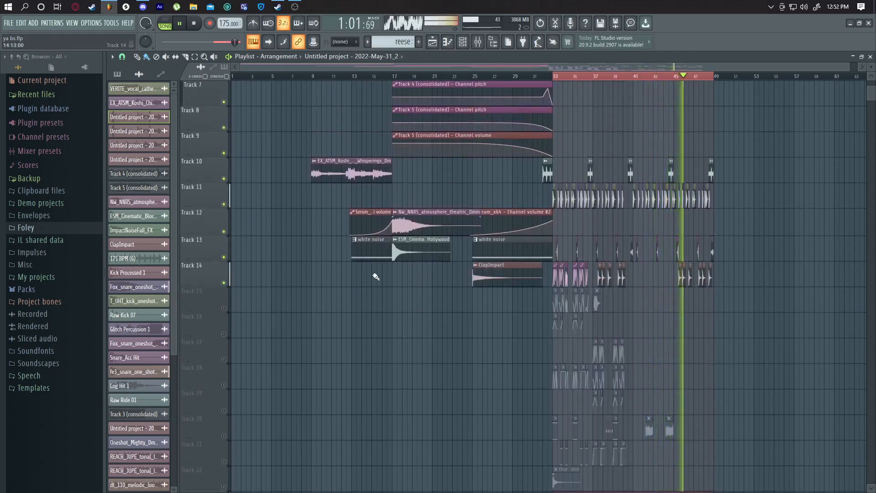
Stop playback and look over the drop's tracks from bar 33 onward
scroll(375, 277, up, 5)
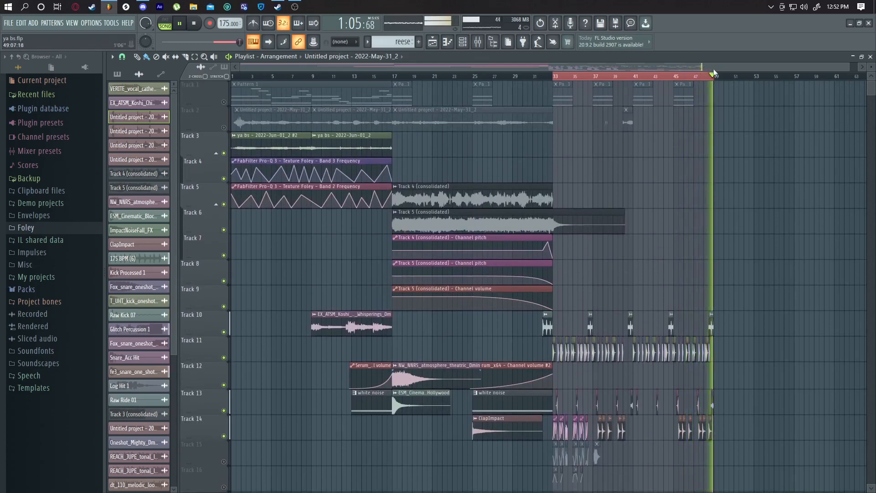
key(space)
scroll(639, 73, up, 5)
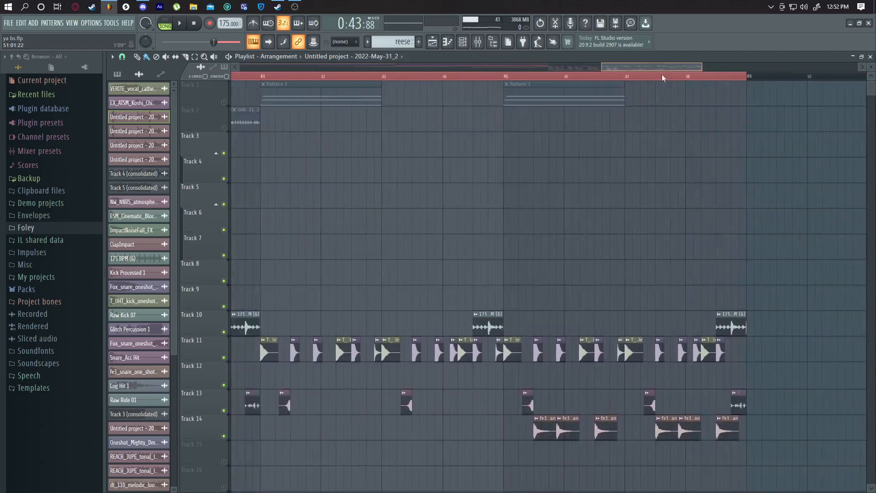
drag(662, 75, 594, 86)
scroll(518, 172, down, 9)
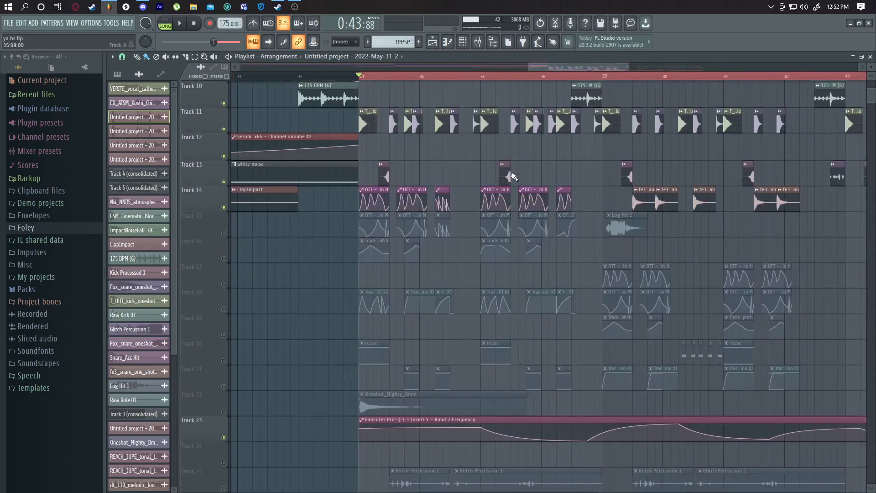
scroll(514, 176, down, 7)
scroll(514, 177, up, 13)
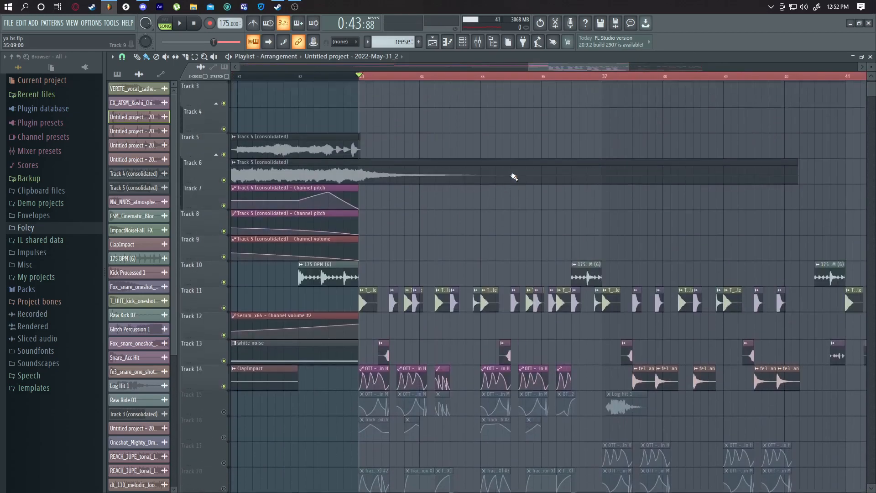
scroll(514, 177, down, 1)
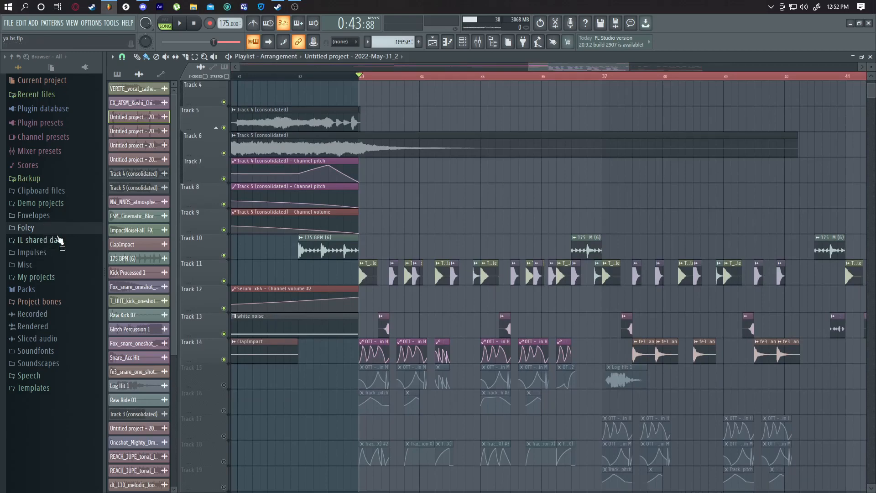
Add the Brownbag crumble 1 sample from the Foley folder to Track 10 at 33:05:00 and cut it down to a four-step clip
click(30, 229)
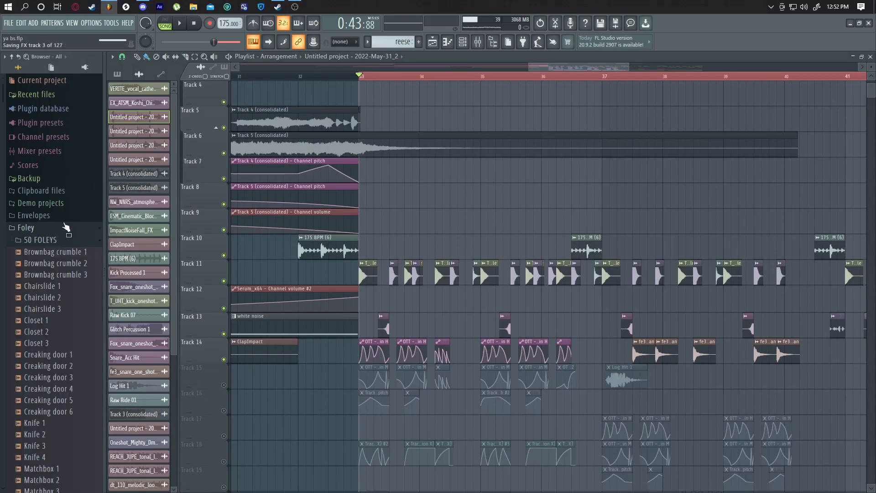
click(56, 254)
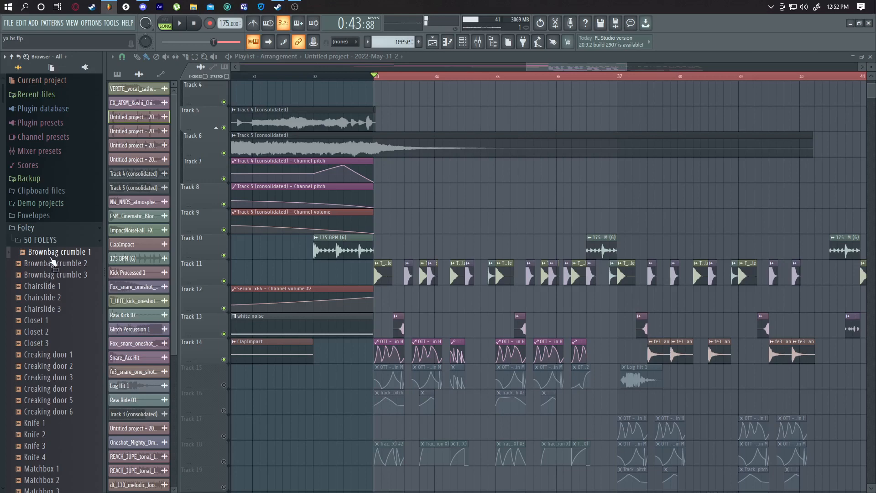
drag(53, 259, 435, 246)
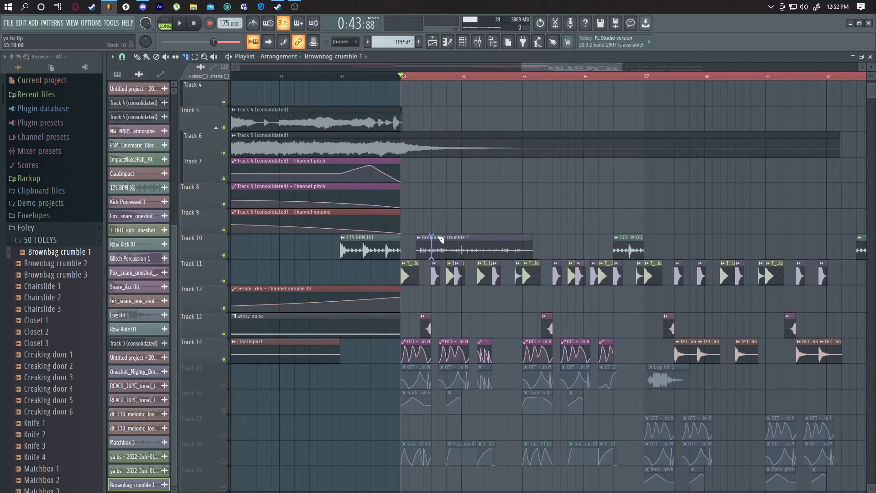
right_click(521, 242)
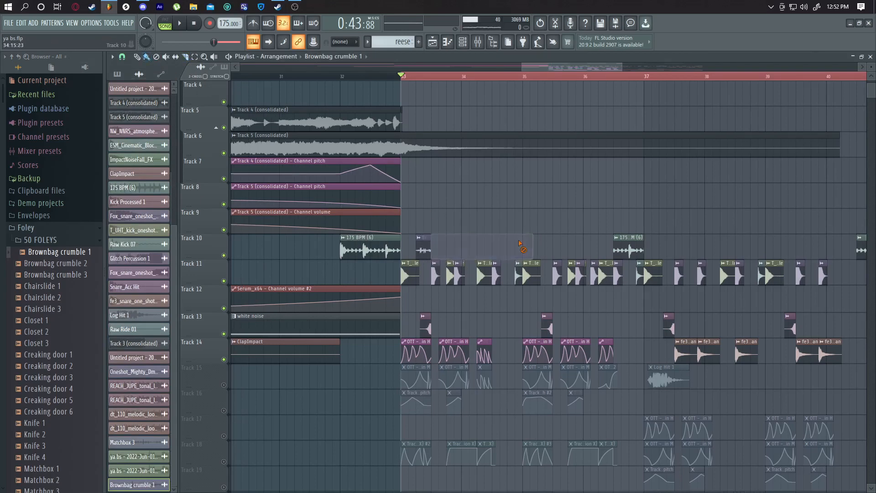
Audition the Brownbag crumble 1 clip in the drop and set its time-stretching mode to Stretch
key(space)
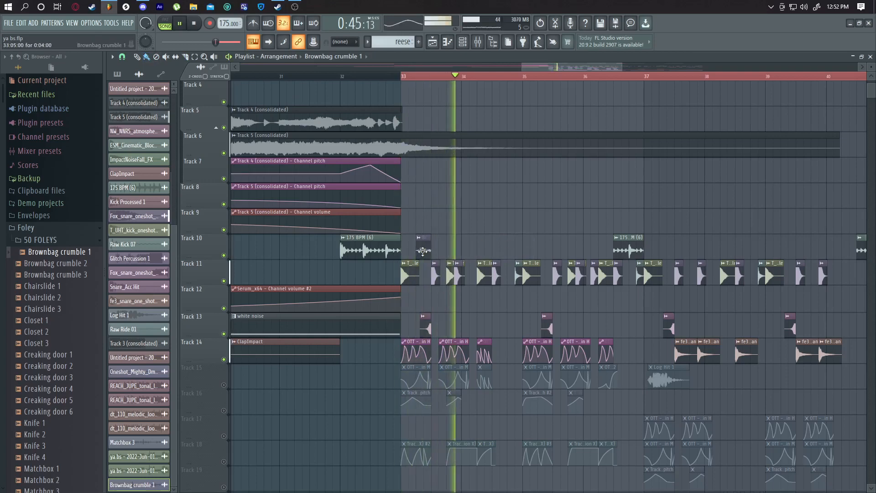
double_click(436, 249)
key(space)
click(386, 196)
click(384, 222)
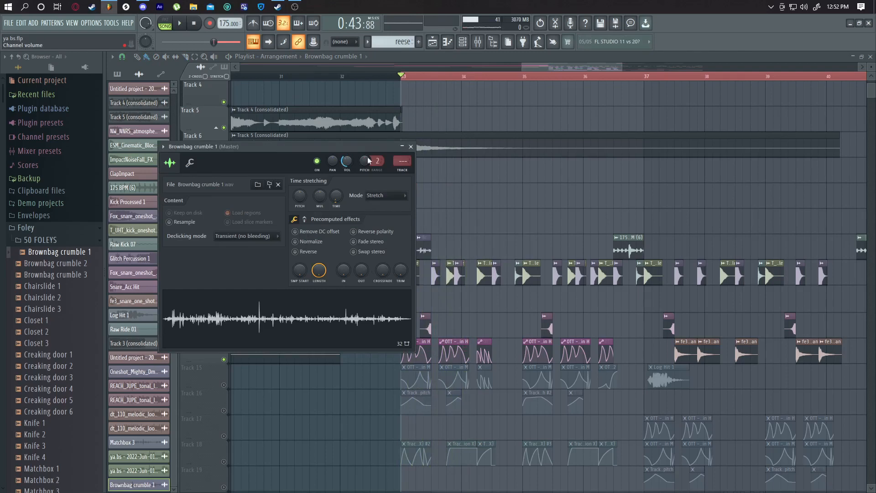
click(411, 147)
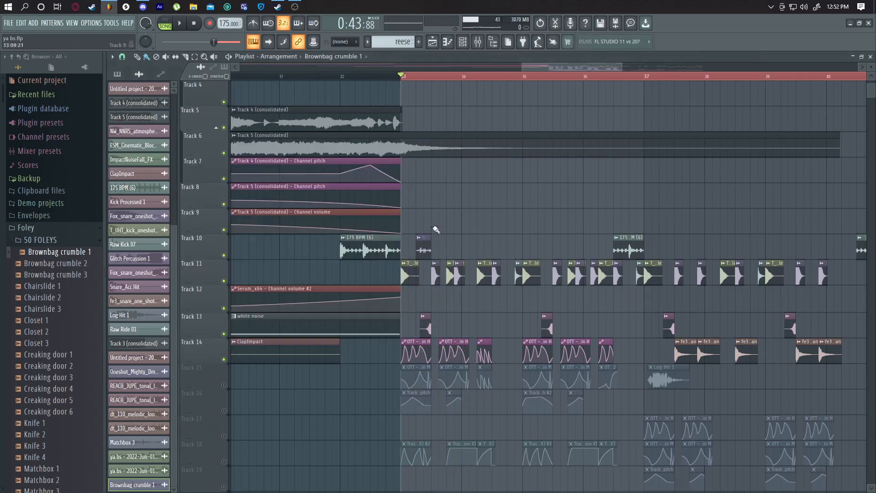
Set the Brownbag crumble 1 channel volume to about 46% and play the drop again
double_click(425, 248)
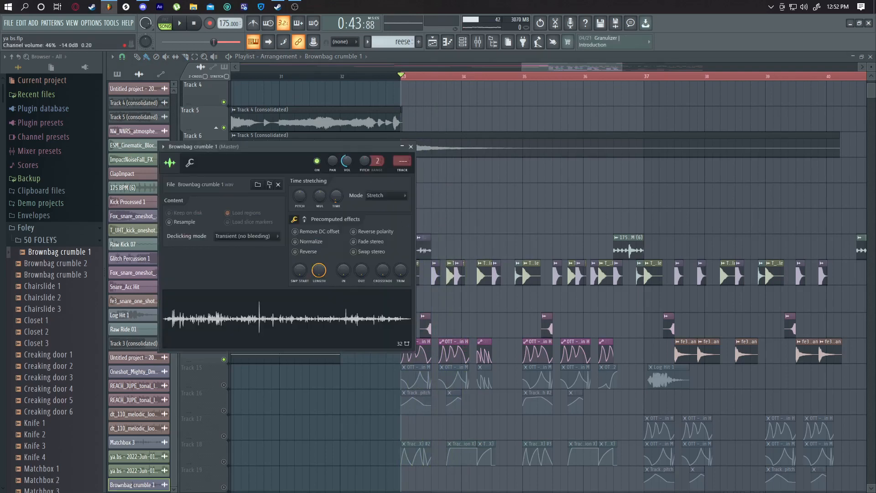
click(410, 147)
key(space)
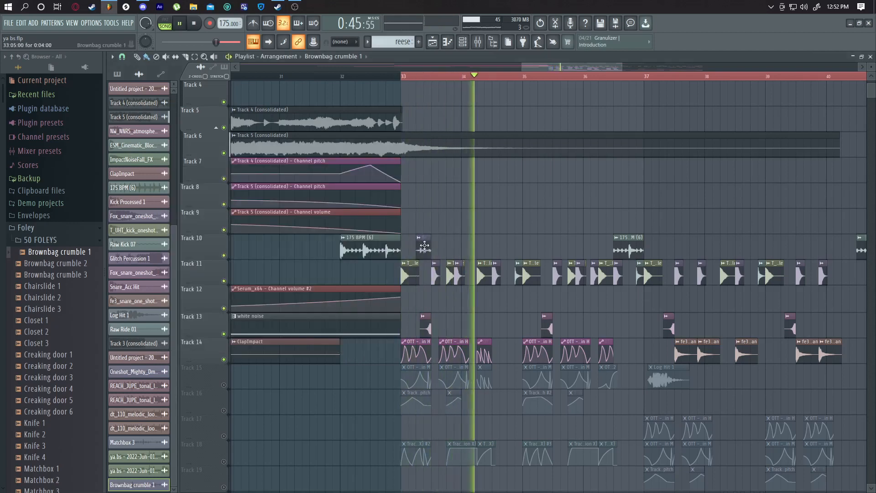
Place a second trimmed Brownbag crumble 1 clip on Track 10 at 35:05:00 and restart playback of the drop
click(552, 238)
key(space)
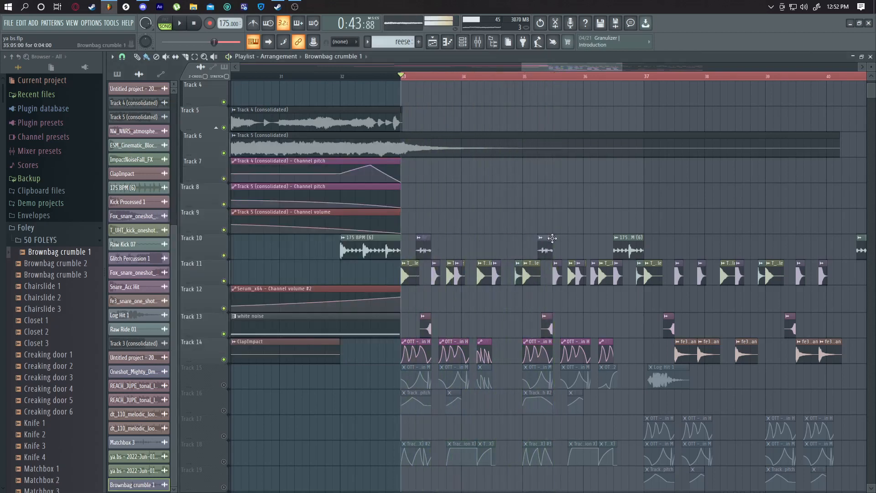
drag(552, 238, 550, 238)
key(space)
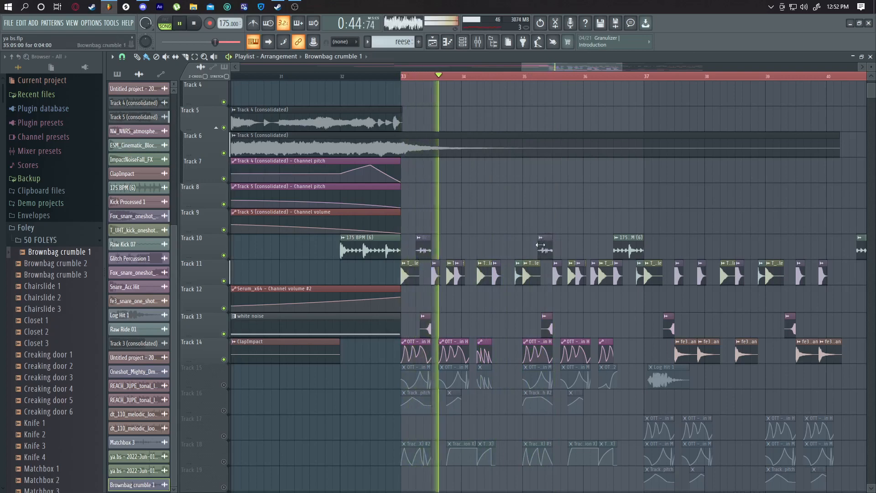
Move both Brownbag crumble 1 clips up to Track 9 while the drop plays, and stop playback
drag(425, 221, 426, 220)
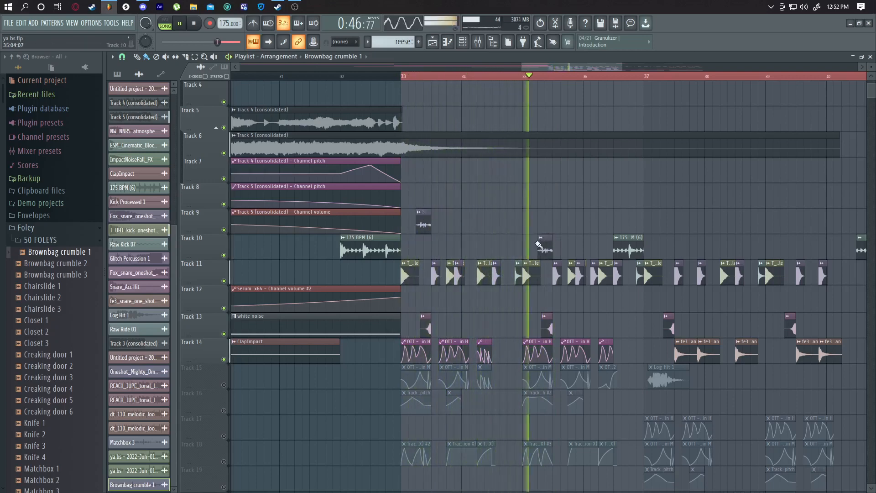
drag(542, 242, 543, 209)
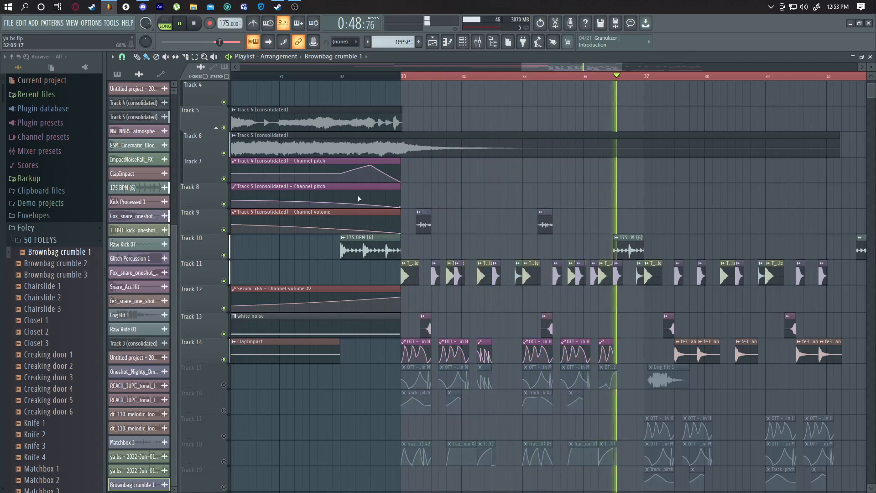
scroll(361, 194, down, 1)
key(space)
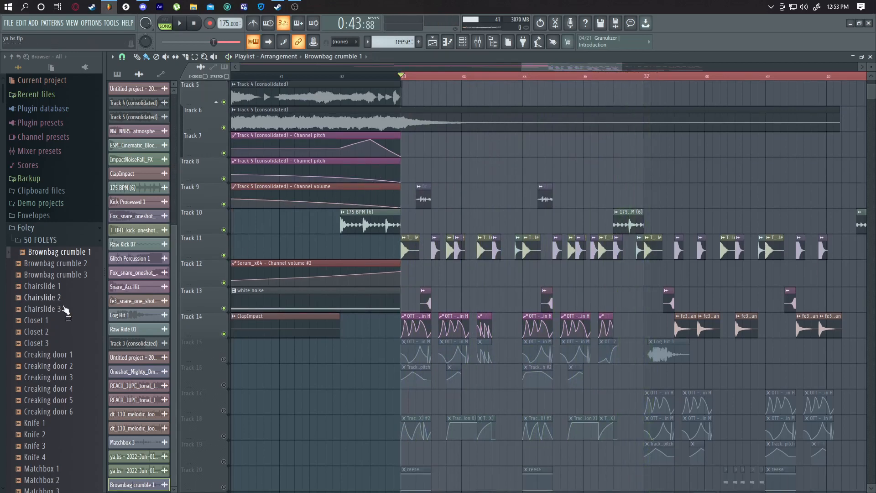
Preview further foley samples, including Plastic crumble 3, Roll of tape, Scissors 2, Sponge crumble 1, Switch click, Waving paper 1 and Wooden balls
scroll(65, 310, down, 6)
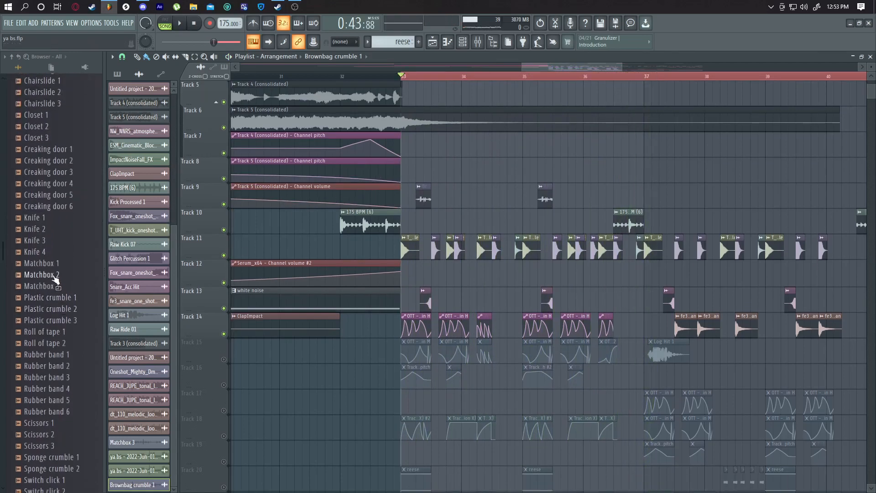
scroll(60, 295, down, 2)
click(66, 252)
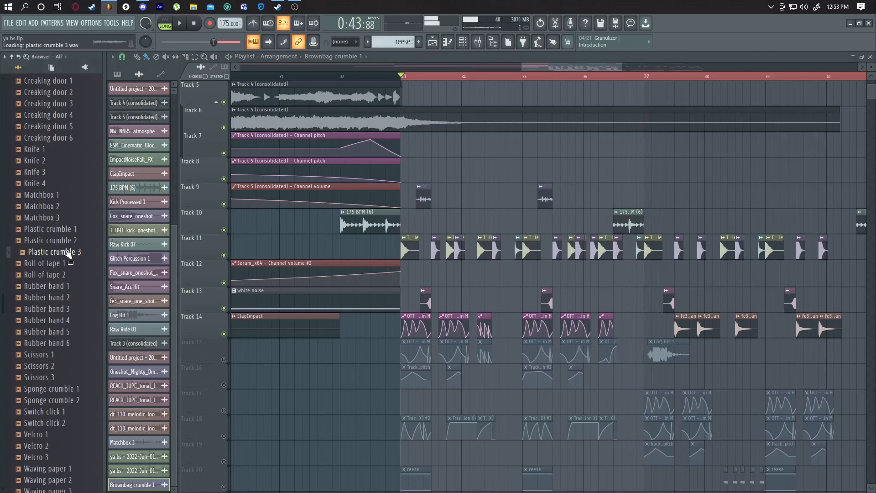
key(Down)
key(Down)
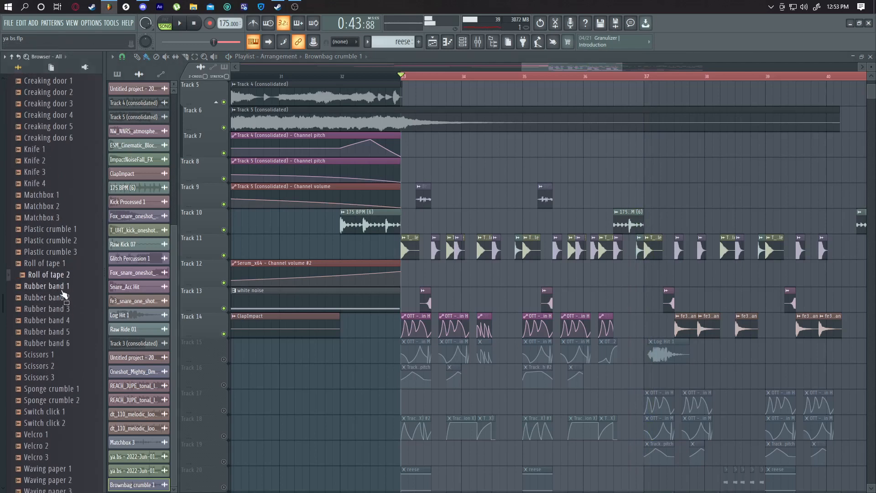
key(Up)
click(59, 367)
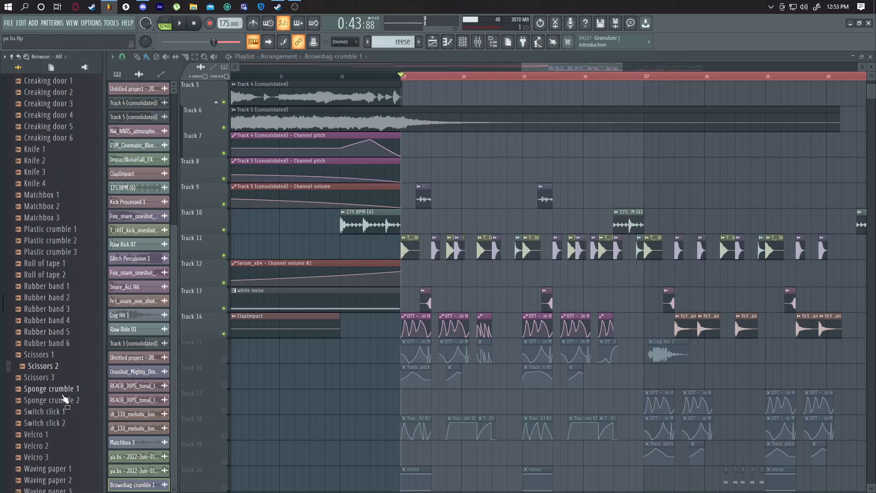
click(60, 389)
scroll(60, 389, down, 4)
click(59, 287)
click(58, 274)
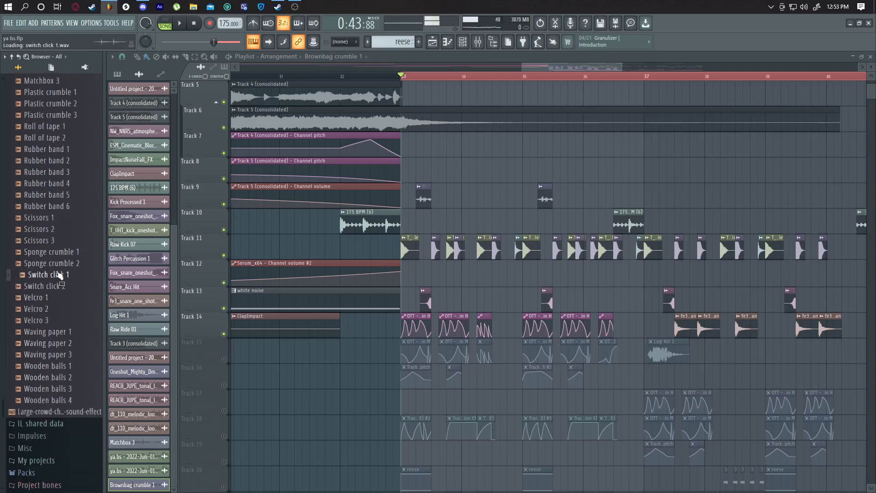
click(60, 331)
click(61, 366)
click(63, 377)
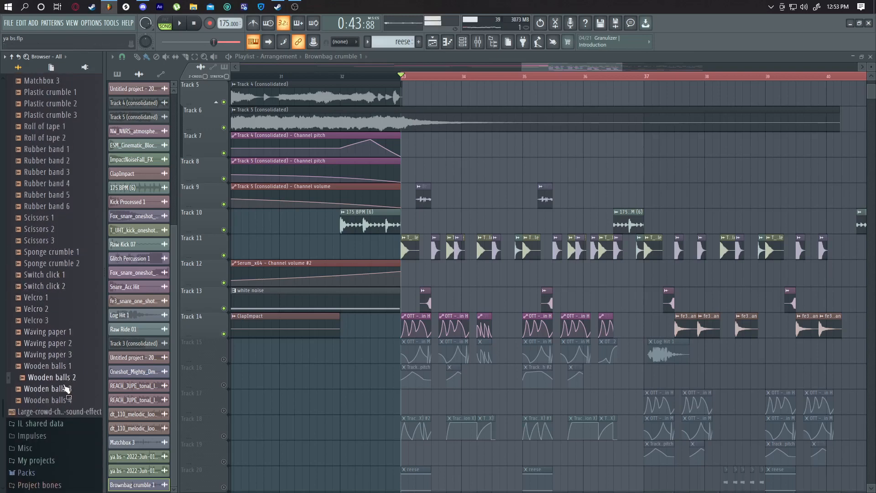
Add Wooden balls 1 to Track 8 at 33:01:00, shorten it to about four steps, and audition it in the drop
drag(57, 369, 443, 178)
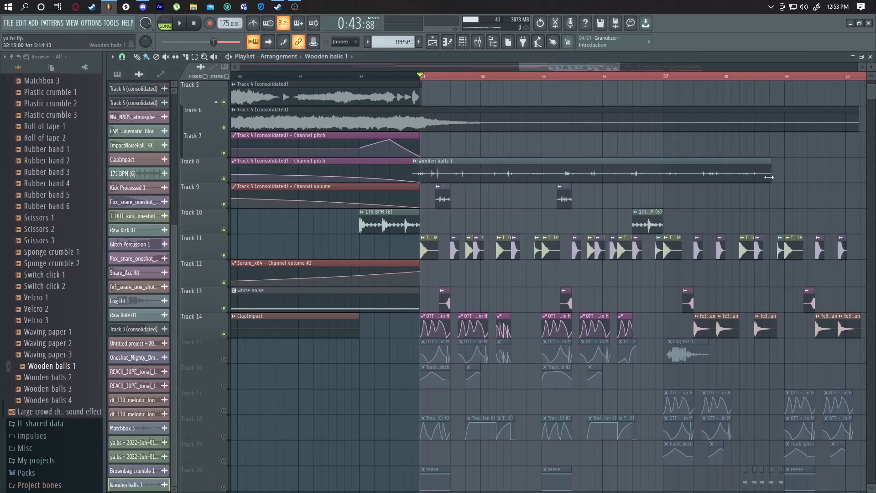
drag(769, 177, 427, 192)
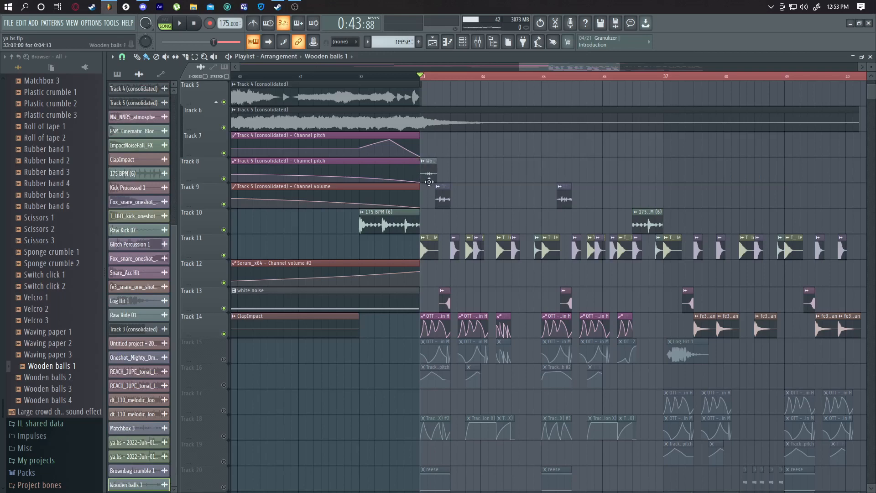
key(space)
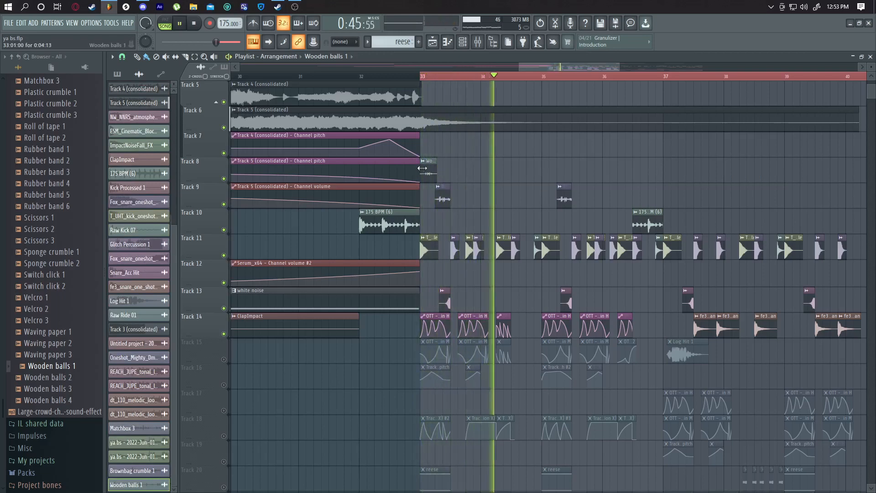
key(space)
Preview Waving paper 2 and Velcro 3, and add Velcro 3 to Track 10 at 34:05:00
click(87, 342)
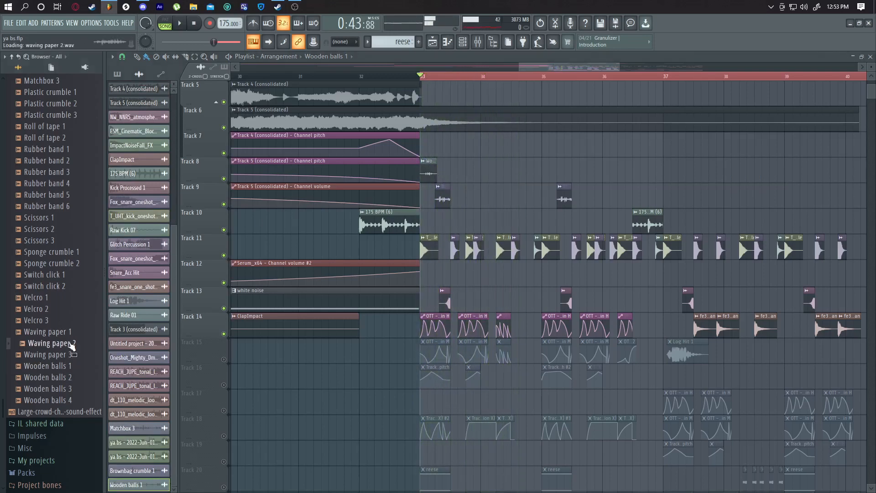
click(54, 321)
drag(51, 322, 517, 225)
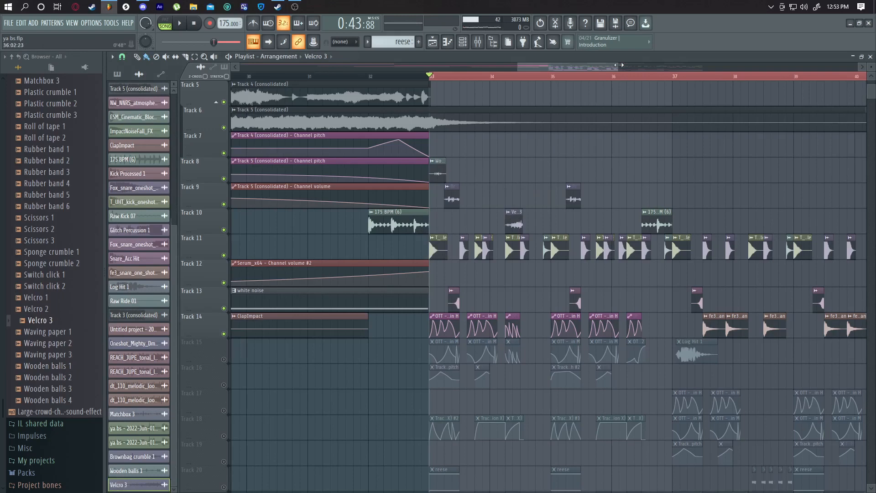
Trim the Velcro 3 clip to four steps and position it on Track 9 at 34:05:00, auditioning it with the drop
scroll(574, 70, up, 4)
drag(574, 70, 568, 72)
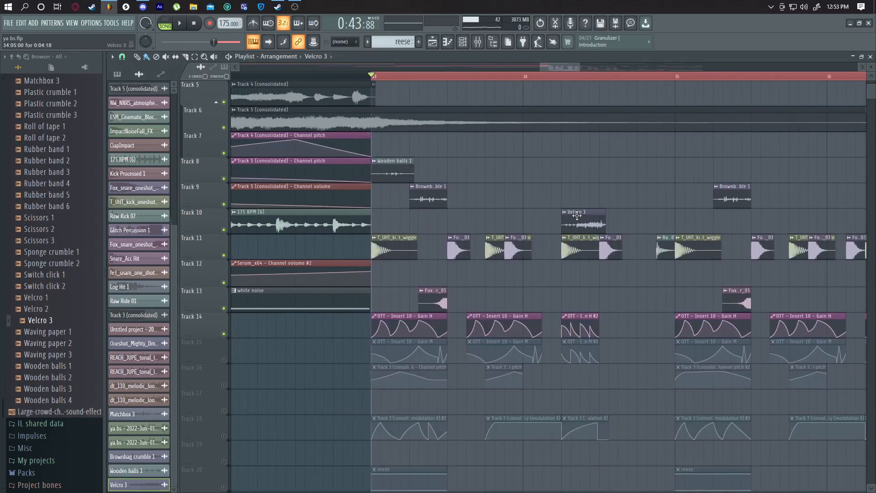
drag(573, 220, 525, 219)
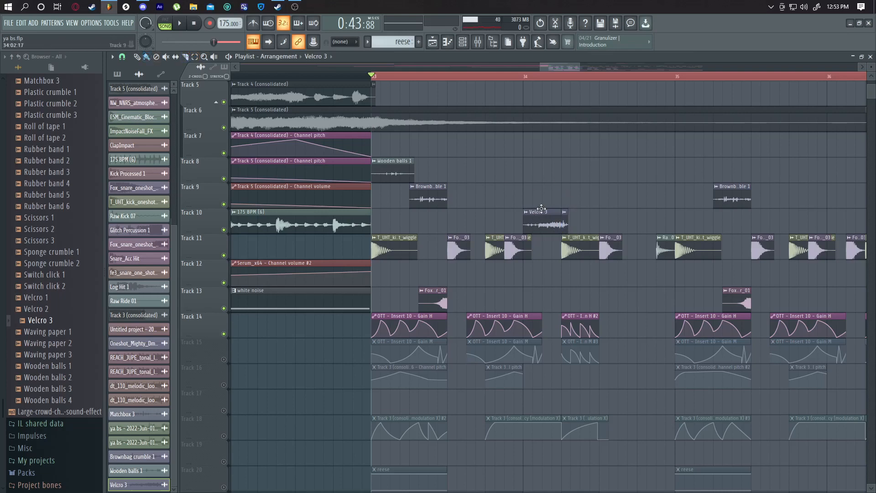
double_click(547, 224)
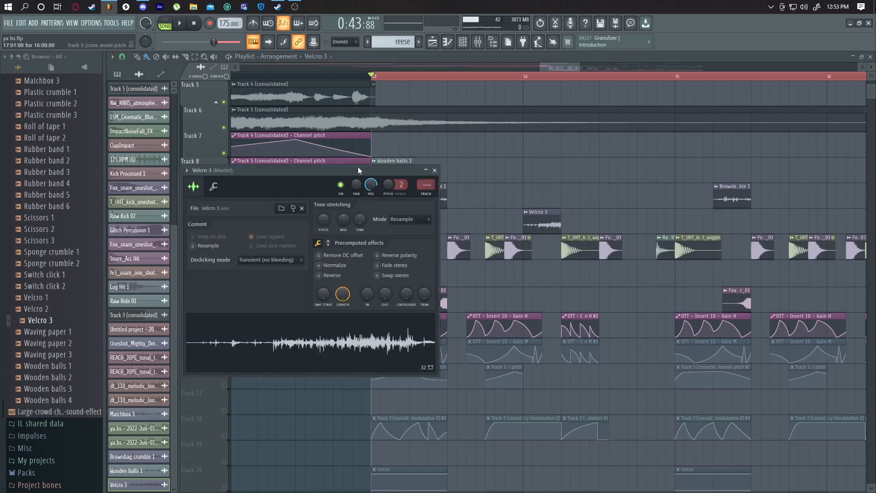
key(space)
click(434, 170)
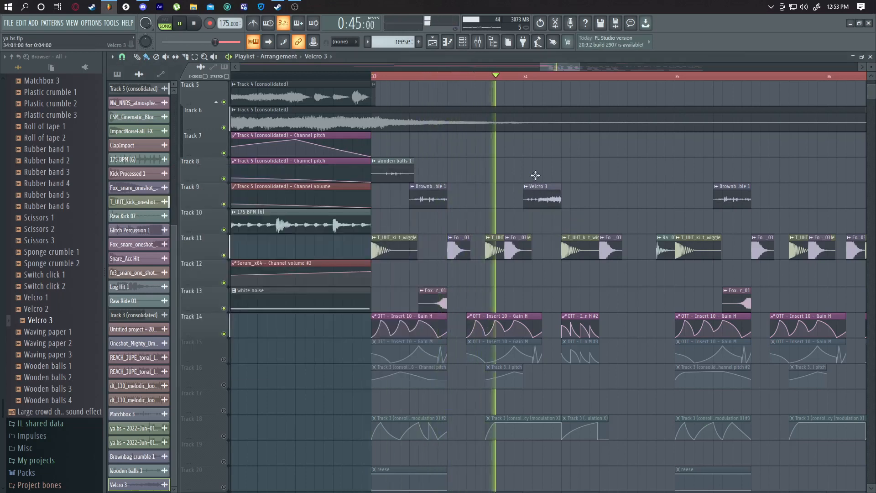
drag(553, 206, 592, 206)
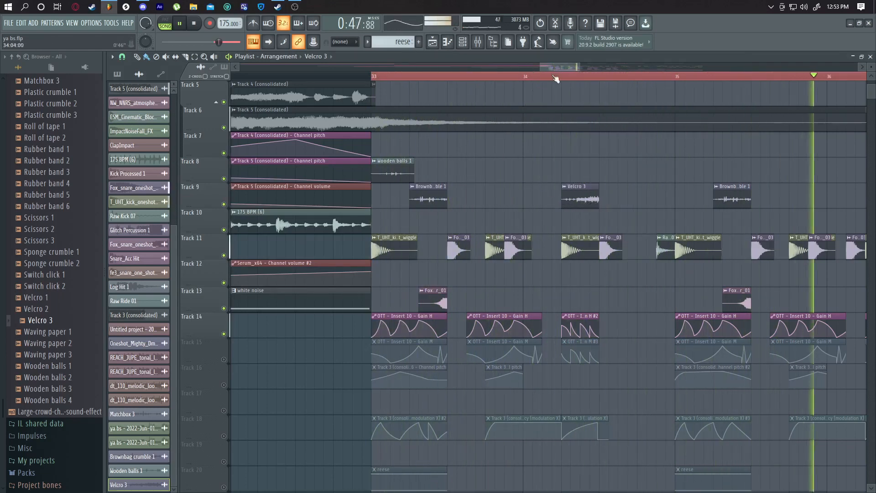
Preview Scissors 2 and Roll of tape 2, then place a four-step Roll of tape 2 clip on Track 8 at 34:13:00 and audition it
drag(579, 65, 629, 65)
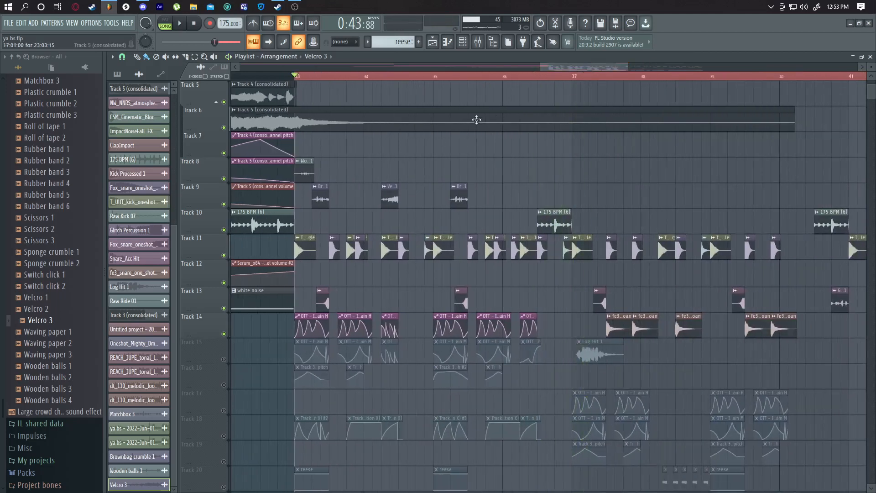
key(space)
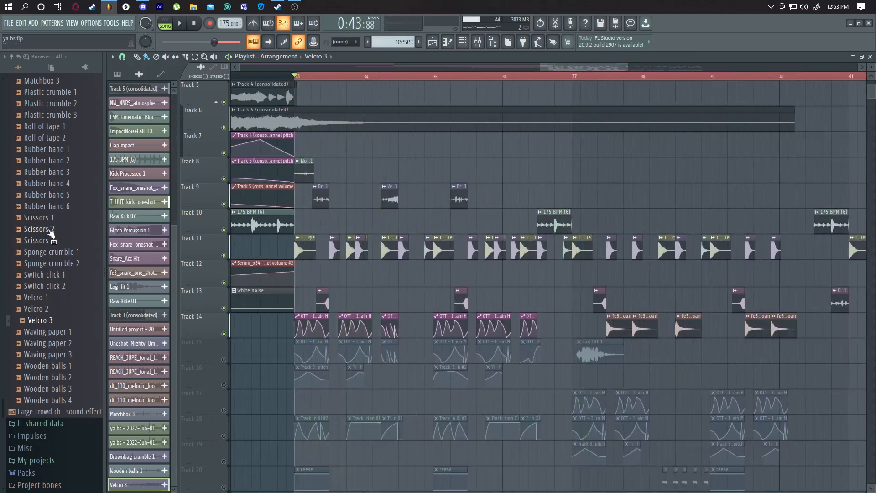
click(50, 230)
click(56, 138)
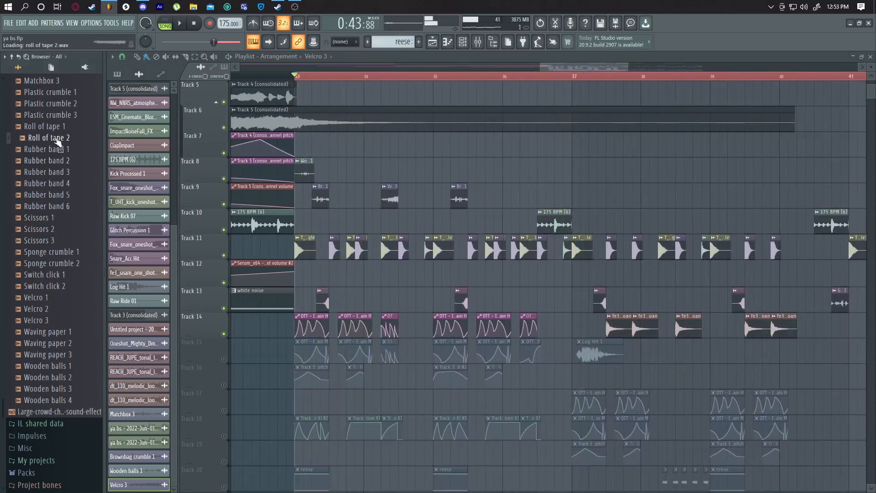
mouse_move(368, 175)
mouse_down()
mouse_move(422, 168)
mouse_move(426, 183)
mouse_move(366, 183)
mouse_up()
key(space)
drag(589, 178, 429, 178)
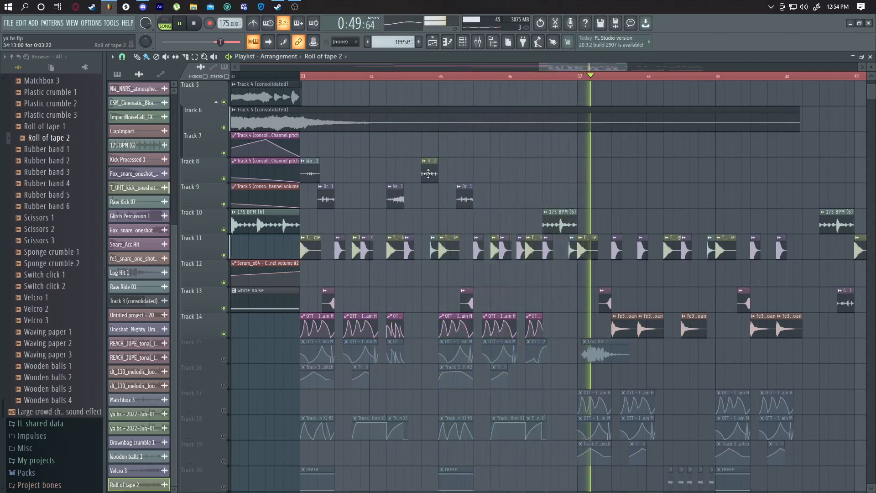
key(space)
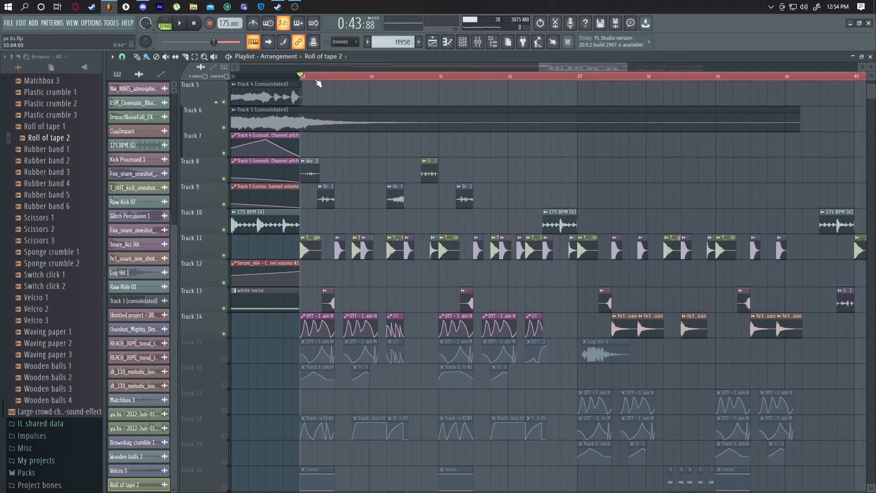
Audition the drop once more and delete all the short foley one-shots from Tracks 8 and 9
key(space)
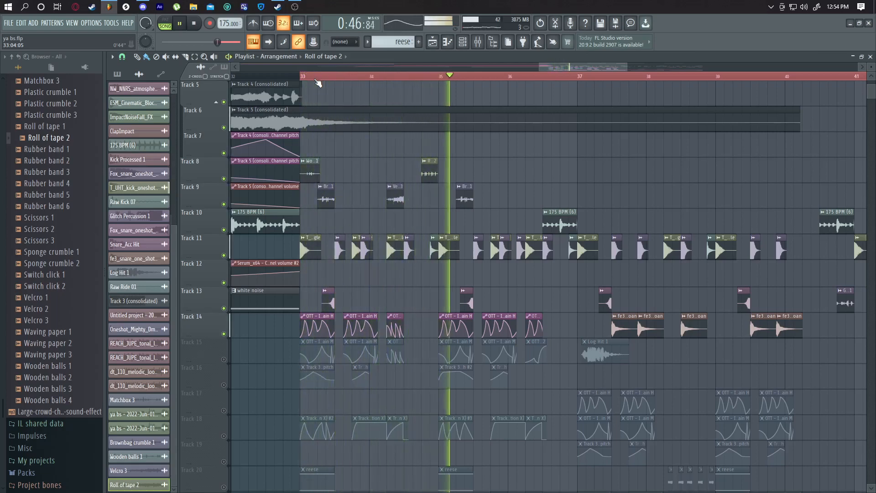
key(space)
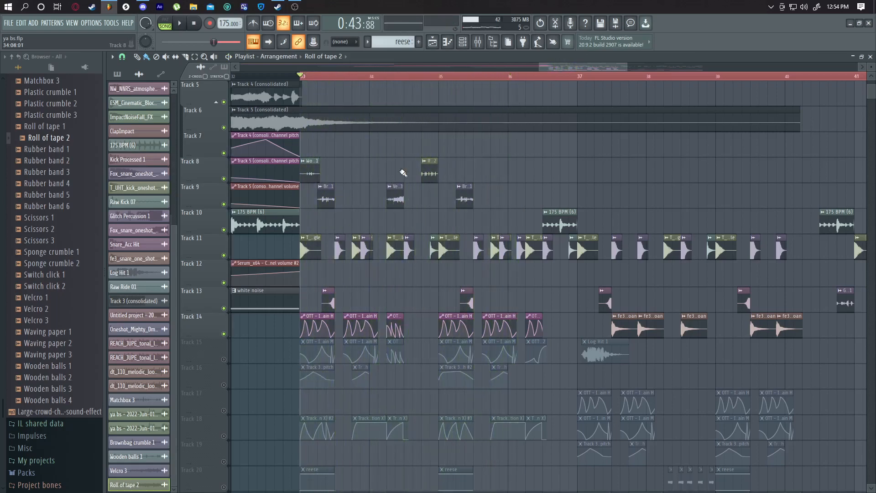
right_click(331, 197)
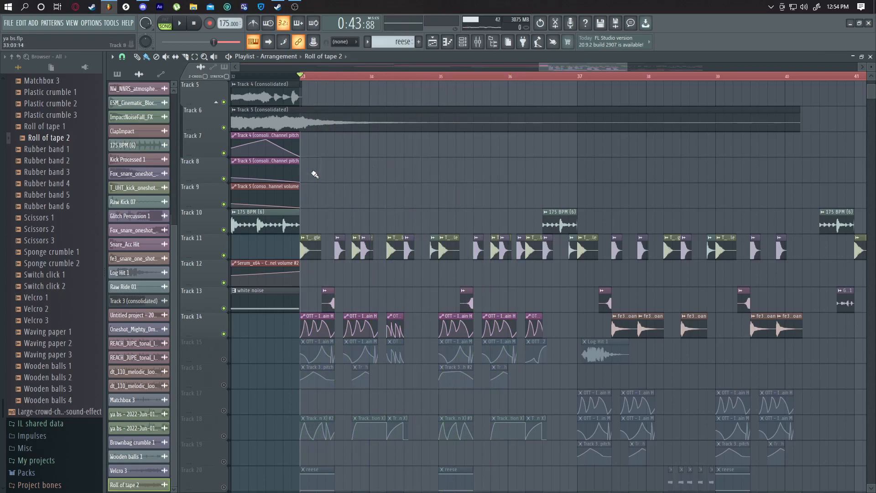
Add Brownbag crumble 1 to Track 8 at 33:01:00 and shorten the clip to two steps
scroll(50, 228, up, 10)
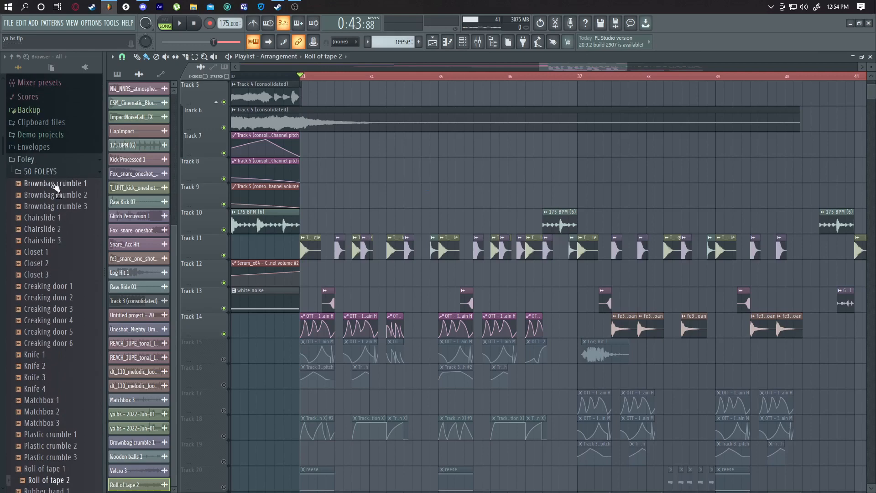
drag(64, 183, 327, 169)
drag(456, 170, 400, 180)
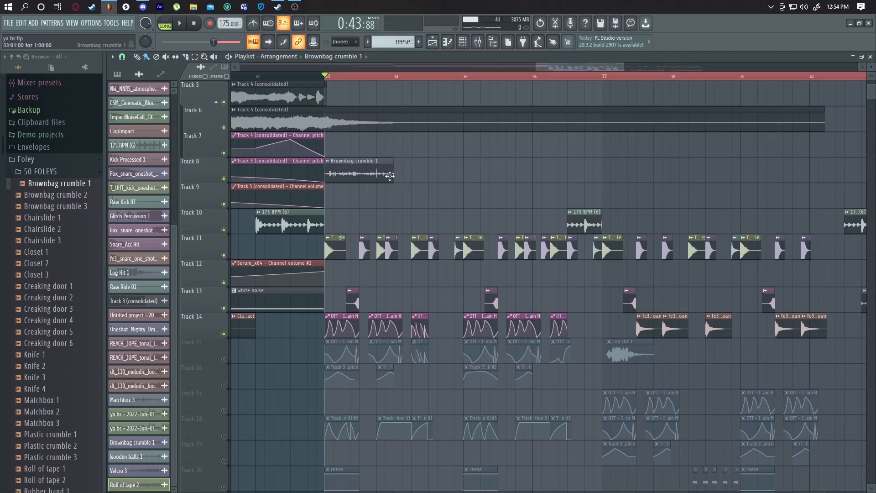
drag(382, 179, 322, 179)
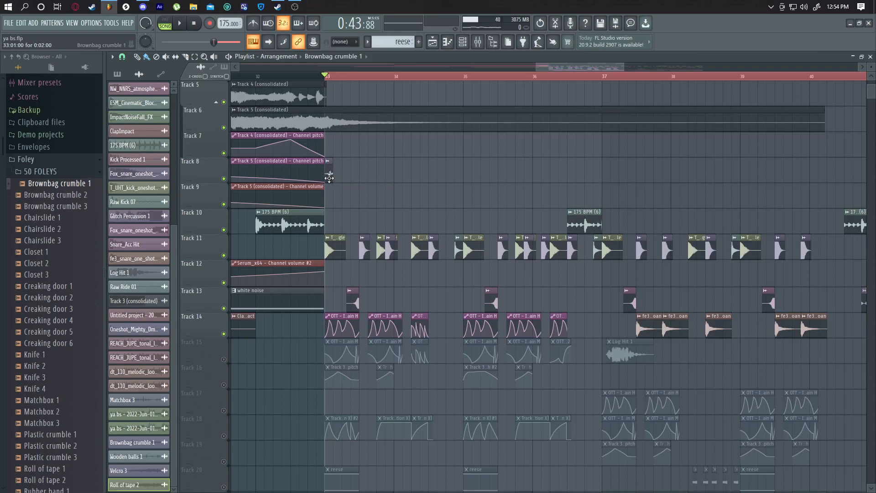
Repeat the two-step Brownbag crumble clip back to back on Track 8 from bar 33 to the middle of bar 36, auditioning the pattern
drag(346, 173, 597, 176)
key(space)
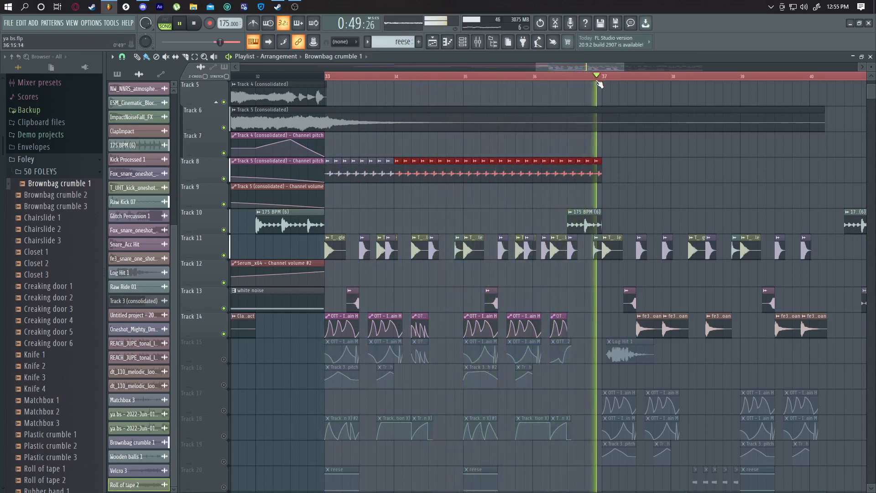
key(space)
key(space)
right_click(575, 171)
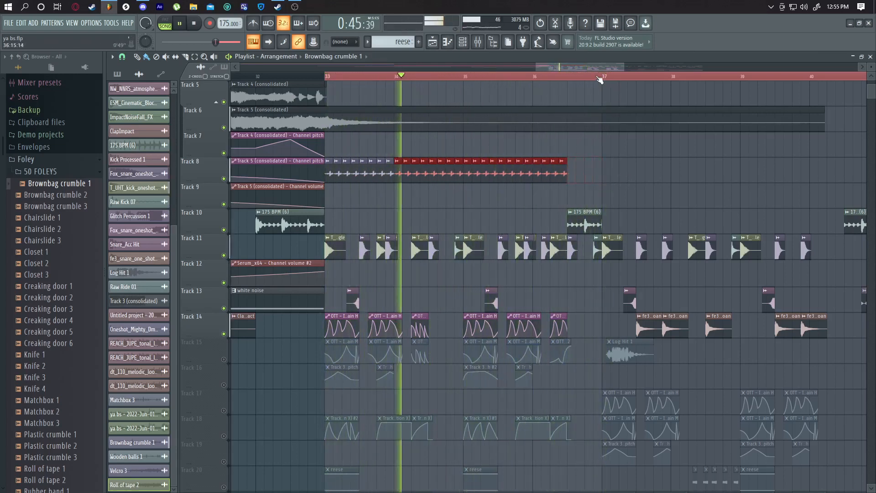
Set the playback selection to bars 33 through 36 and audition the repeated Brownbag crumble with the drums
click(599, 77)
key(ctrl+d)
drag(603, 81, 326, 106)
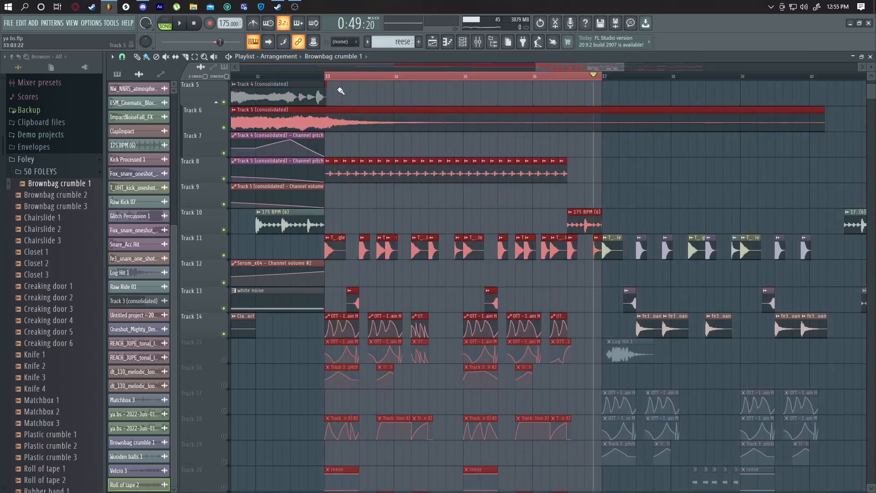
key(space)
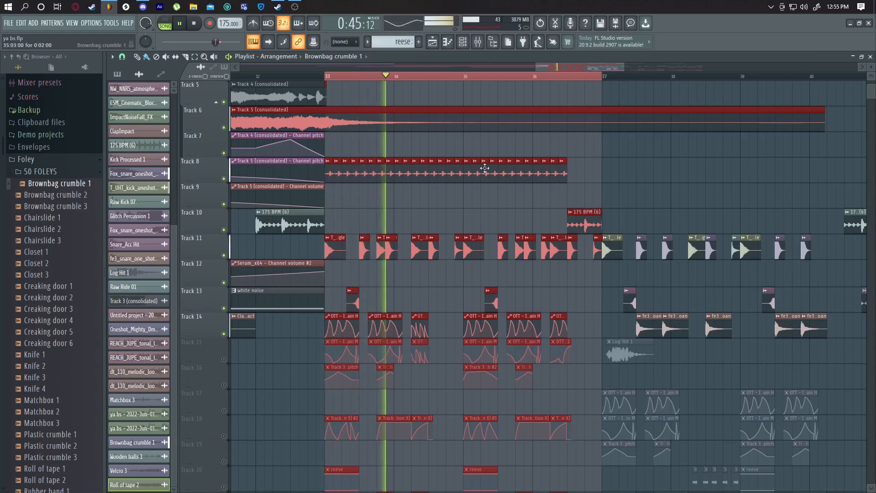
ctrl+click(529, 201)
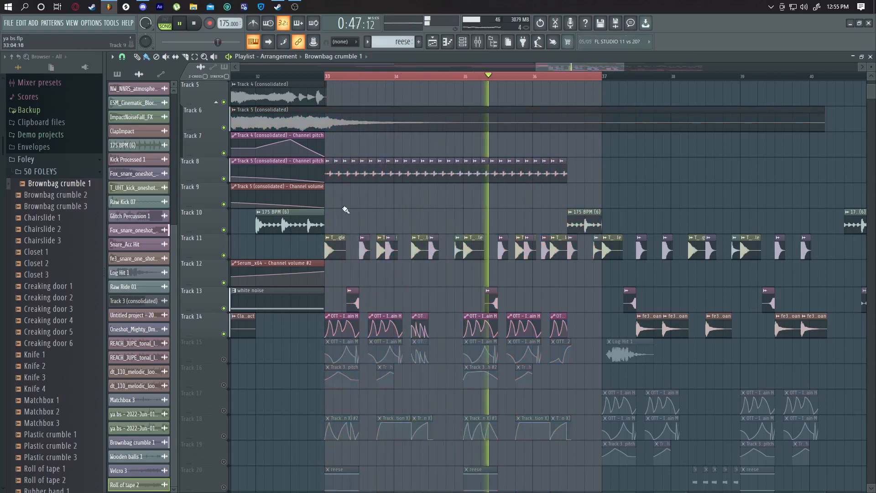
scroll(346, 209, down, 4)
scroll(351, 196, up, 6)
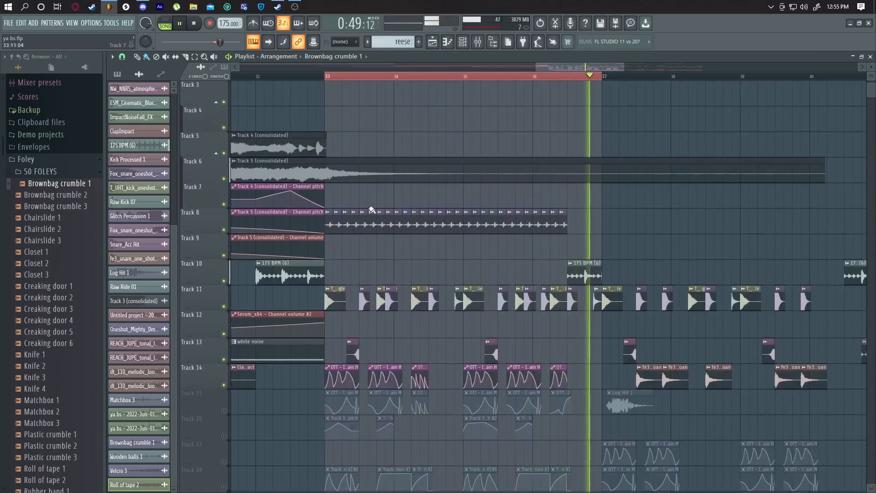
scroll(381, 214, down, 4)
scroll(383, 214, up, 3)
key(space)
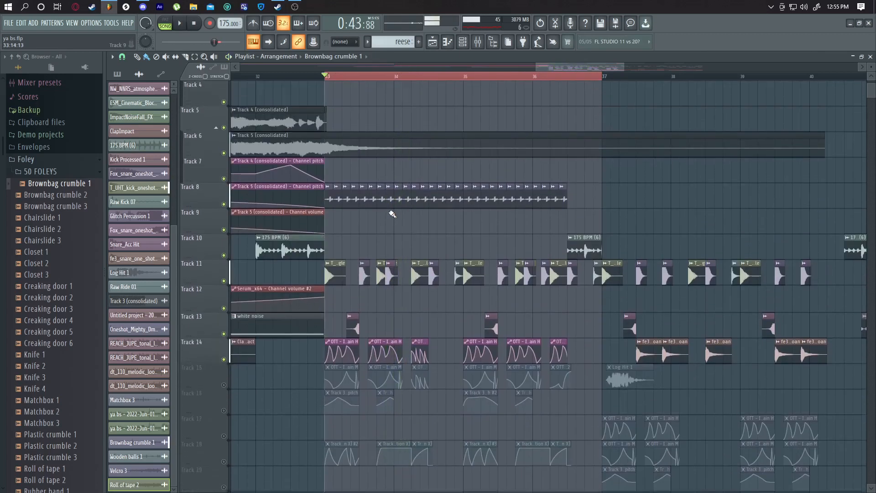
Route the Brownbag crumble 1 channel to mixer insert 17 and rename that insert Drum Foley
double_click(391, 194)
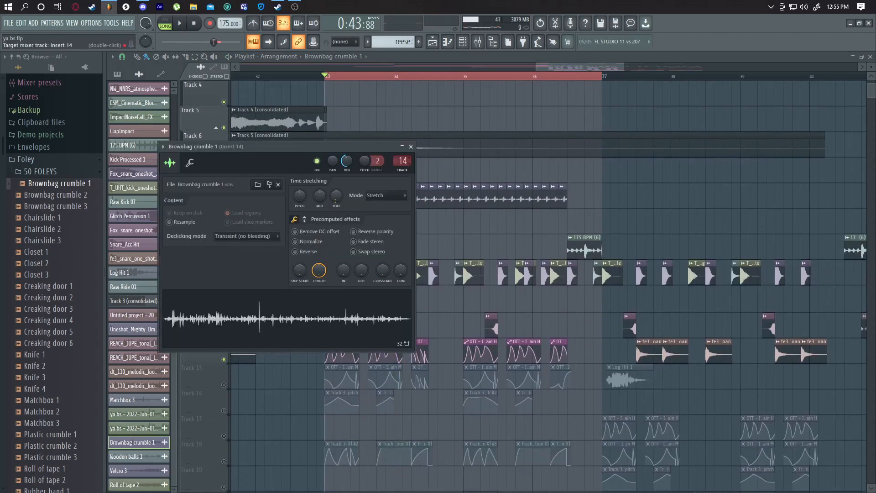
click(478, 42)
right_click(537, 30)
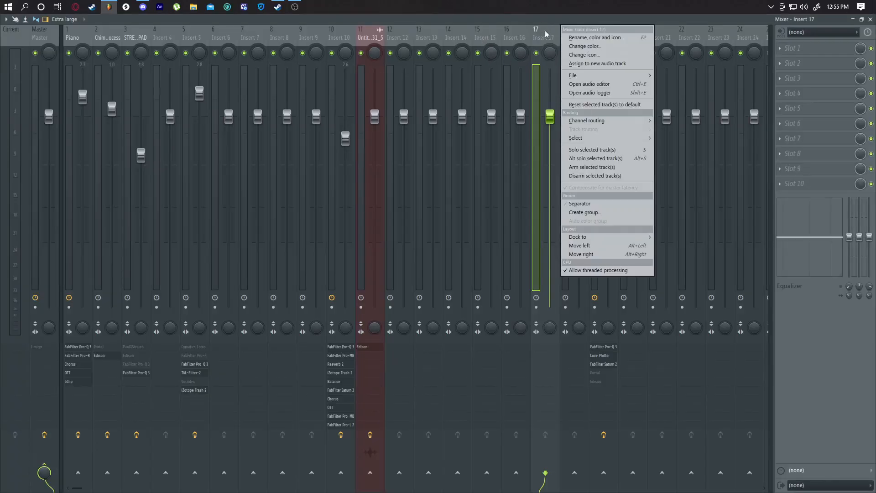
click(587, 40)
text(Dru)
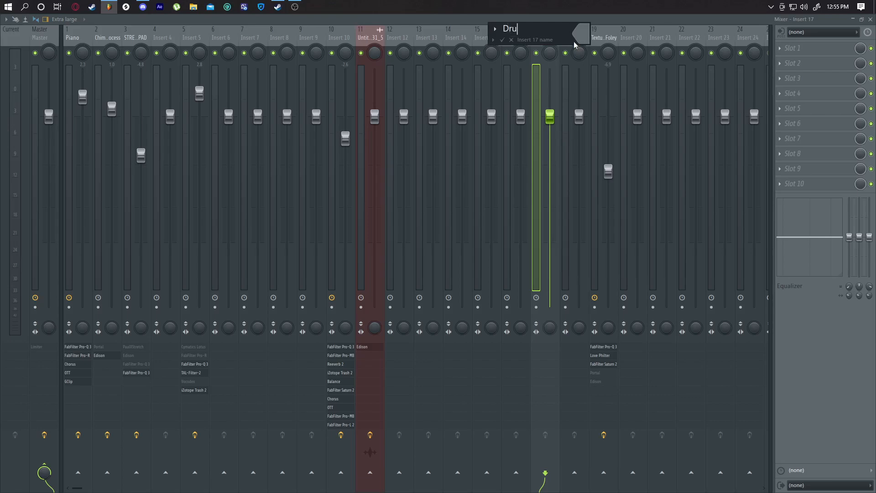
text(m Foley)
key(Return)
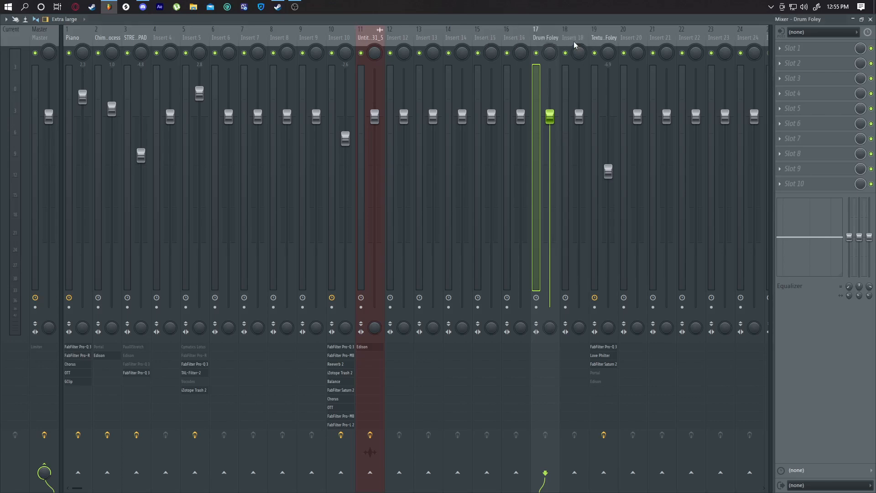
Load FabFilter Pro-Q 3 in the first effect slot of the Drum Foley insert and close the mixer
click(806, 49)
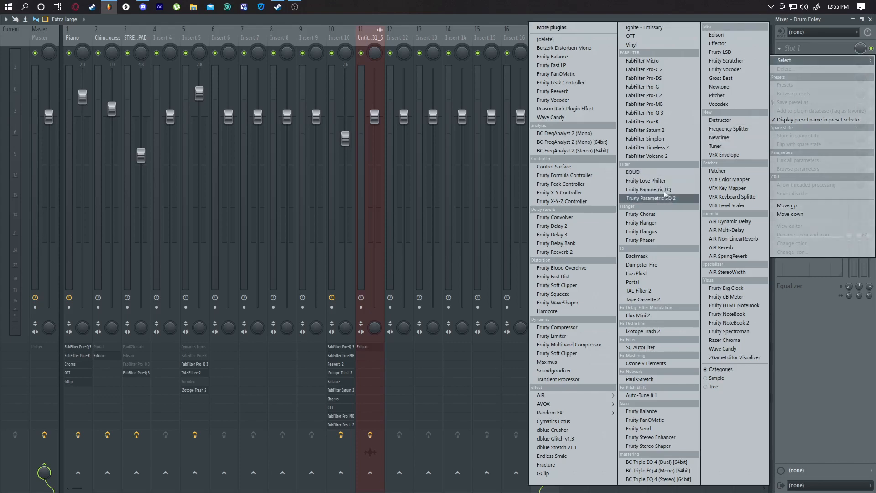
click(689, 114)
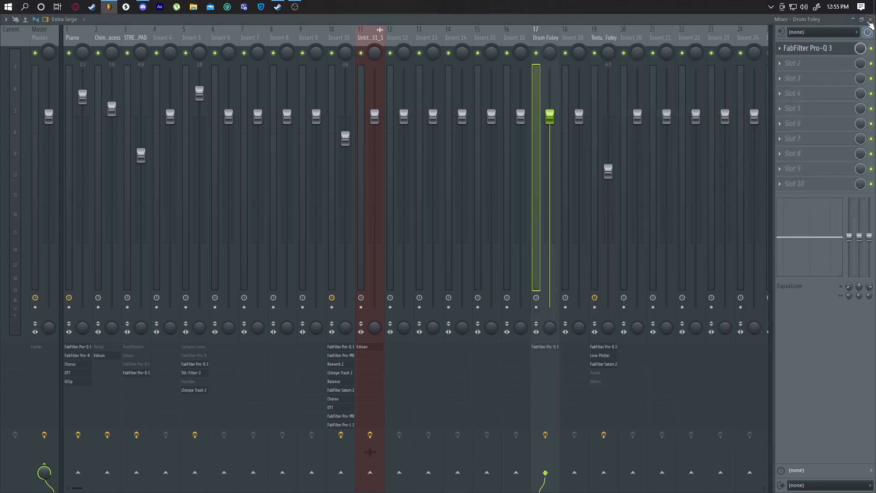
click(870, 20)
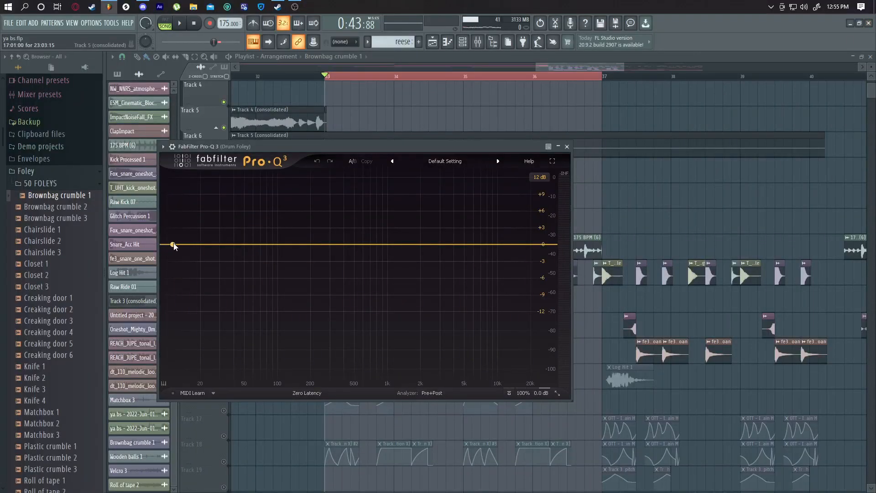
Create a 24 dB/oct low cut at about 122 Hz in the Drum Foley EQ while auditioning the loop
drag(174, 245, 253, 272)
click(191, 353)
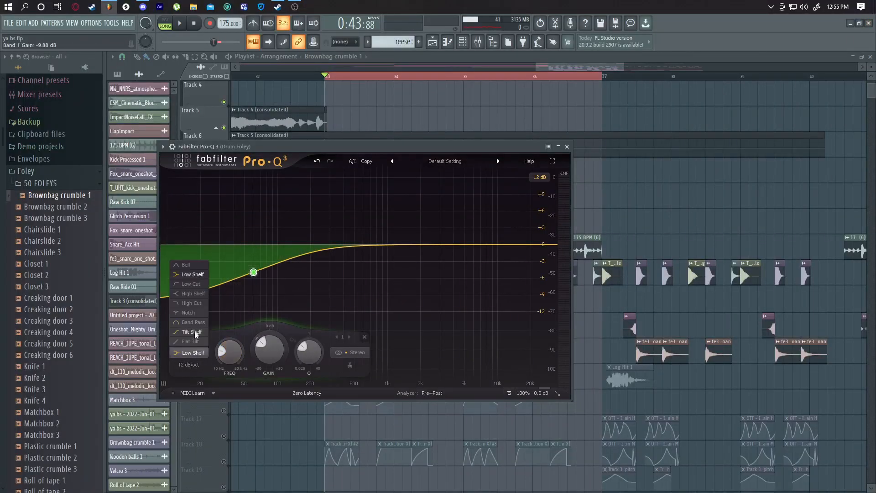
click(191, 284)
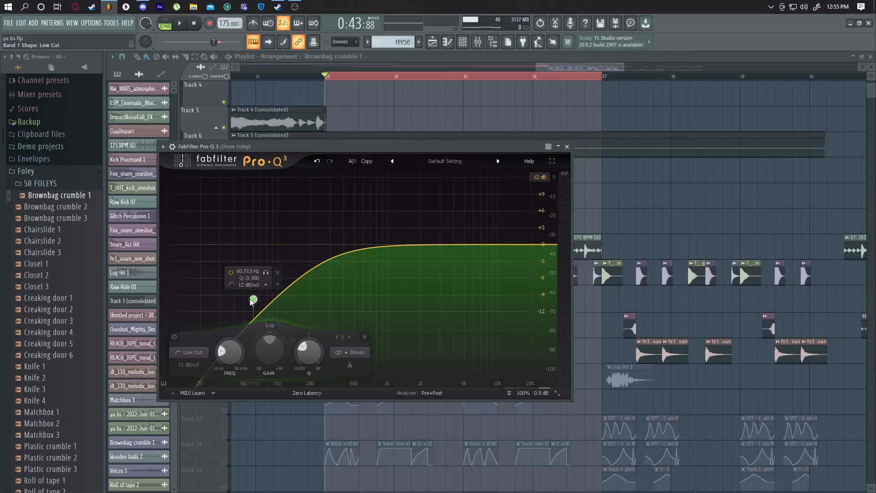
key(space)
drag(250, 299, 287, 300)
key(space)
key(space)
scroll(253, 303, up, 2)
scroll(253, 303, down, 4)
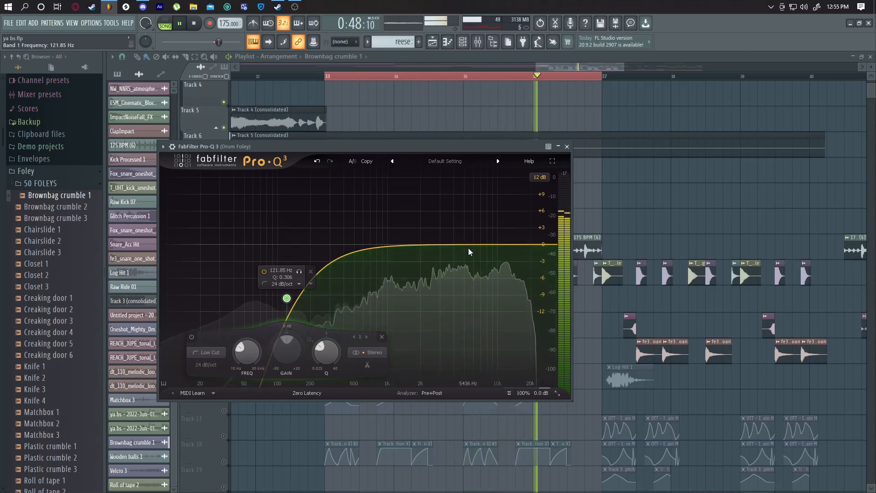
Add a bell cut of about -5.8 dB near 7300 Hz and narrow it to a Q of about 4.7
drag(477, 248, 483, 280)
key(space)
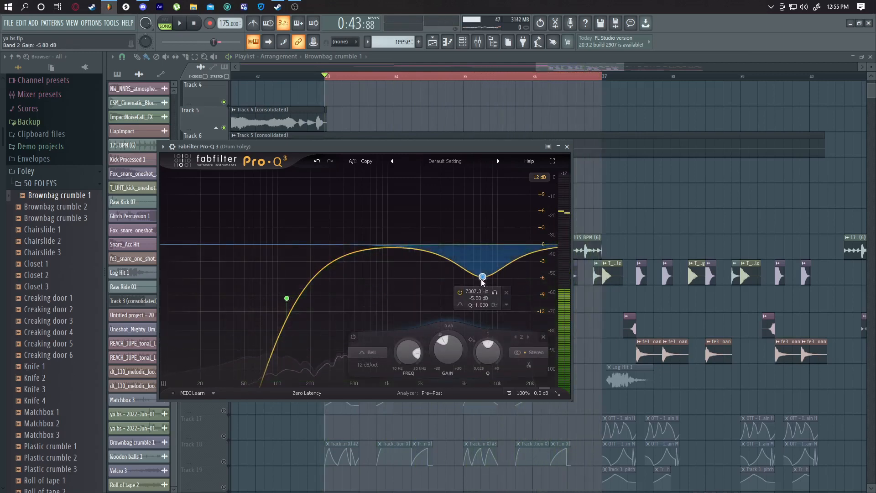
scroll(482, 280, down, 5)
scroll(482, 279, up, 8)
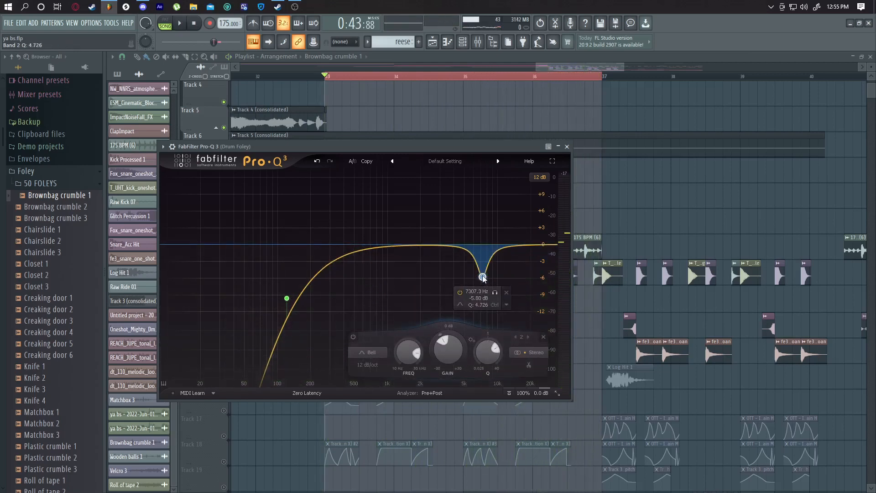
Sweep the bell band's frequency during playback, deepen its cut to about -12 dB and leave it at 862.56 Hz
key(space)
drag(413, 353, 434, 330)
key(space)
drag(434, 277, 423, 317)
key(space)
mouse_move(383, 351)
mouse_down()
mouse_move(384, 365)
mouse_move(398, 326)
mouse_move(398, 379)
mouse_move(397, 324)
mouse_move(396, 384)
mouse_move(395, 336)
mouse_move(393, 361)
mouse_up()
key(space)
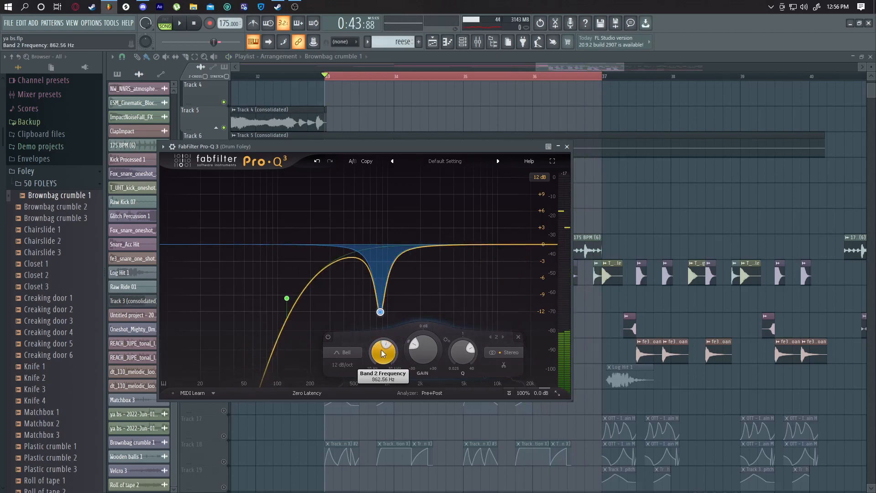
Create an automation clip for the last-tweaked Band 2 Frequency and move it to Track 7 at bar 33
click(110, 22)
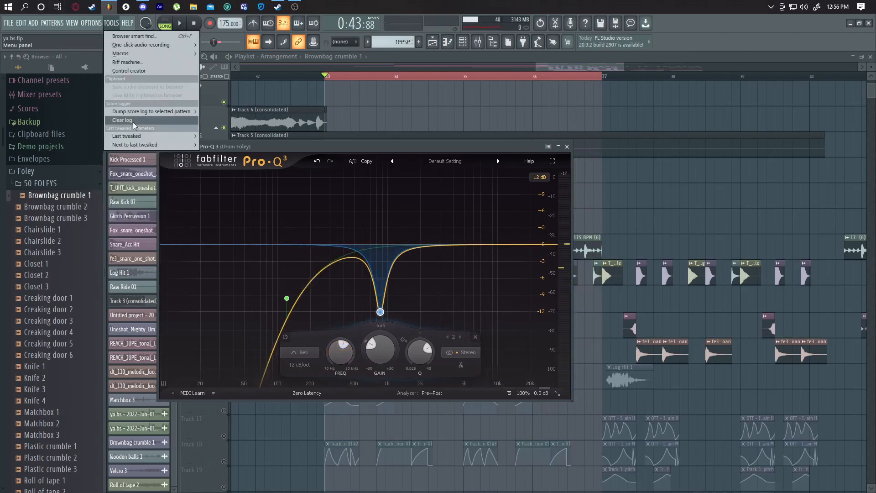
mouse_move(137, 136)
click(233, 190)
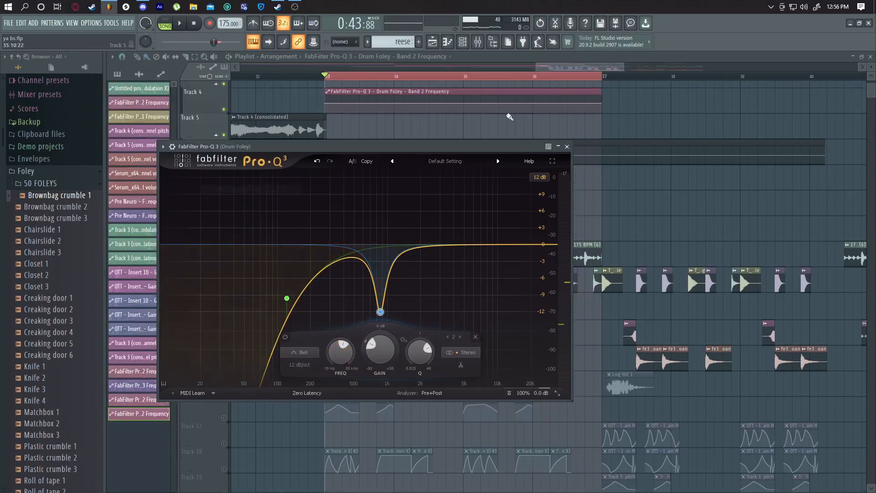
drag(478, 93, 450, 163)
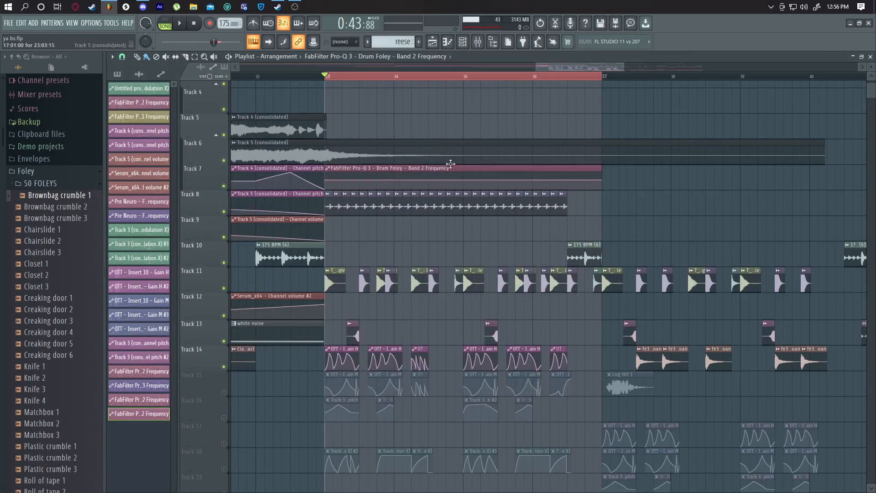
Shape the Band 2 Frequency clip on Track 7 into a repeating zigzag, trim it to the foley loop's end and audition it
right_click(334, 175)
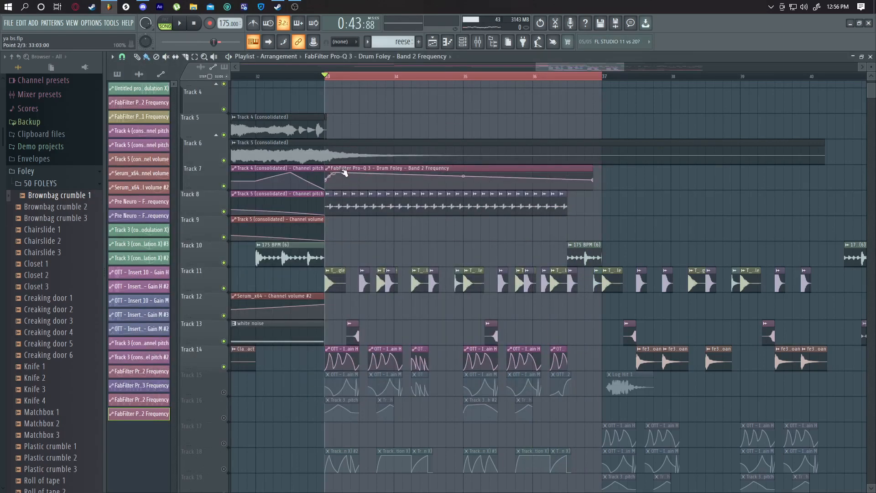
right_click(368, 177)
right_click(385, 181)
right_click(418, 182)
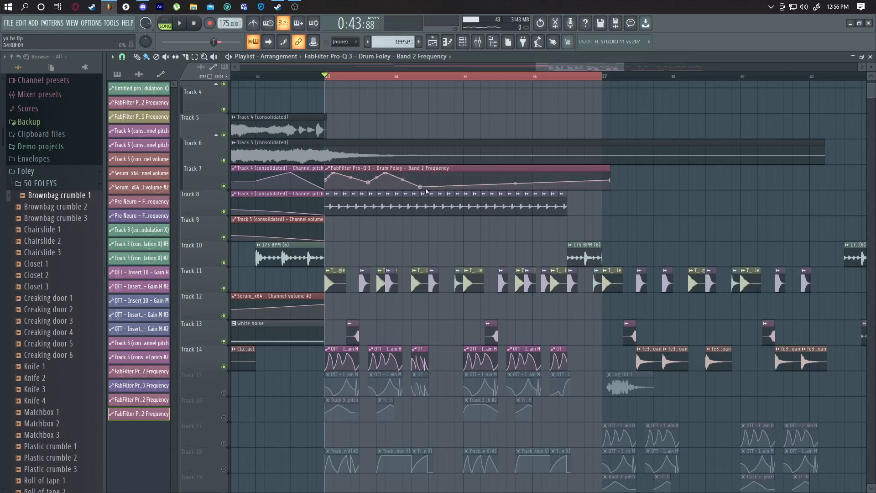
right_click(446, 176)
right_click(473, 175)
right_click(506, 173)
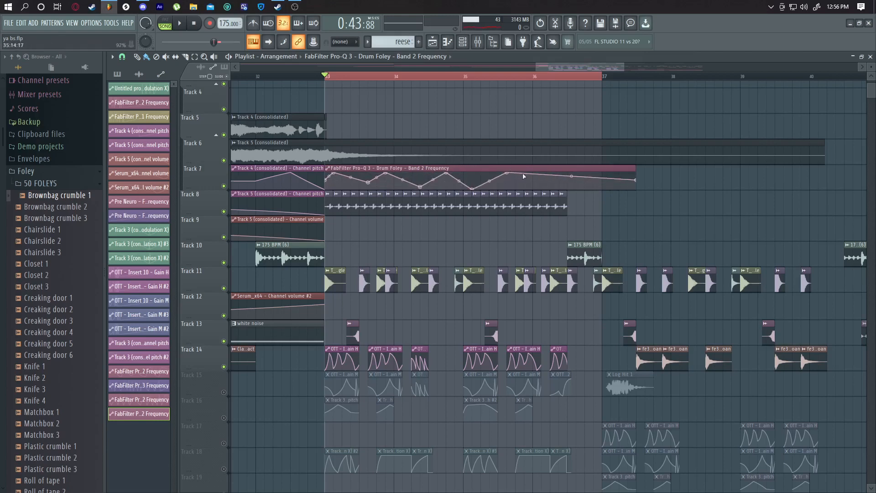
right_click(524, 188)
right_click(542, 172)
right_click(567, 188)
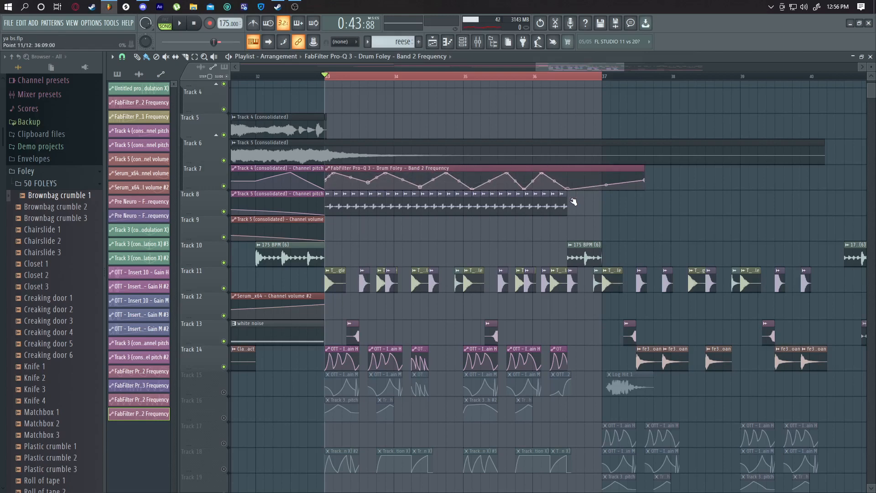
drag(644, 169, 568, 168)
key(space)
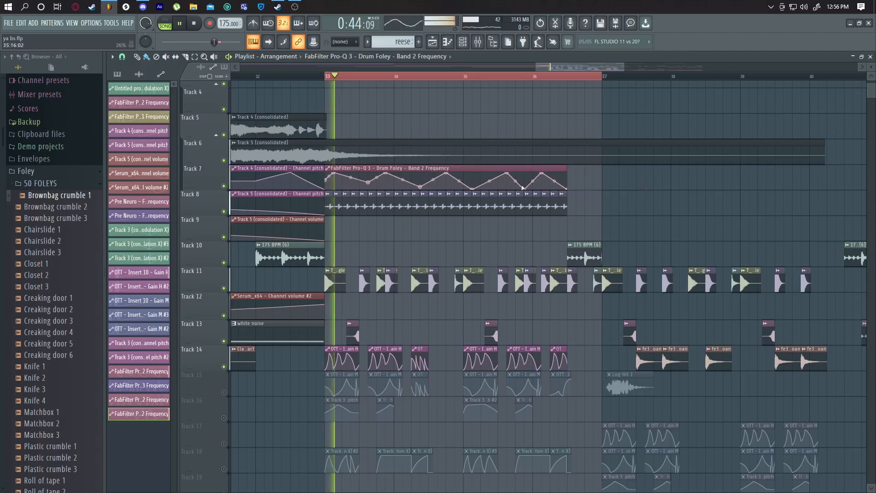
Add a third bell band boosted about 5.3 dB in the Drum Foley EQ and set its frequency to about 1588 Hz
click(478, 42)
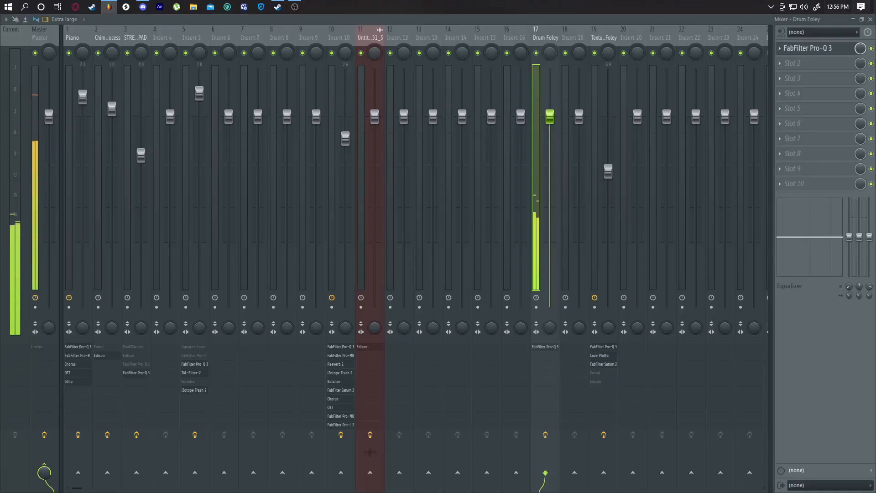
click(870, 19)
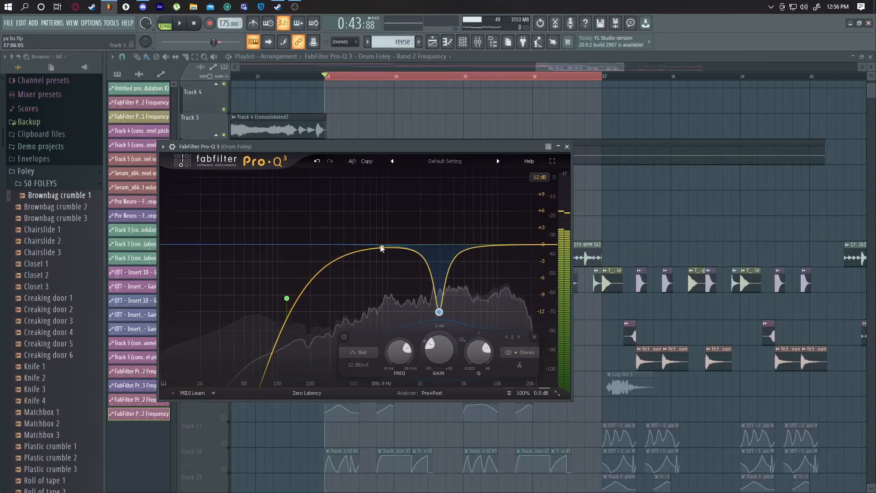
drag(379, 249, 382, 216)
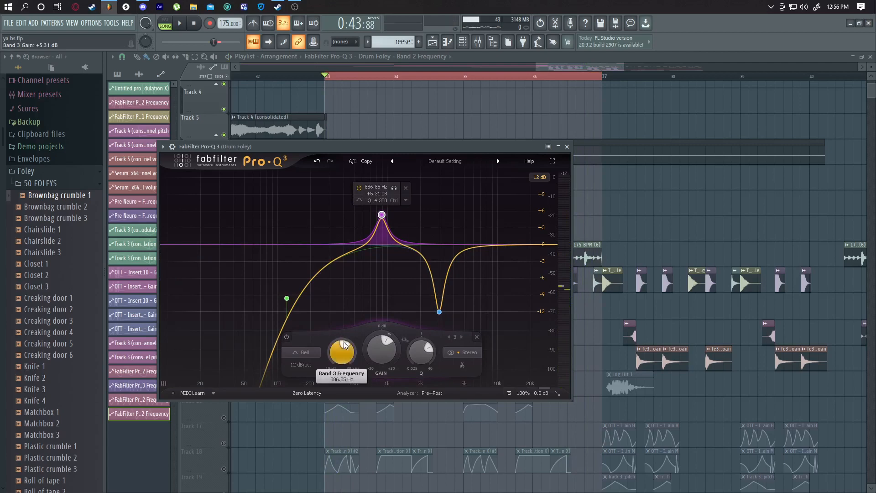
drag(344, 344, 402, 329)
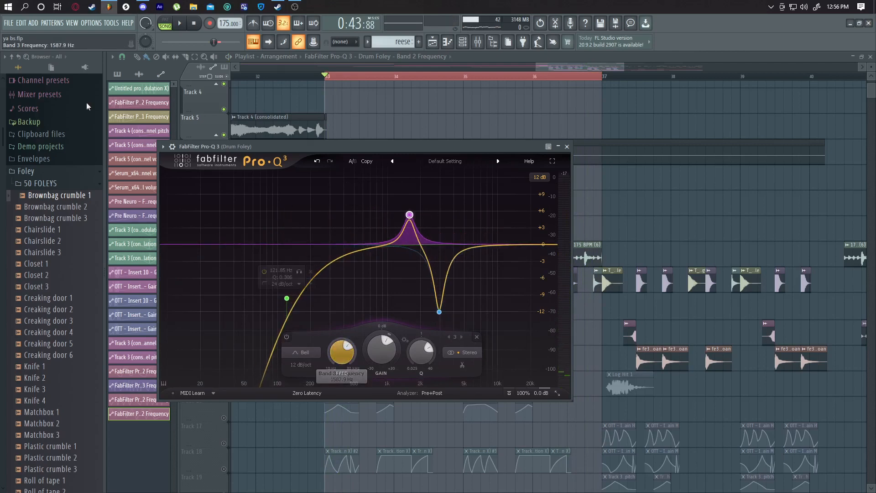
Create an automation clip for the last-tweaked Band 3 Frequency and move it to Track 9 at bar 33
click(112, 23)
mouse_move(160, 136)
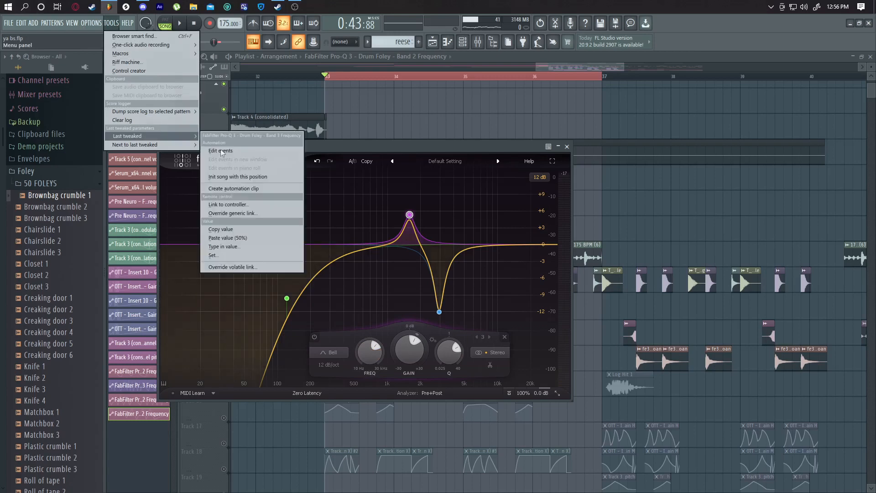
click(250, 189)
click(498, 91)
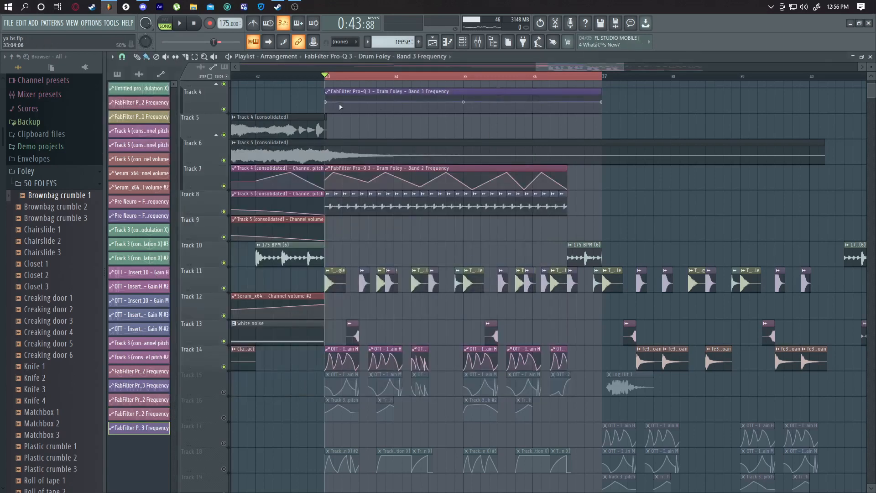
drag(352, 124, 354, 220)
Shape the Band 3 Frequency clip into a tight zigzag, restoring it after a slip, trim it to the foley loop's end and audition it
right_click(352, 232)
right_click(360, 232)
right_click(370, 233)
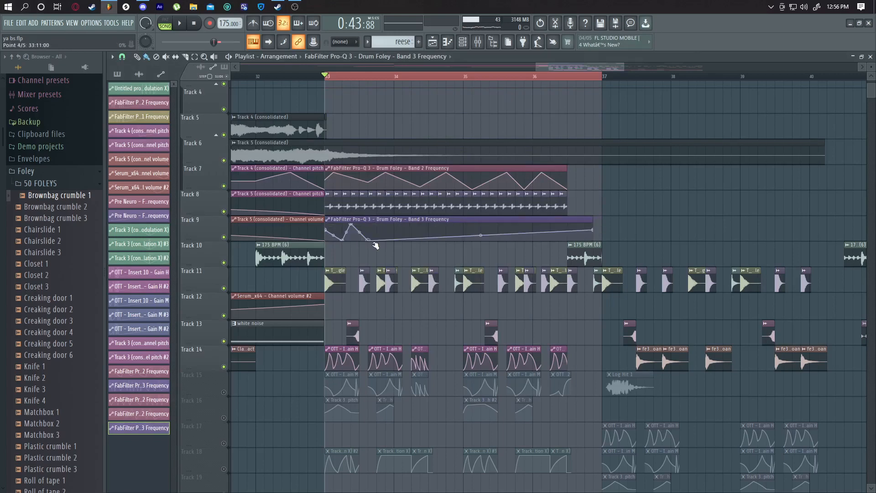
right_click(388, 234)
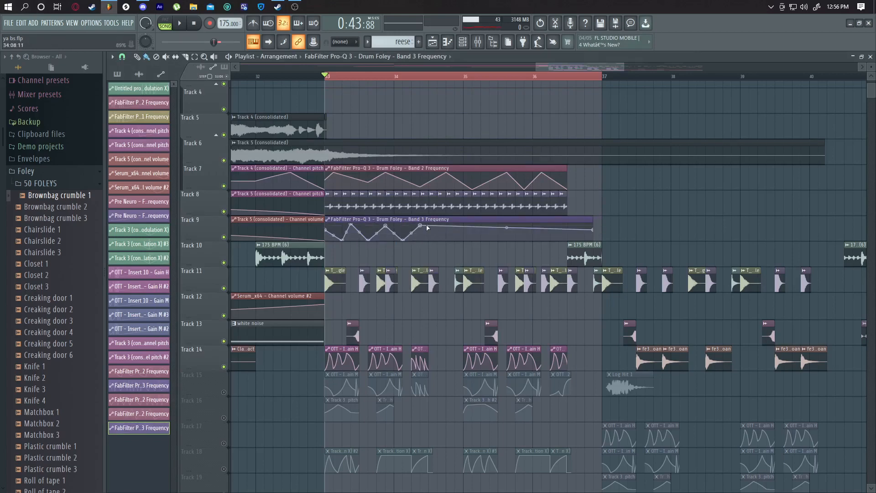
right_click(459, 233)
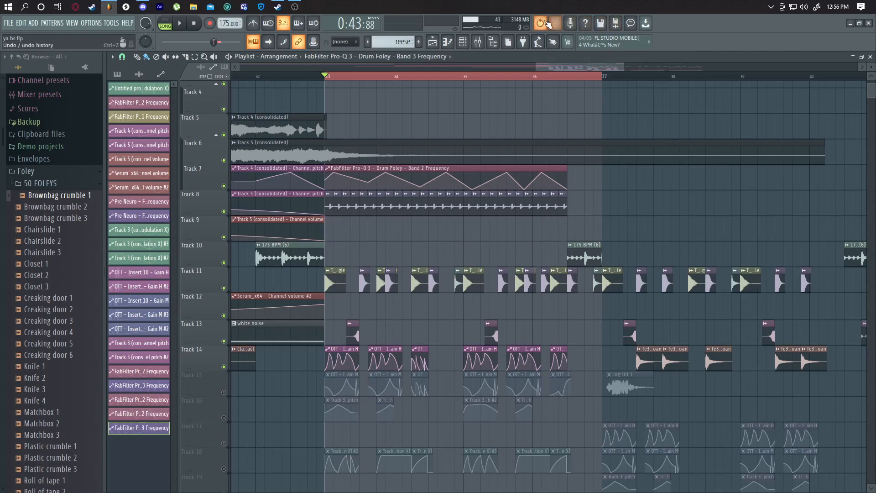
key(ctrl+z)
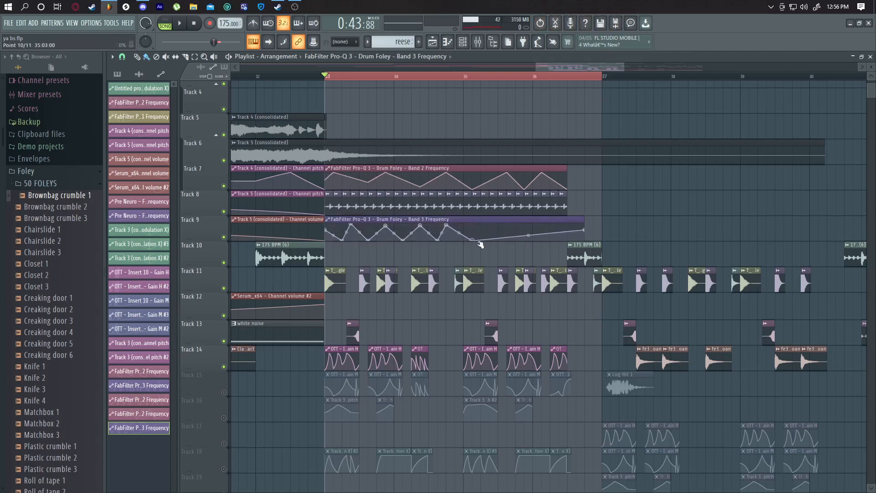
right_click(524, 242)
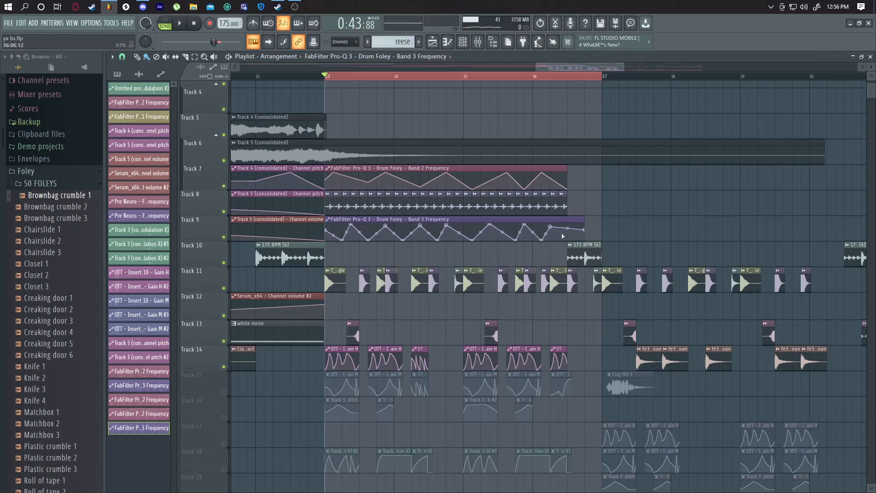
key(space)
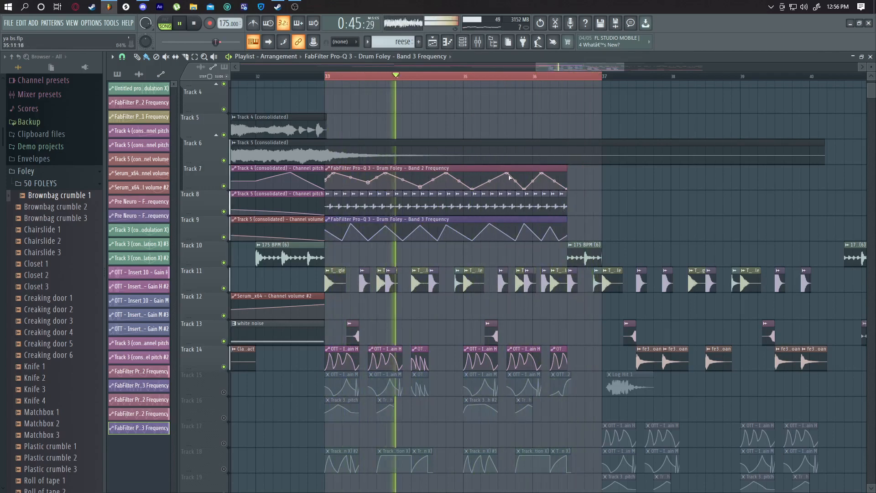
Load Fruity Love Philter into slot 2 of the Drum Foley insert
click(474, 41)
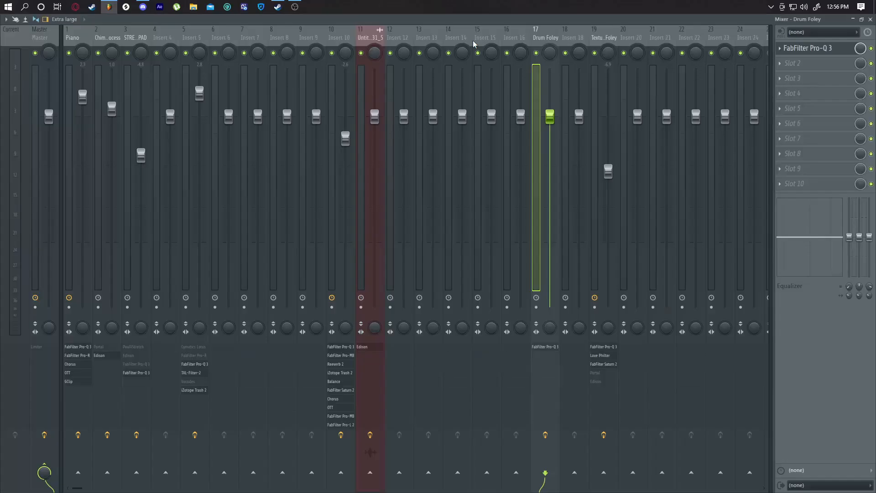
click(794, 65)
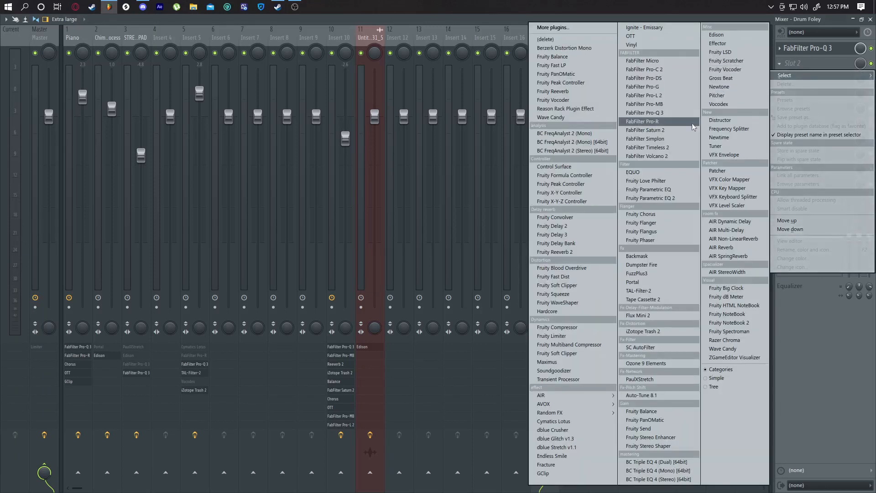
click(657, 182)
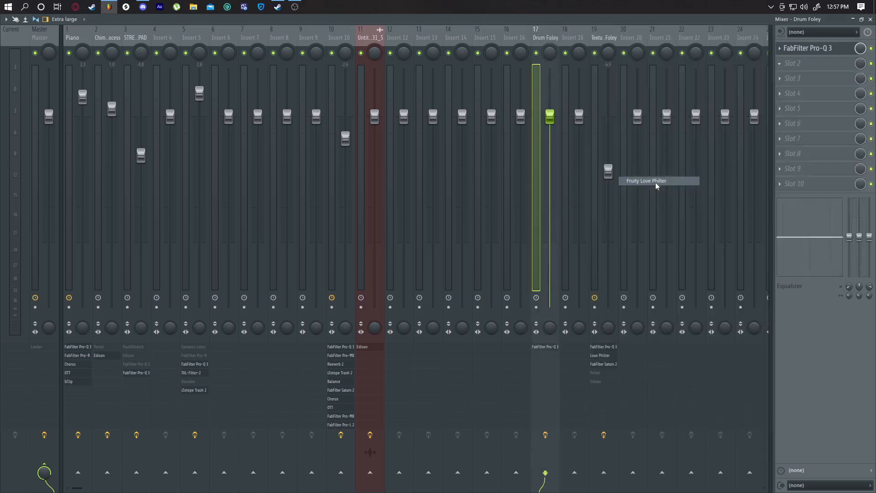
click(871, 20)
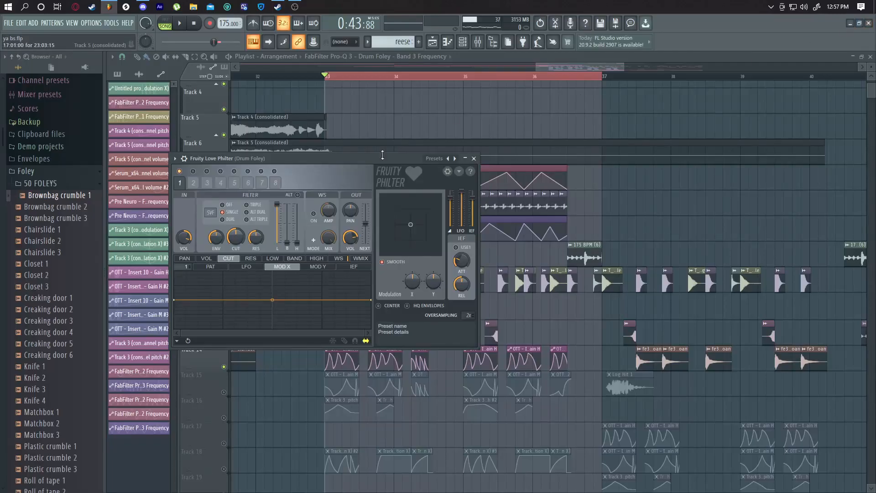
Choose the Step pyramid lowpass preset for Fruity Love Philter and audition the loop
right_click(454, 158)
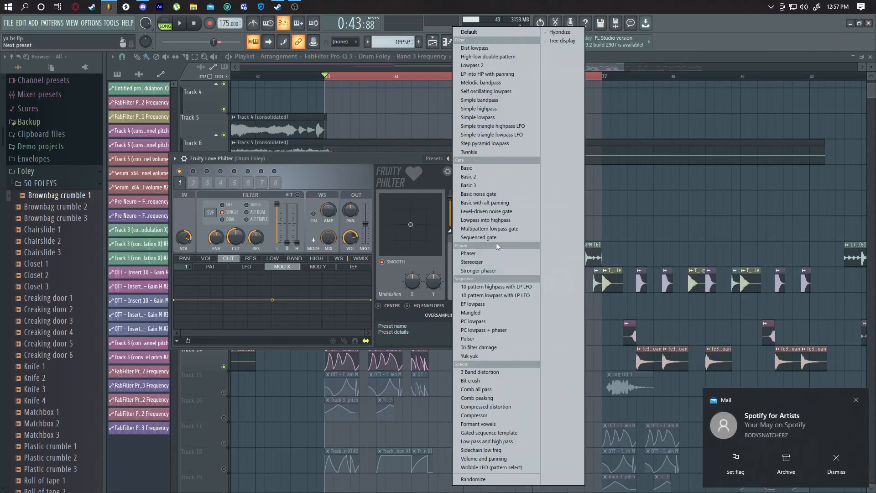
click(859, 402)
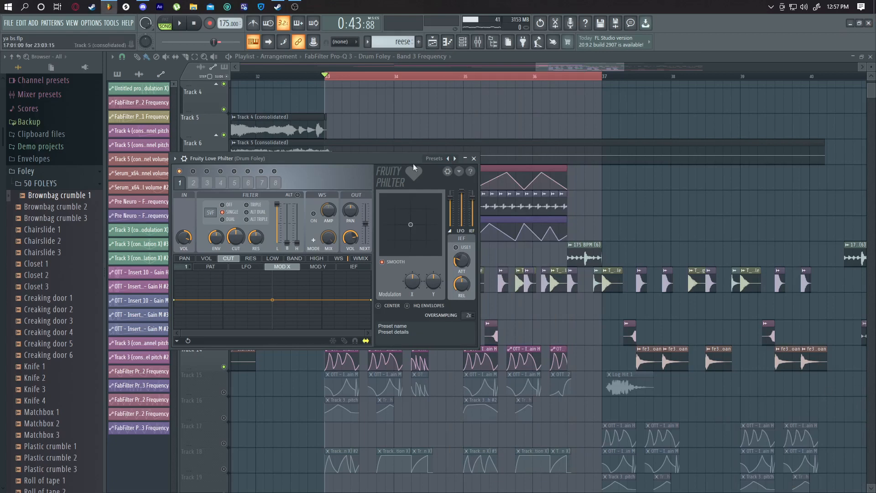
right_click(448, 159)
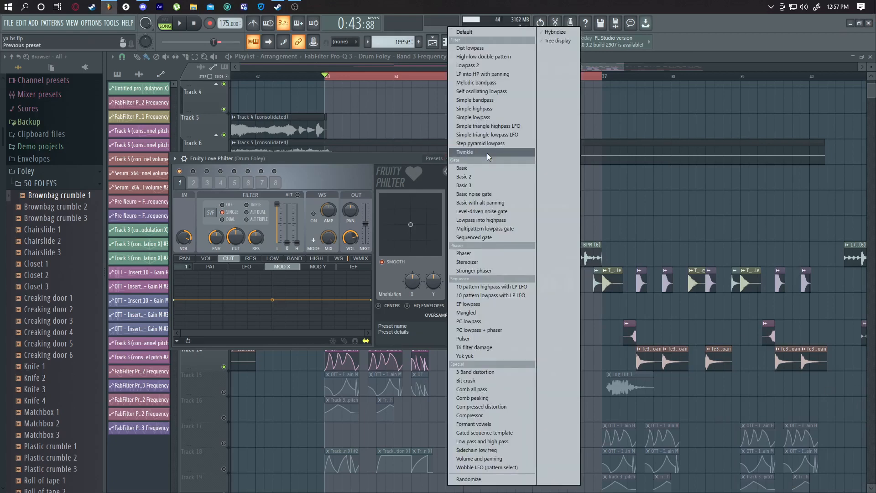
click(485, 142)
click(546, 68)
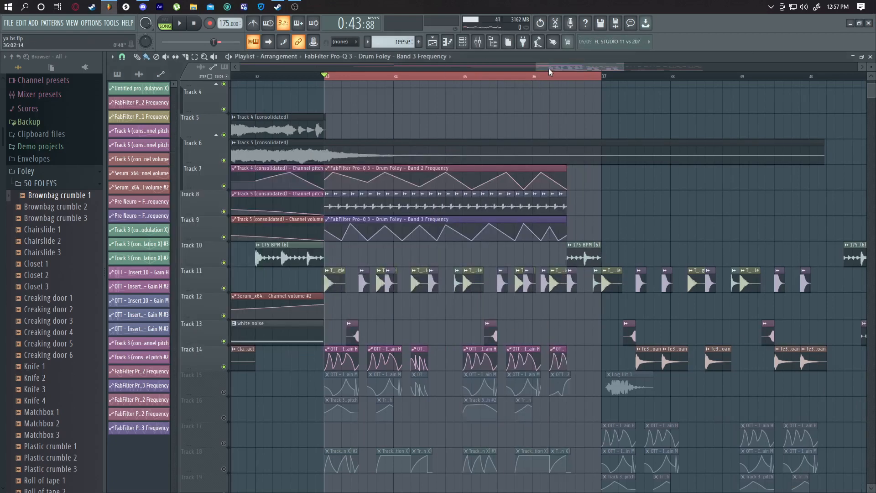
key(space)
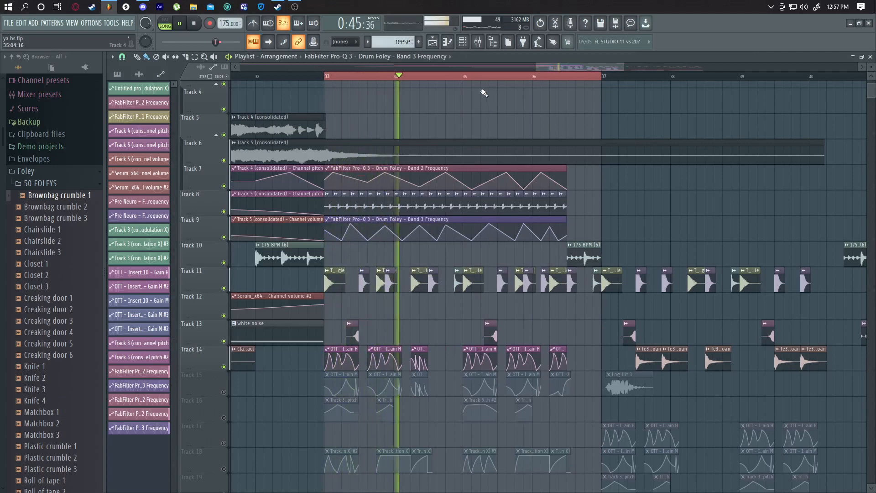
key(space)
Load Flux Mini 2 into slot 3 of the Drum Foley insert
click(485, 50)
click(793, 84)
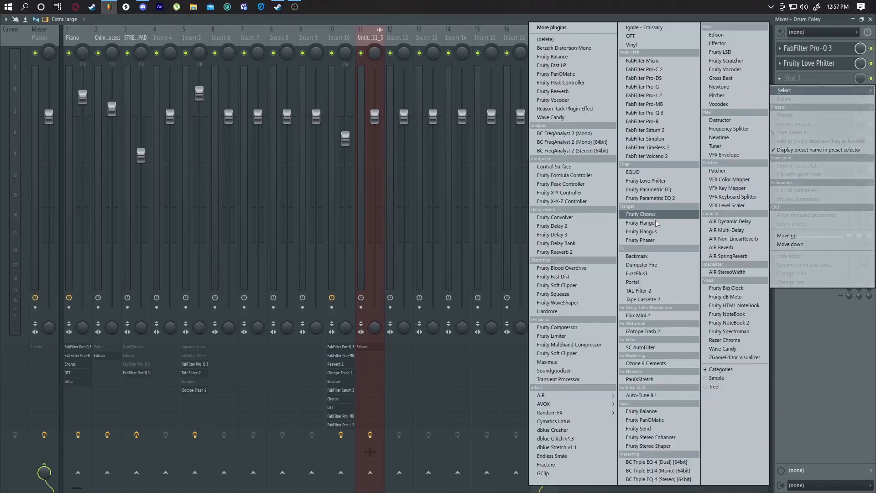
click(661, 315)
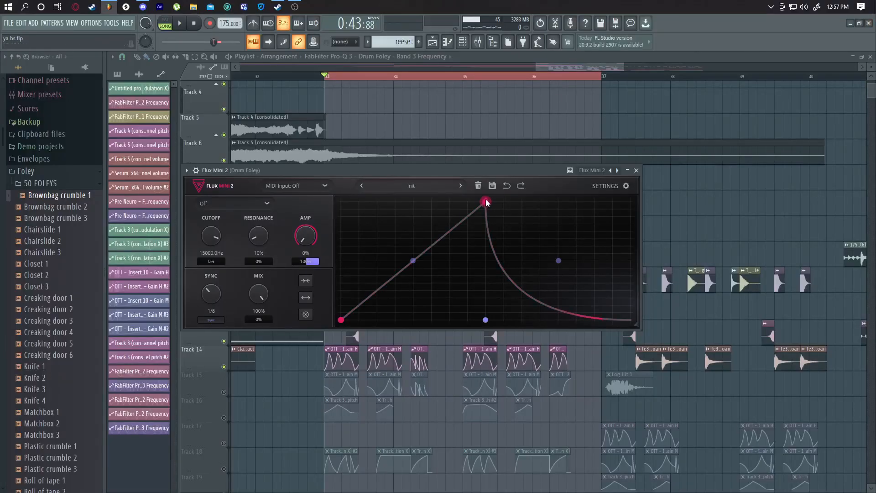
Move the Flux Mini 2 envelope's peak to the start of the cycle and bend its curve into a steep decay while auditioning
drag(486, 201, 341, 191)
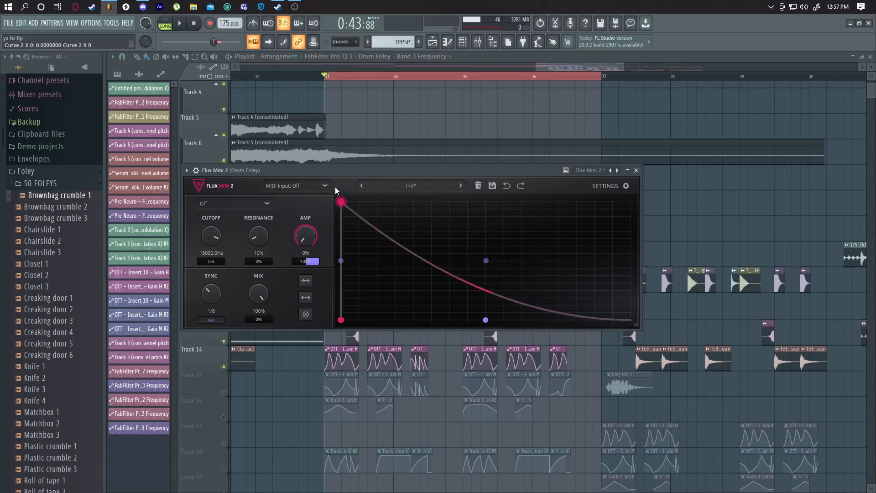
drag(482, 267, 486, 295)
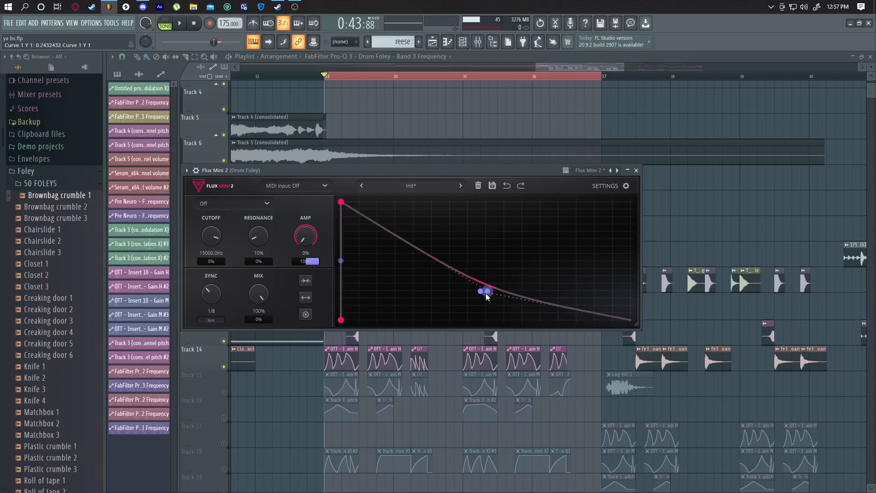
drag(381, 175, 535, 158)
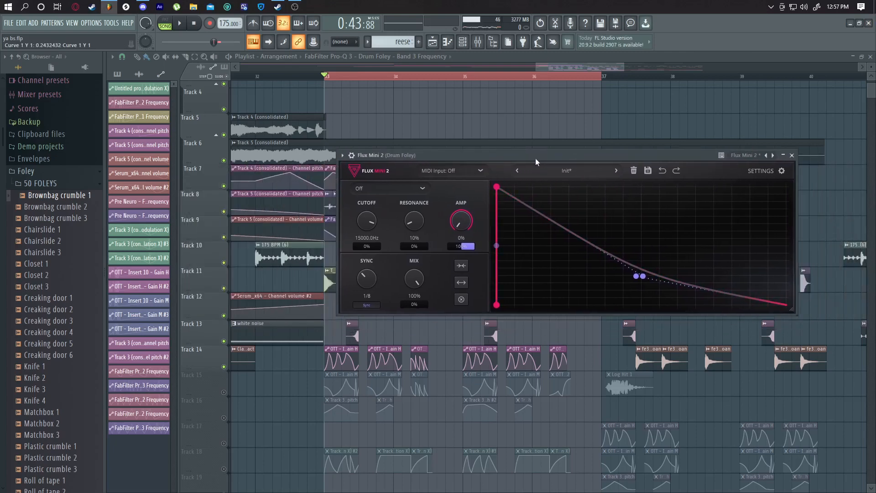
click(180, 26)
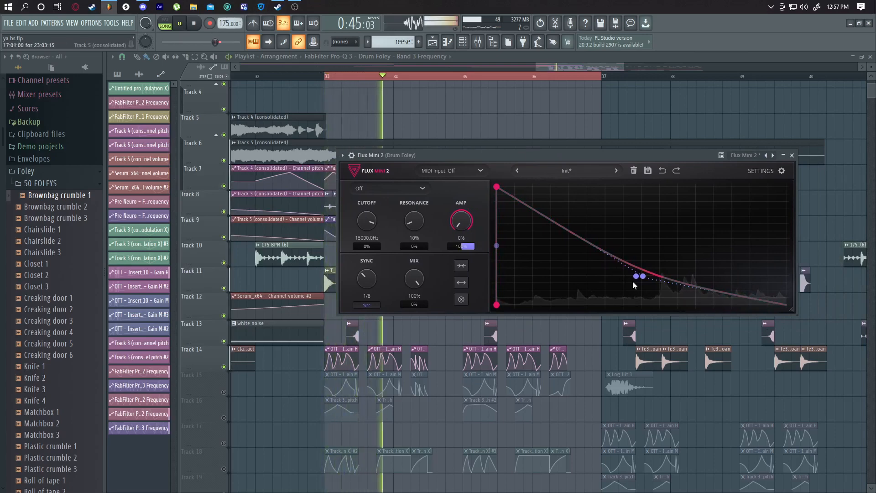
drag(637, 279, 619, 309)
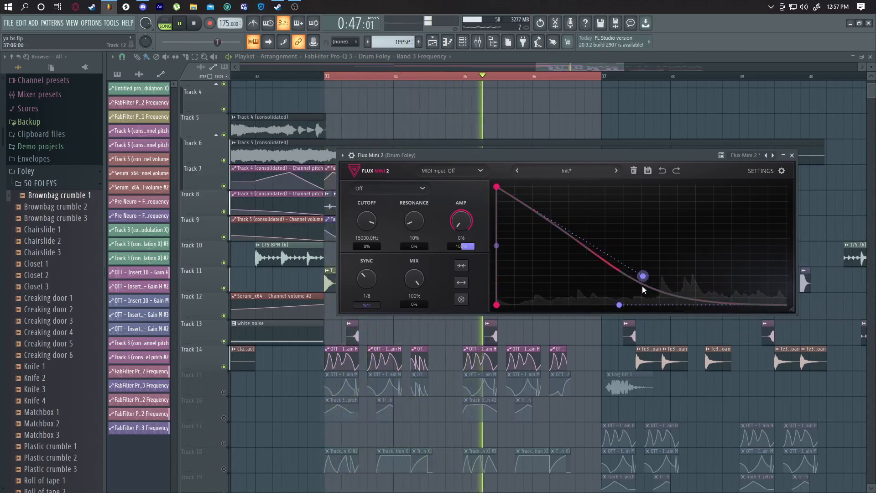
drag(643, 280, 607, 343)
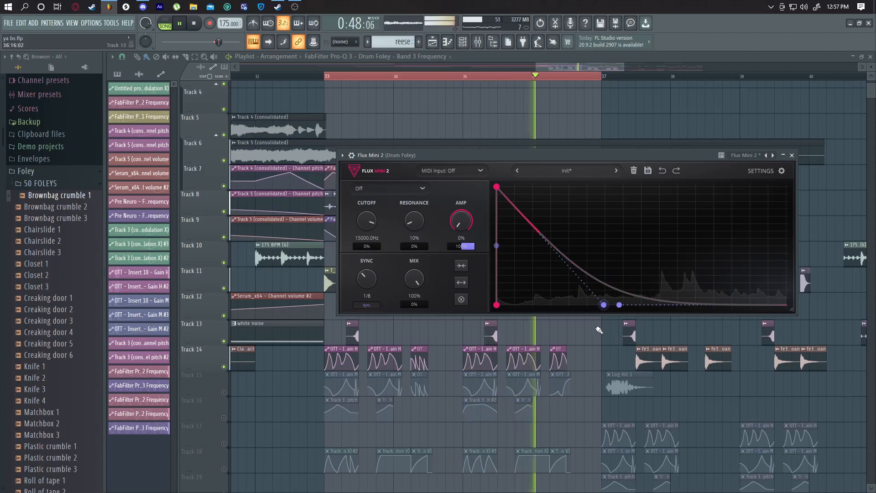
click(478, 44)
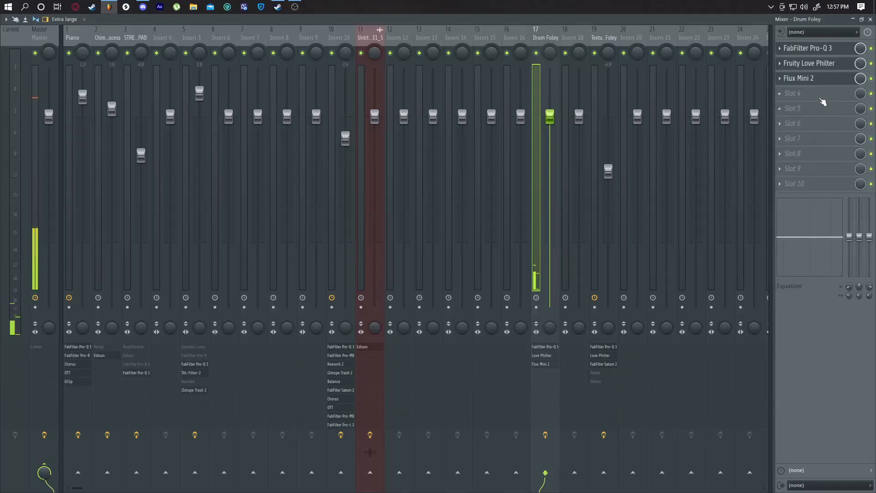
click(821, 98)
click(269, 18)
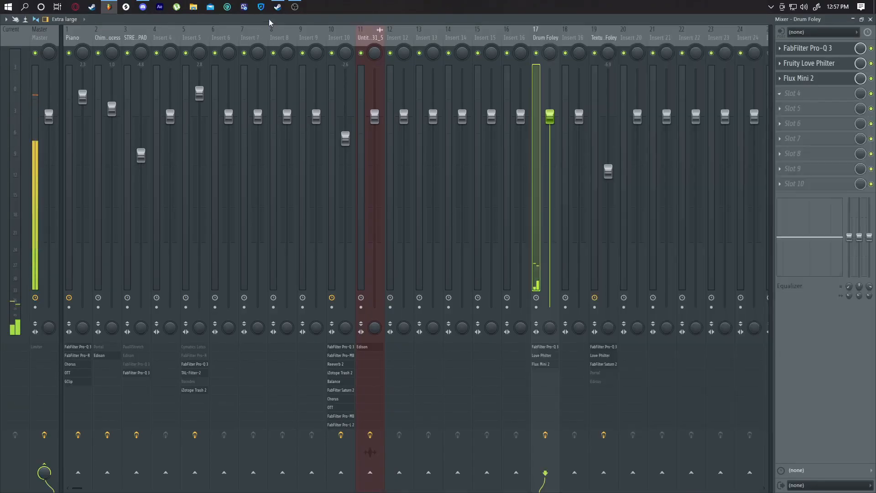
click(870, 19)
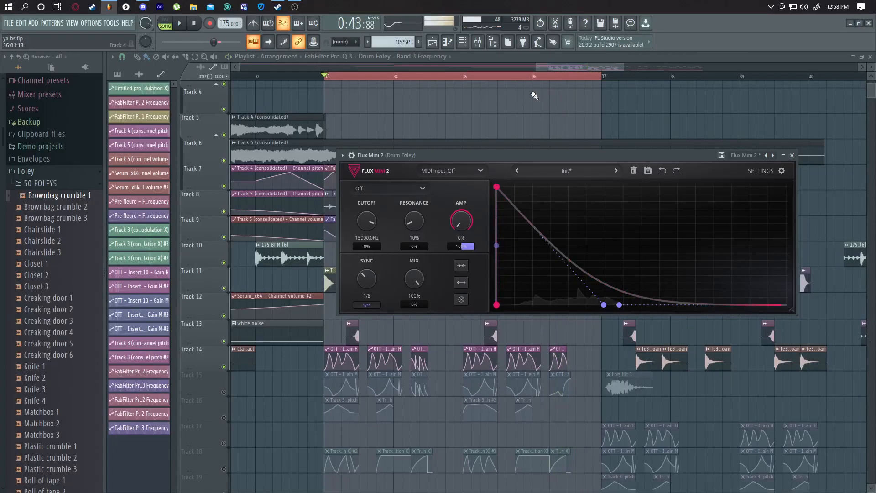
Load OTT into slot 4 of the Drum Foley insert and set In Gain to -0.8 dB, Out Gain to 15.6 dB and downward strength to 126%
click(476, 42)
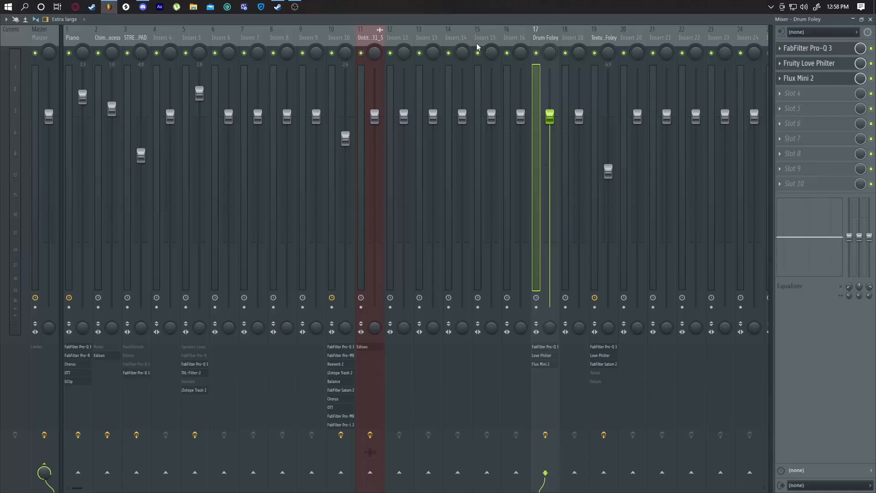
click(792, 93)
click(659, 38)
click(871, 20)
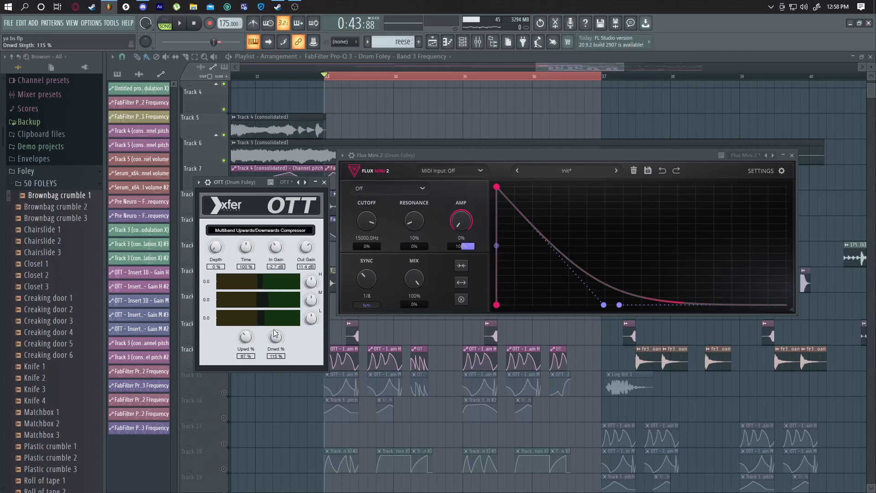
key(space)
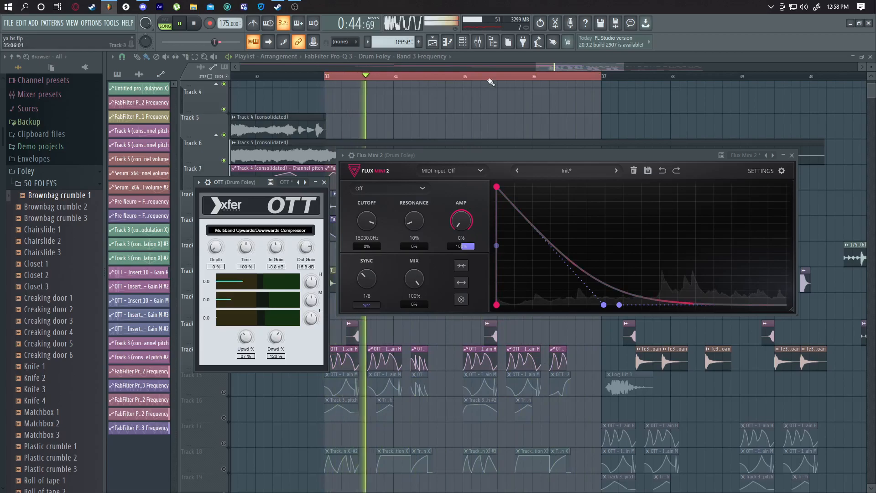
Load Fruity WaveShaper into slot 5 of the Drum Foley insert, bend its curve strongly upward while auditioning, and close the WaveShaper and OTT windows
key(F9)
click(795, 113)
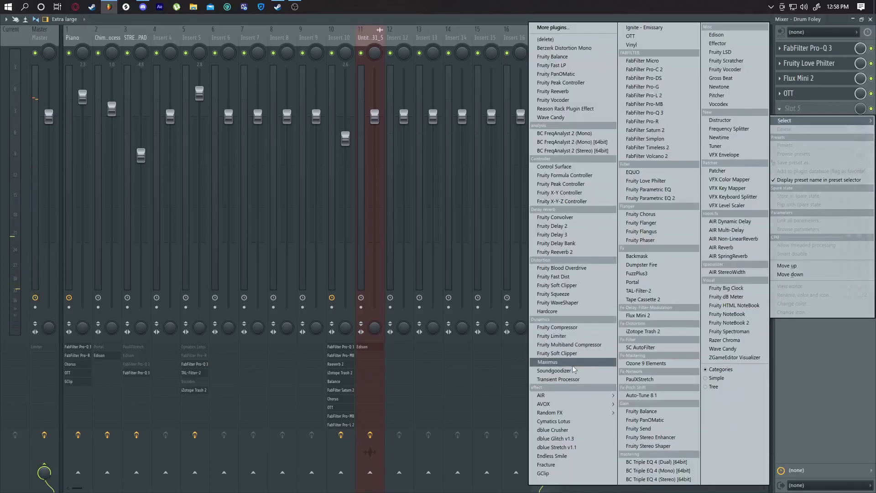
click(582, 303)
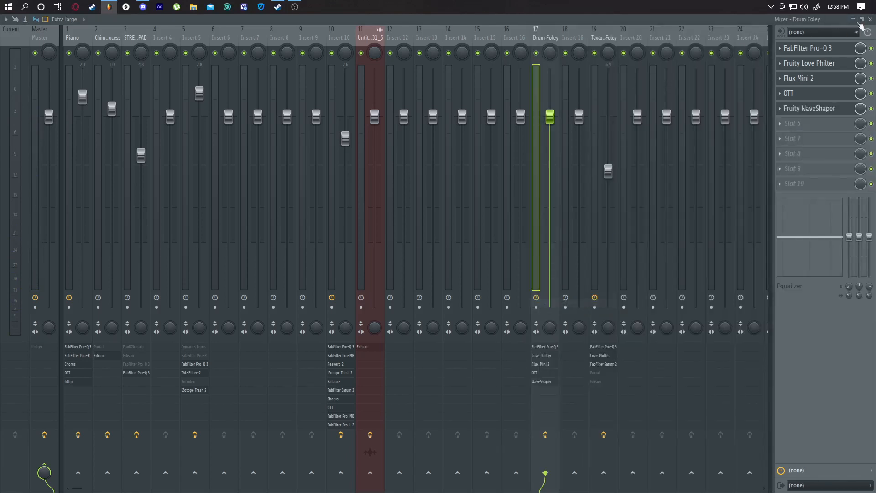
click(871, 20)
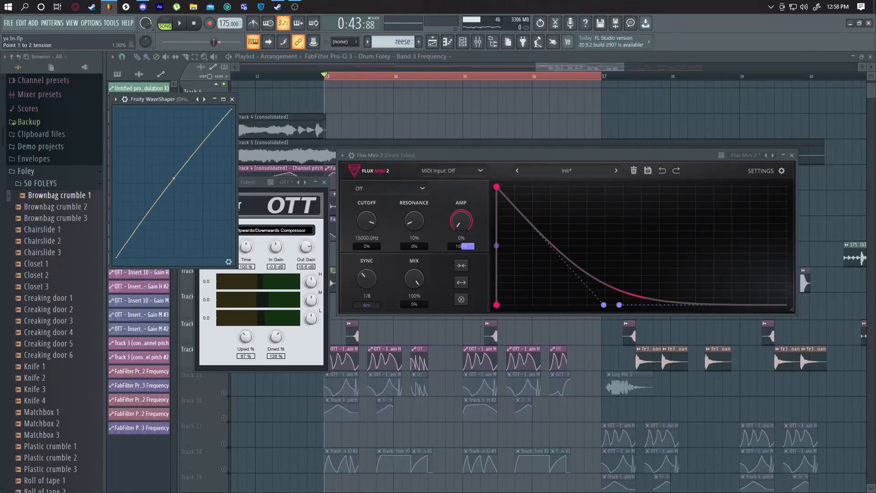
key(space)
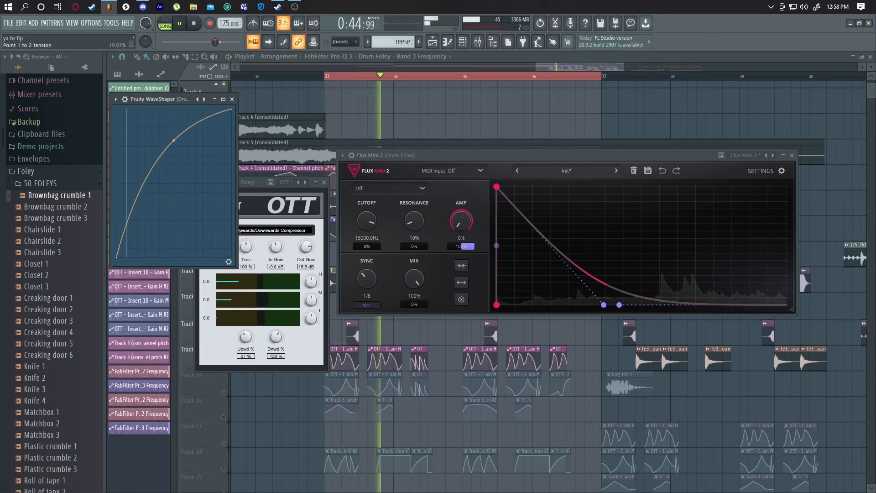
drag(174, 140, 174, 135)
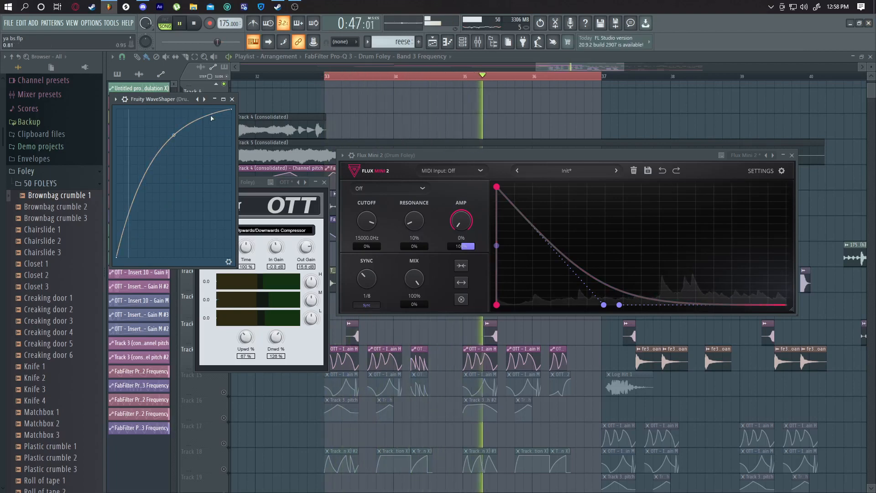
click(232, 99)
click(324, 183)
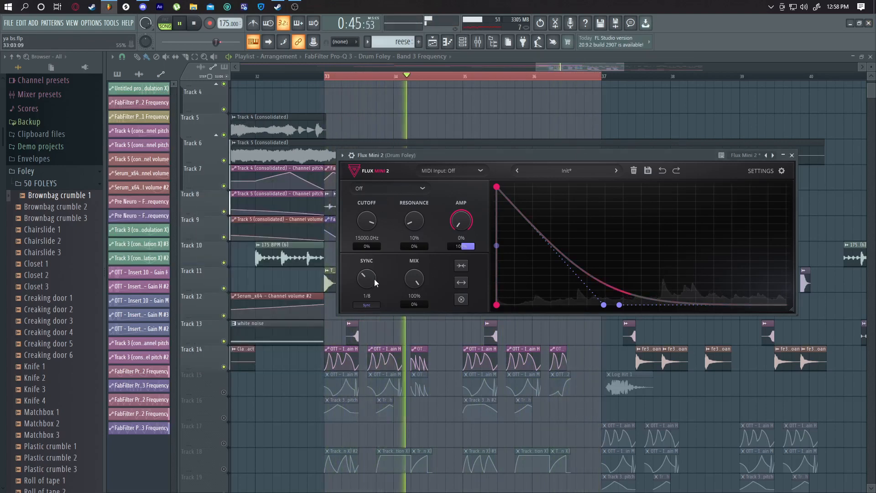
Set the Flux Mini 2 sync to 1/8 T and bring the envelope's two curve handles close together for a tighter decay
drag(374, 279, 374, 288)
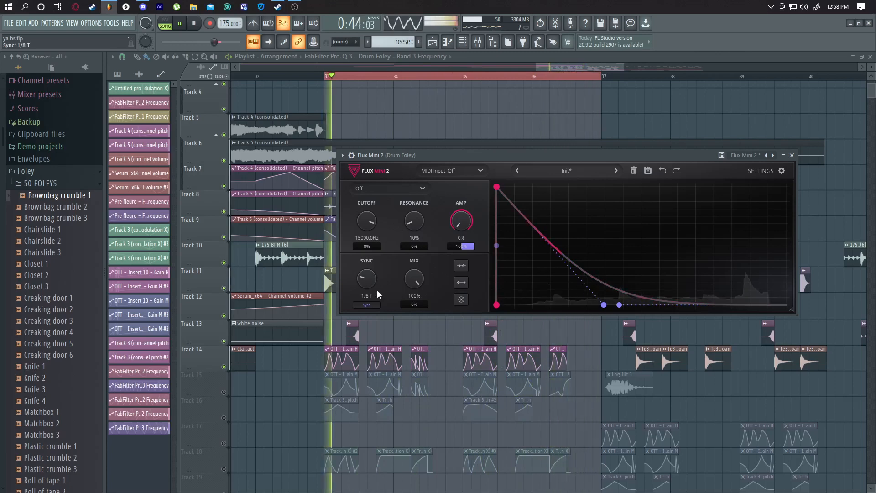
mouse_move(377, 290)
mouse_down()
mouse_move(381, 278)
mouse_move(381, 293)
mouse_up()
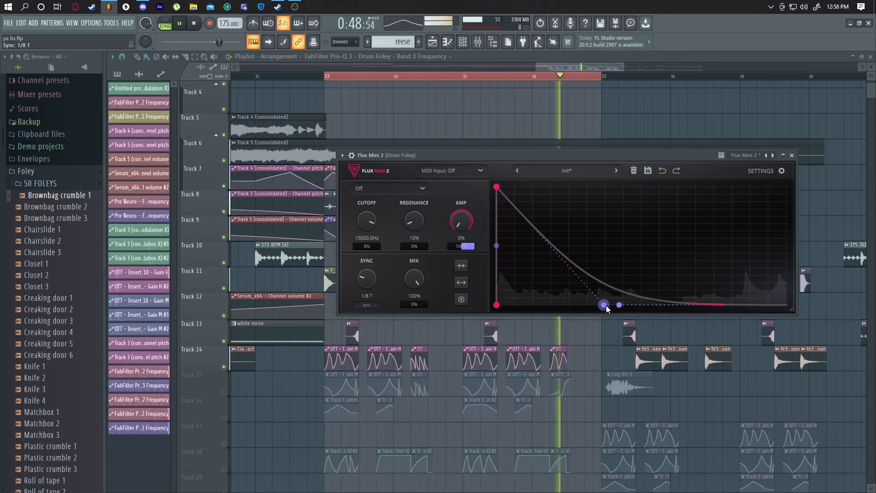
drag(603, 305, 559, 325)
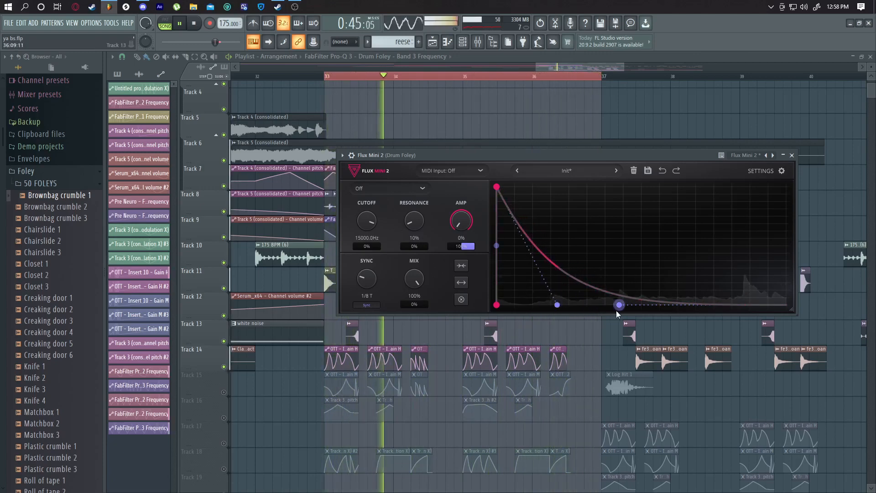
mouse_move(616, 310)
mouse_down()
mouse_move(562, 310)
mouse_move(602, 318)
mouse_move(582, 310)
mouse_move(608, 309)
mouse_move(600, 310)
mouse_up()
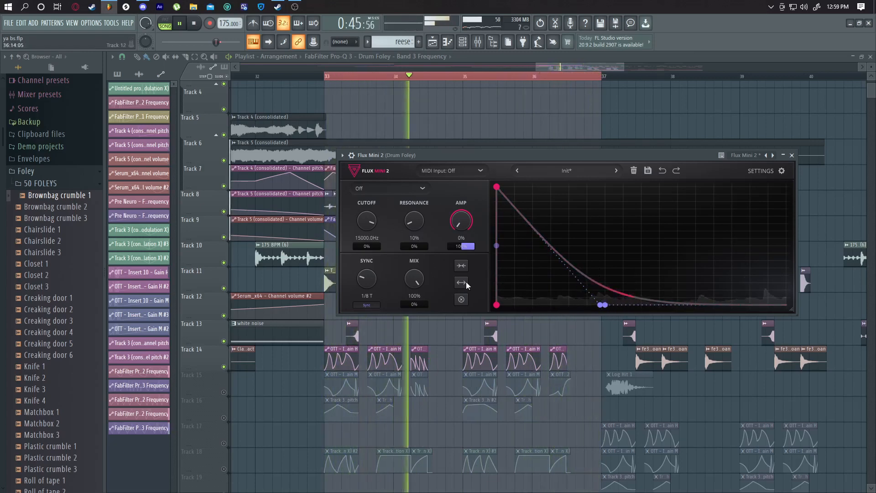
Try the Low-Pass filter in Flux Mini 2, sweeping its cutoff and adjusting its resonance during playback
drag(373, 228, 424, 196)
click(386, 187)
click(386, 201)
drag(382, 215, 373, 189)
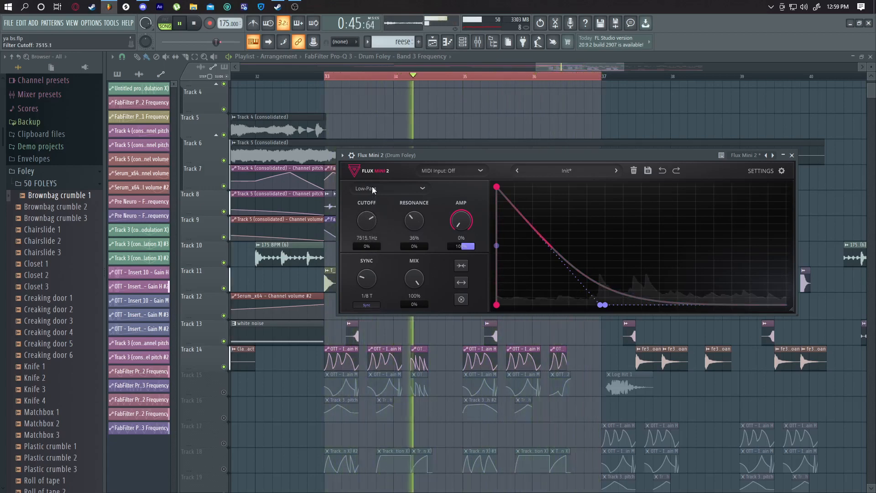
drag(410, 226, 365, 279)
Switch the Flux Mini 2 filter to Band-Pass with 16% resonance and a cutoff of 531.8 Hz
click(386, 189)
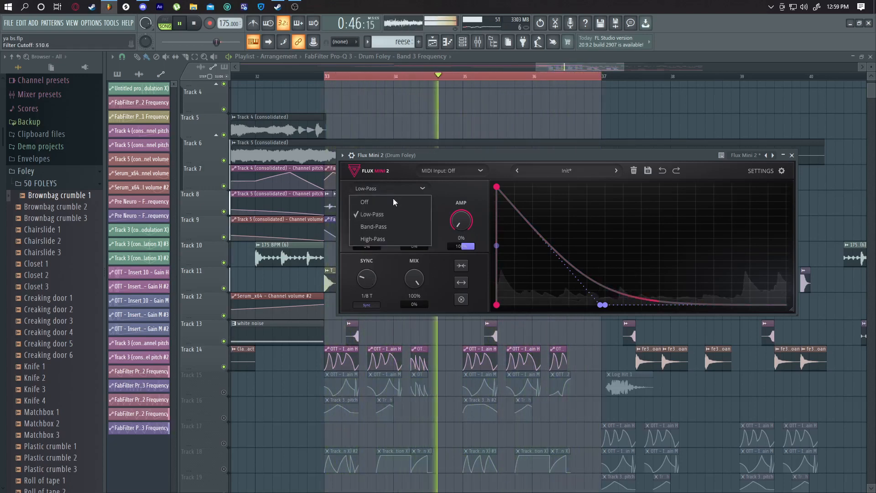
click(385, 225)
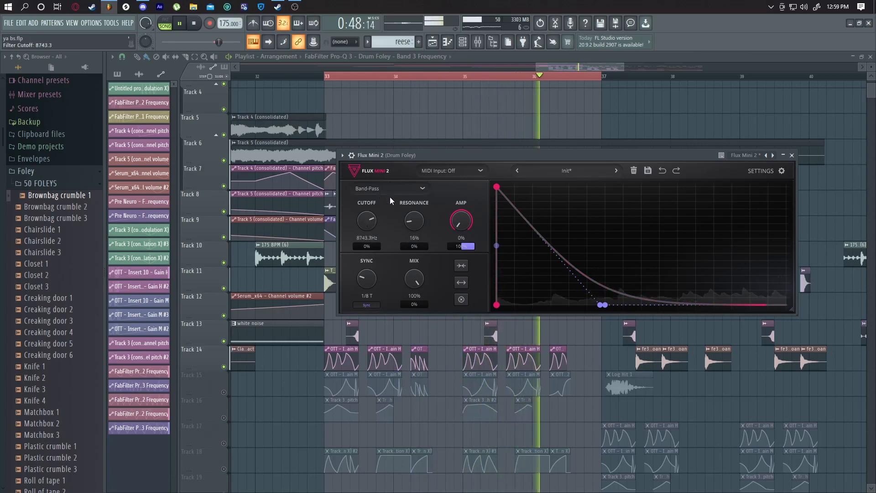
drag(389, 196, 361, 229)
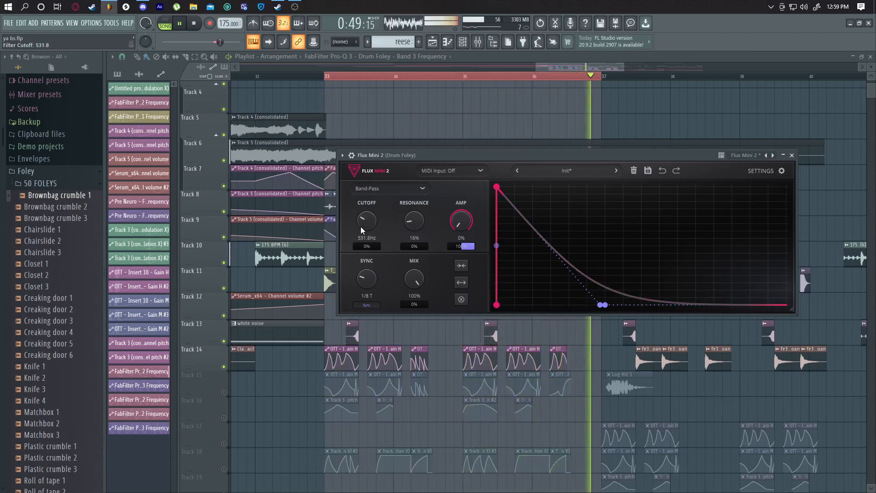
Create an automation clip for the last tweaked Flux Mini 2 filter cutoff and place it on Track 10 from bar 33
click(111, 23)
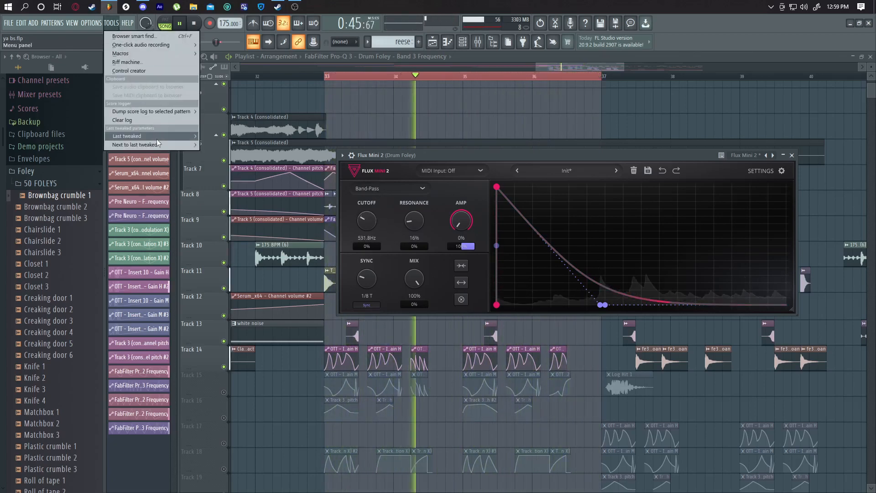
mouse_move(158, 144)
click(228, 187)
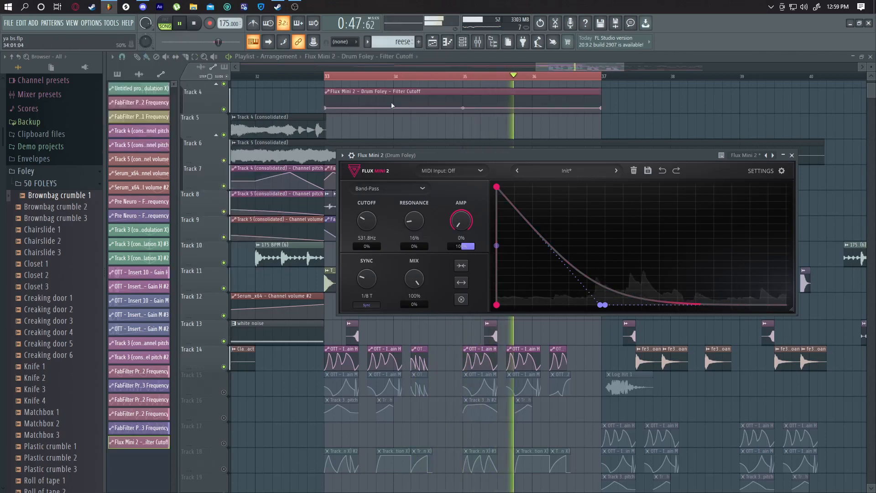
drag(391, 105, 381, 263)
Shape the Filter Cutoff automation into alternating peaks and dips, trim the clip to the foley slices' end, and audition the loop
key(space)
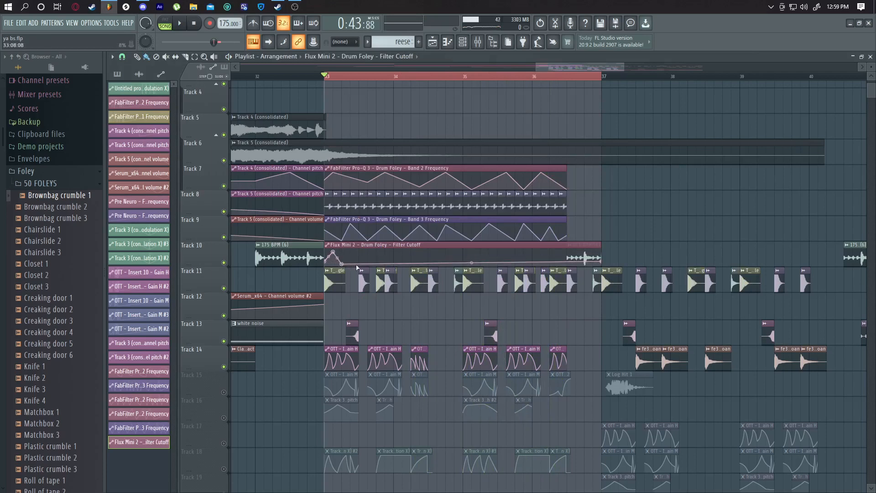
drag(391, 260, 399, 271)
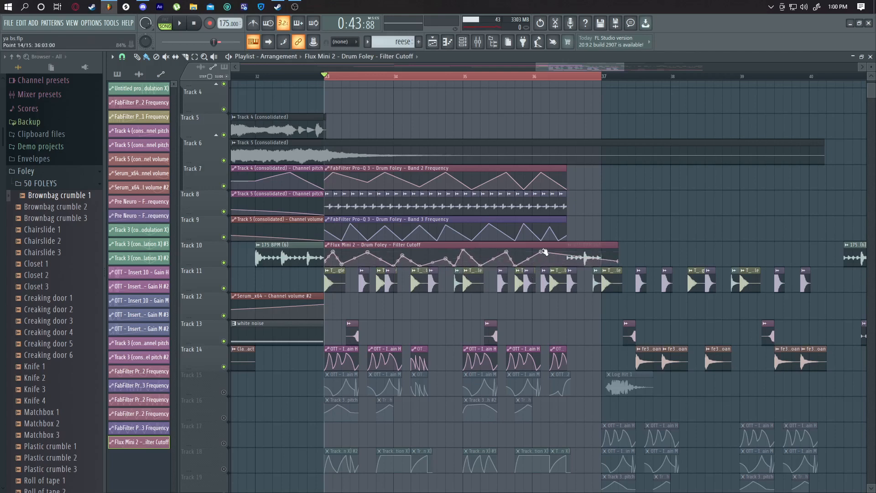
key(space)
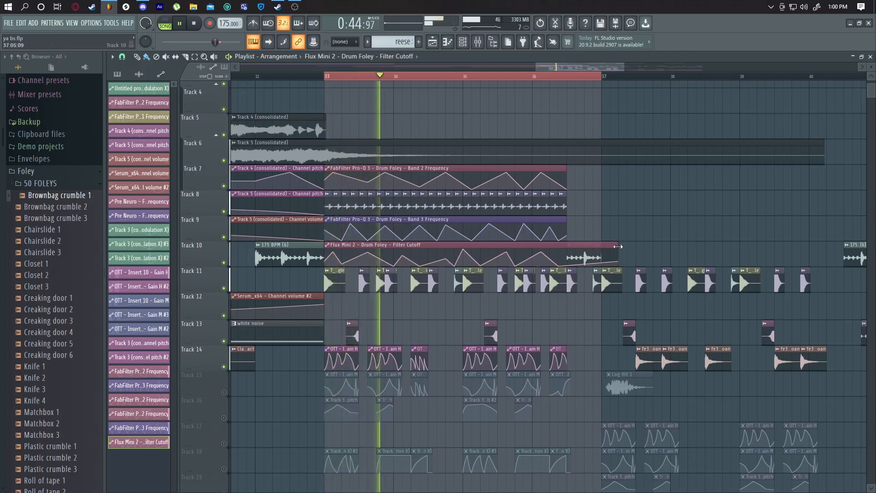
drag(618, 248, 566, 247)
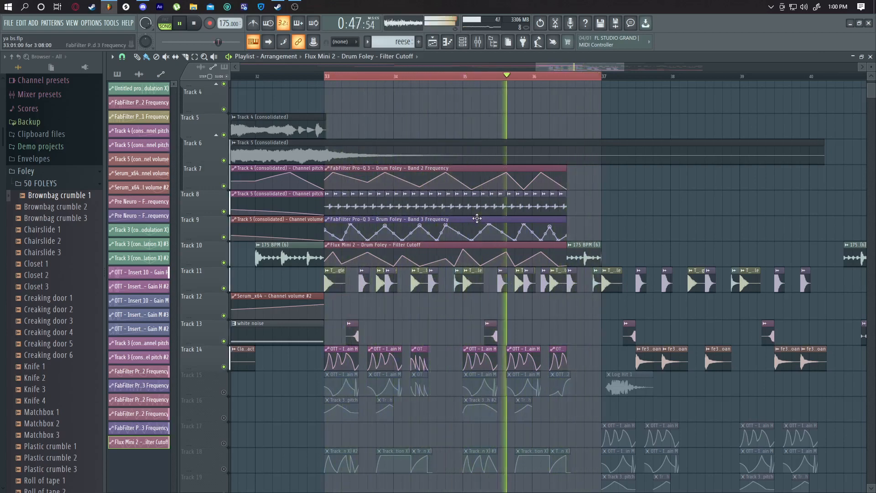
key(space)
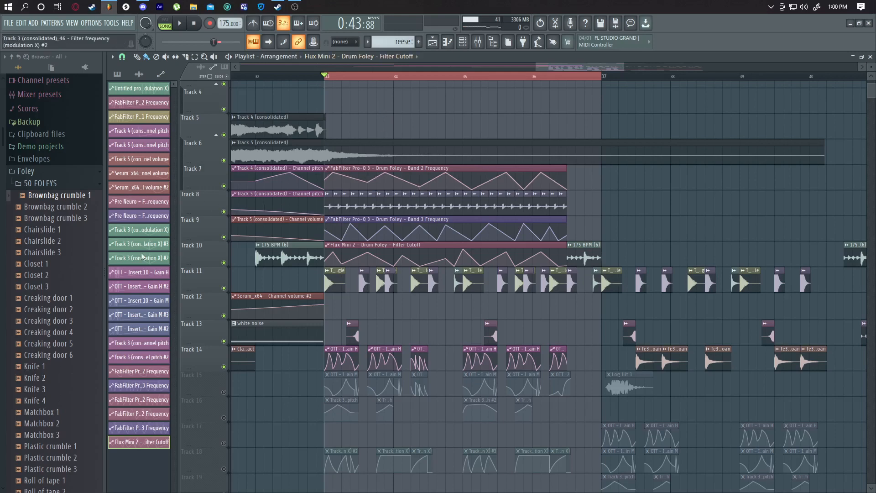
Consolidate the foley slices on Track 8 from the track start
right_click(193, 210)
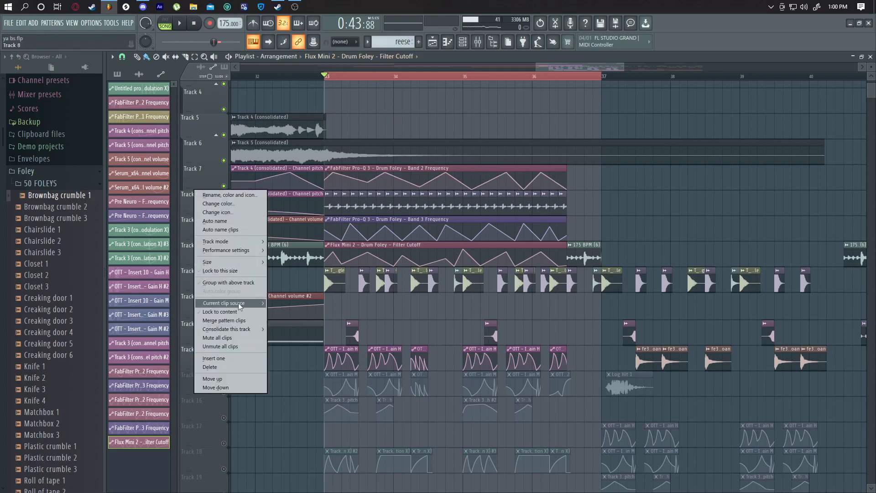
click(305, 333)
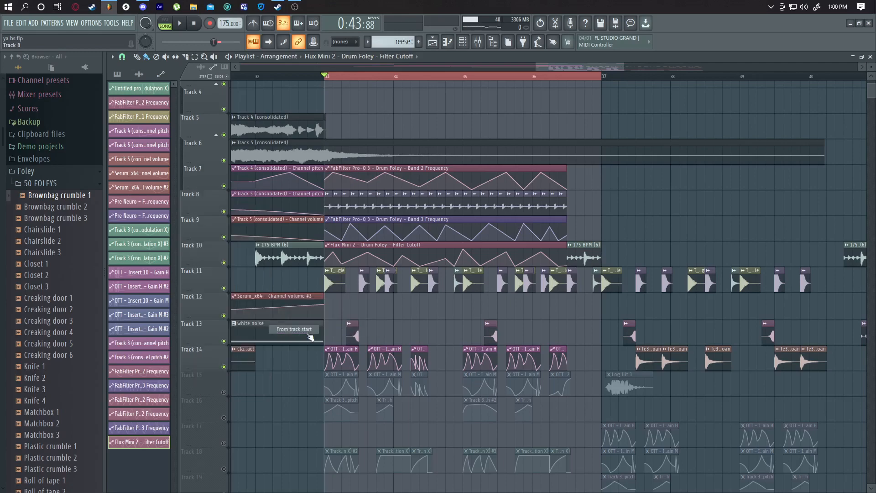
key(alt+Tab)
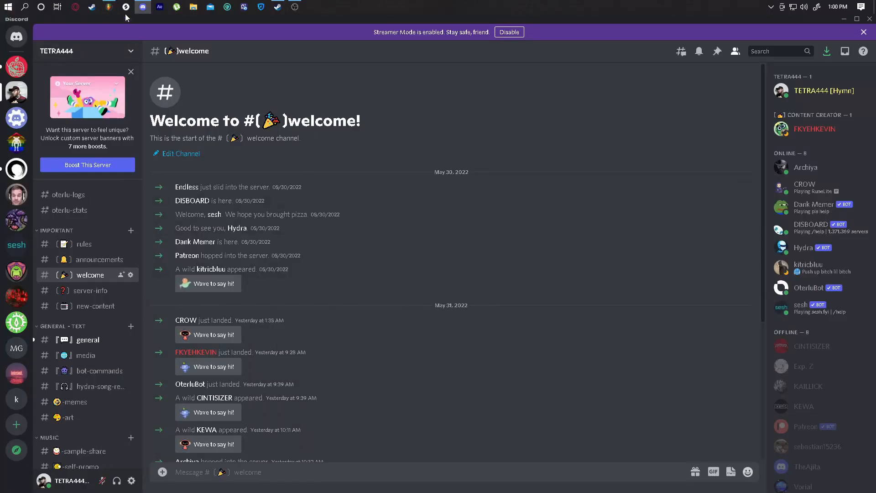
mouse_move(113, 13)
key(alt+Tab)
click(852, 23)
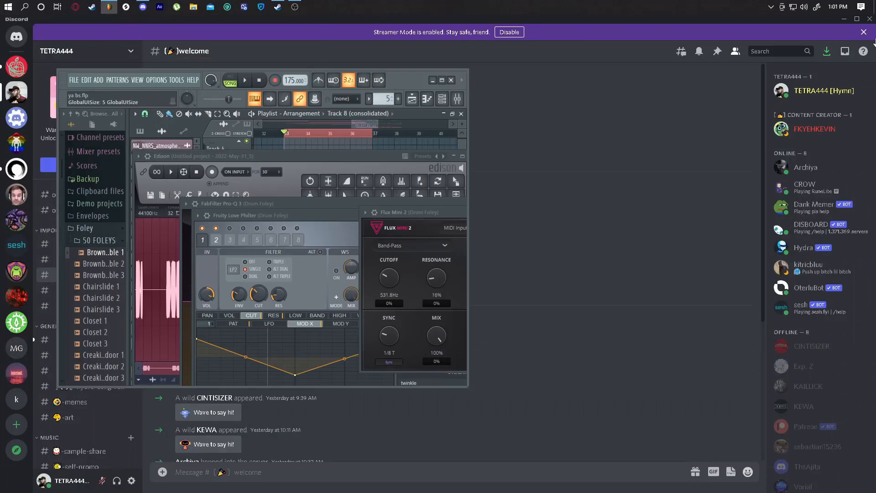
click(843, 19)
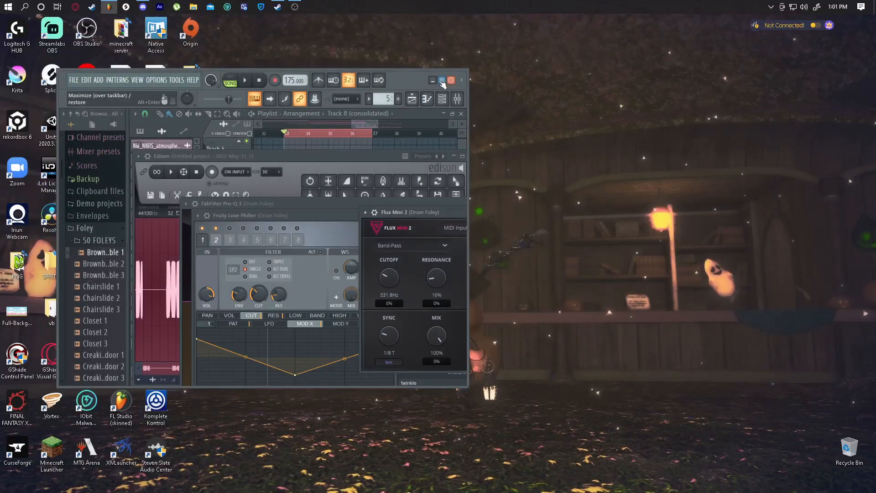
click(442, 80)
Clear the floating plugin windows off the playlist to work on the consolidated foley clip at bar 33
click(792, 156)
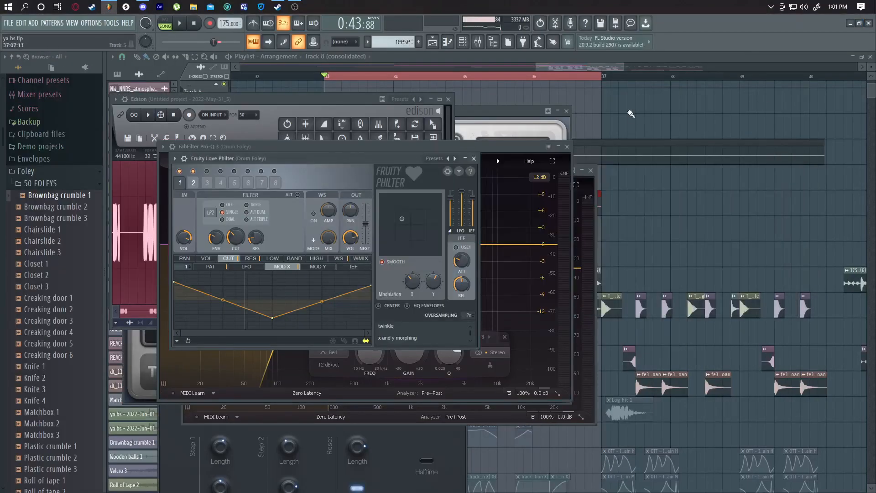
click(577, 73)
scroll(525, 204, up, 2)
scroll(564, 186, down, 2)
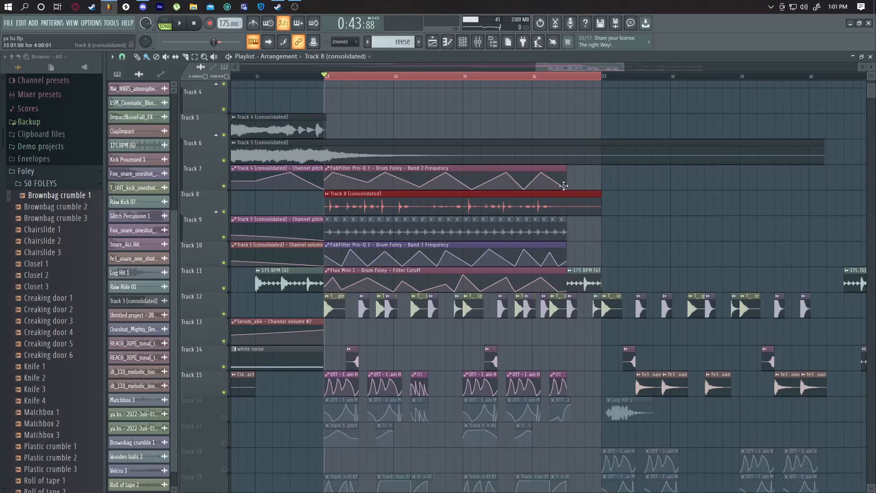
drag(623, 68, 548, 70)
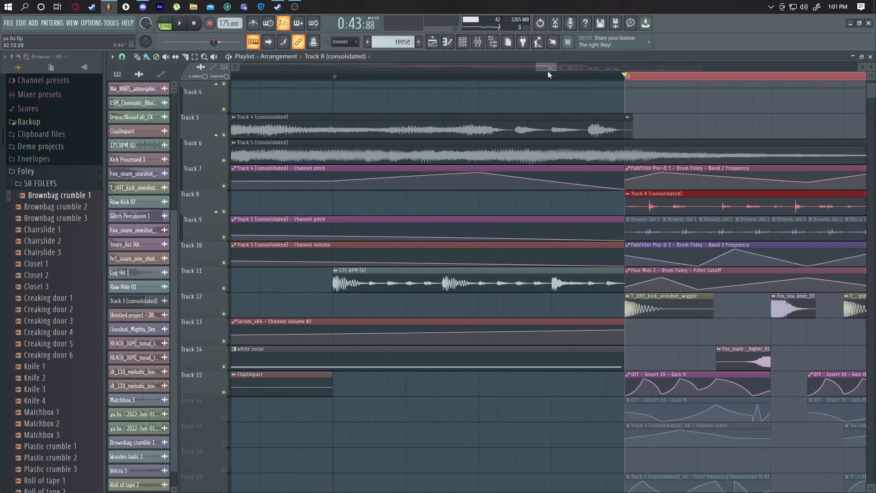
Slice the consolidated foley clip on Track 8 after its first hit, trim the second part's start to leave a gap, and audition the loop
double_click(318, 210)
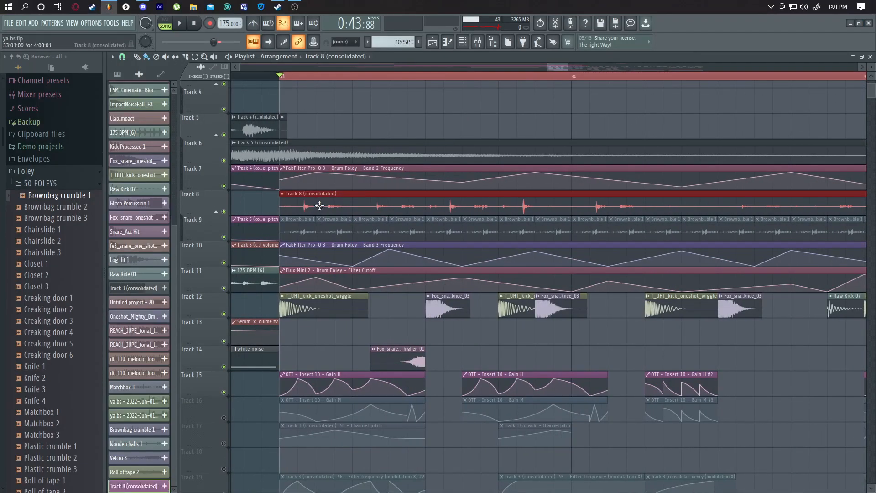
click(399, 134)
key(space)
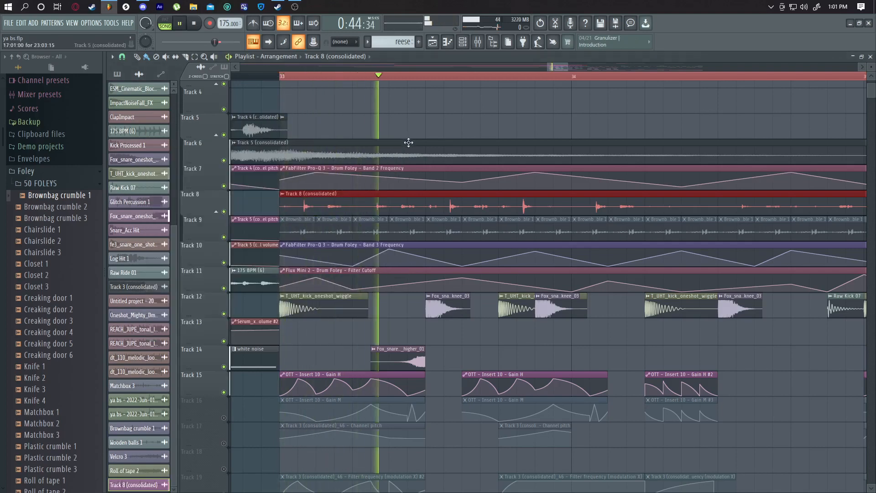
key(space)
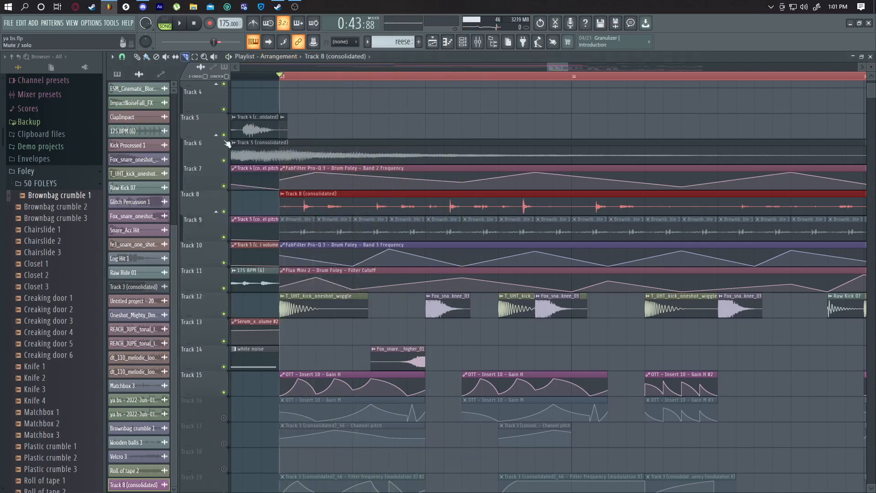
click(360, 201)
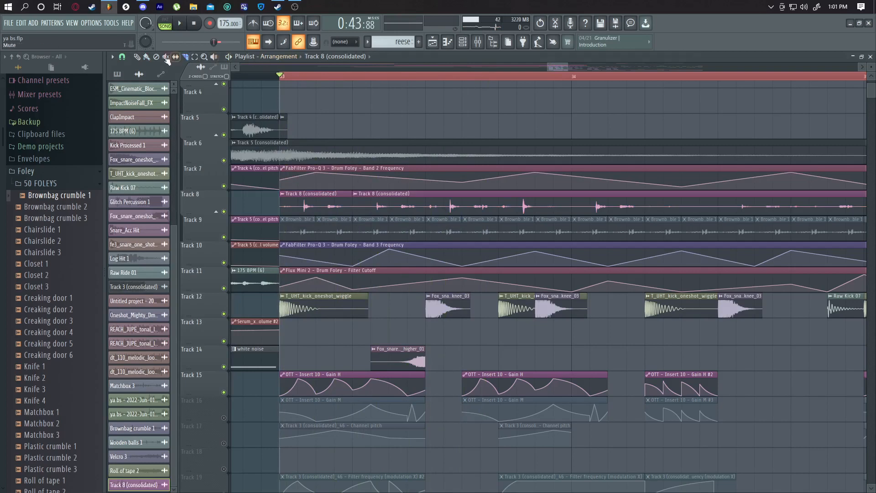
mouse_move(355, 210)
mouse_down()
mouse_move(377, 212)
mouse_move(366, 215)
mouse_up()
key(space)
key(space)
key(space)
key(space)
key(space)
key(space)
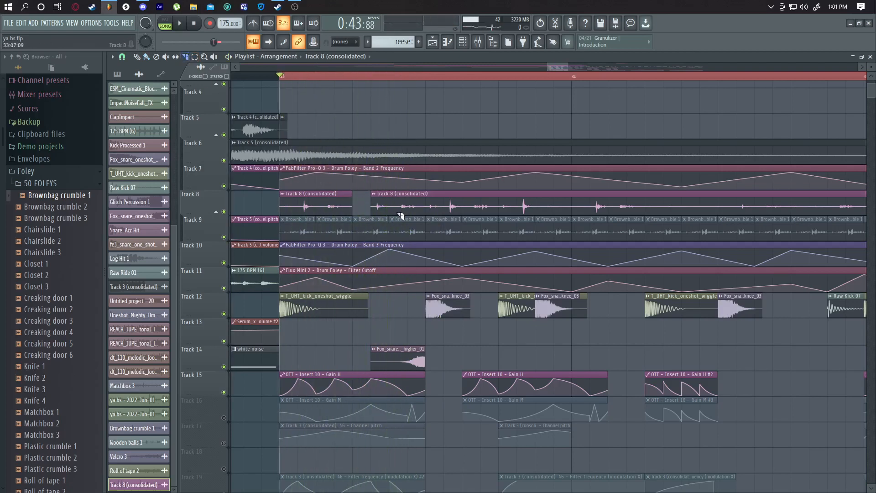
Lengthen the second Track 8 slice at its start and delete the three short repeated slices that follow it
mouse_move(558, 67)
mouse_down()
mouse_move(563, 78)
mouse_move(555, 67)
mouse_up()
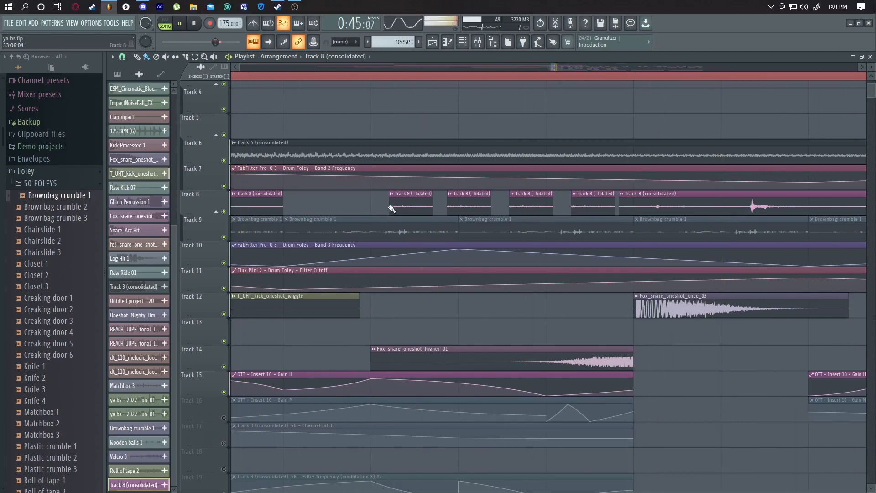
key(space)
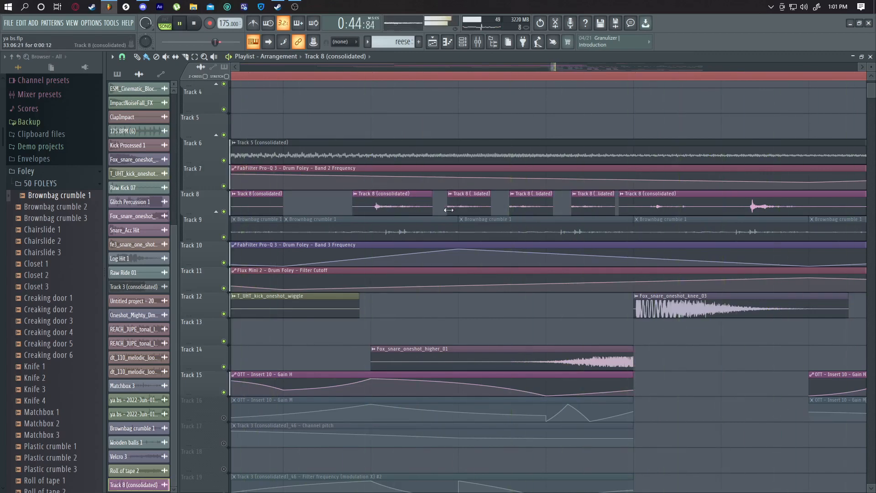
key(space)
right_click(519, 204)
right_click(486, 205)
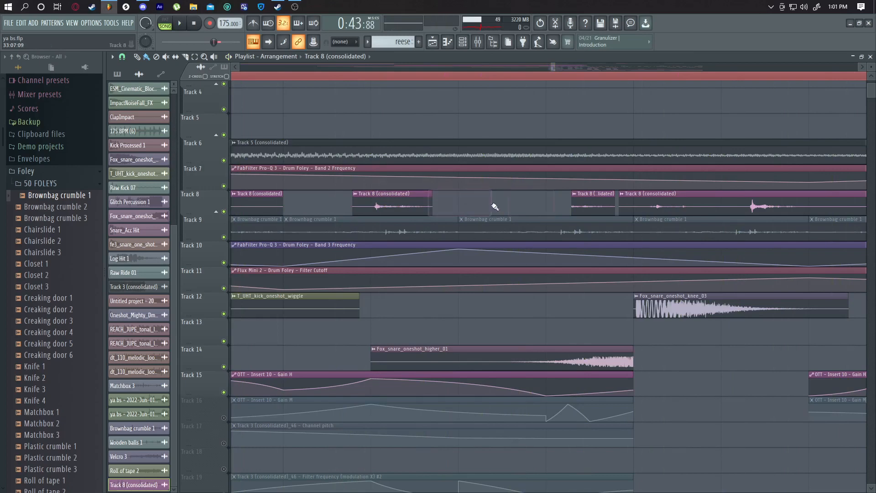
key(space)
right_click(594, 210)
key(space)
Move the long remaining foley clip on Track 8 earlier, leaving only a small gap after the second slice, and audition it
drag(650, 212, 482, 211)
key(space)
key(space)
key(space)
key(space)
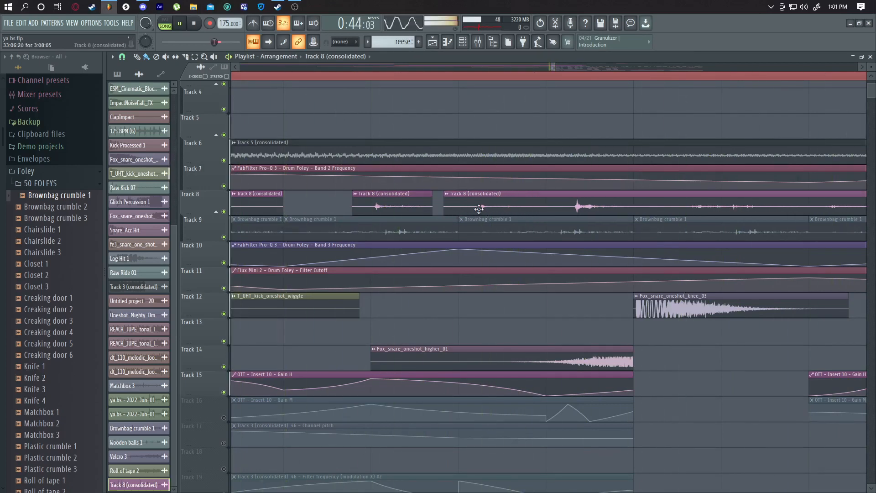
key(space)
Cut the long Track 8 foley clip where the first Track 12 snare starts and delete the part after the cut
click(185, 56)
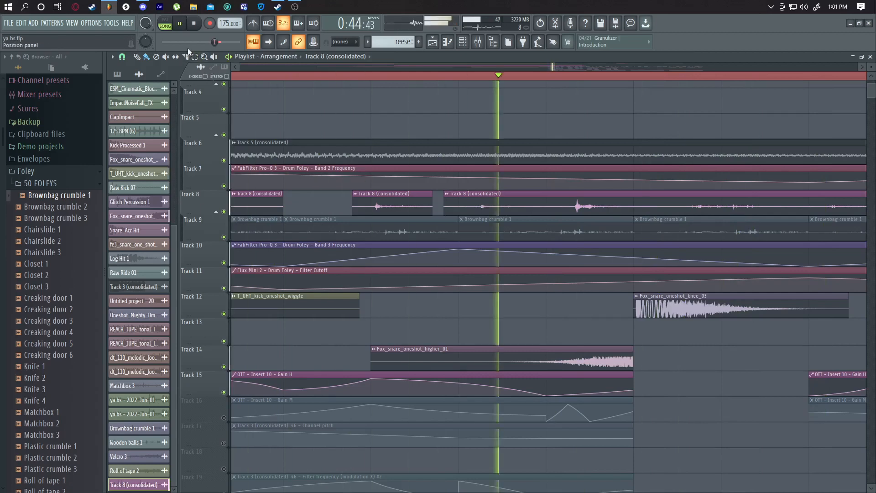
click(635, 193)
key(space)
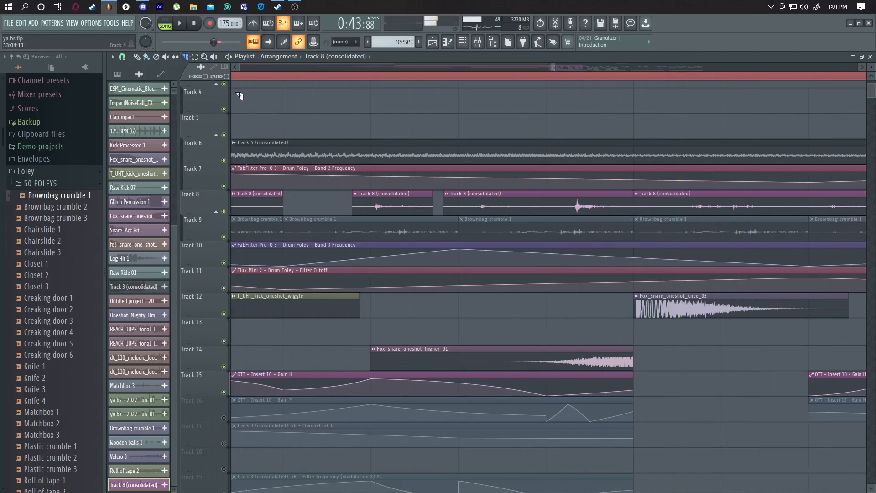
click(147, 57)
key(space)
right_click(639, 210)
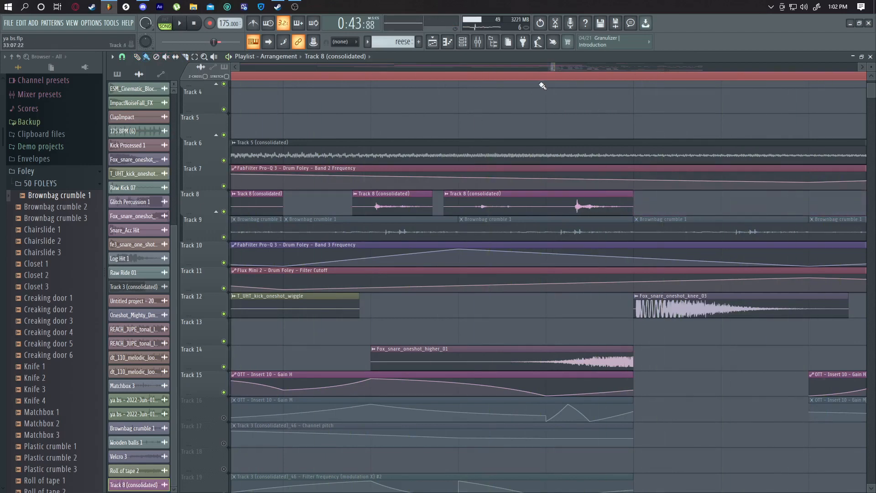
Shorten the third Track 8 slice to end before its loud hit, and try a copy of the second slice behind it
drag(633, 209, 509, 208)
key(space)
key(space)
drag(397, 209, 467, 208)
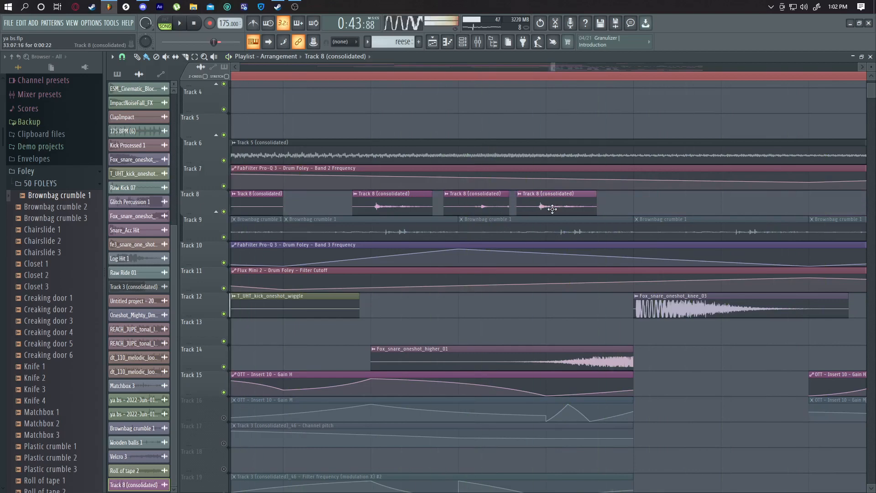
key(space)
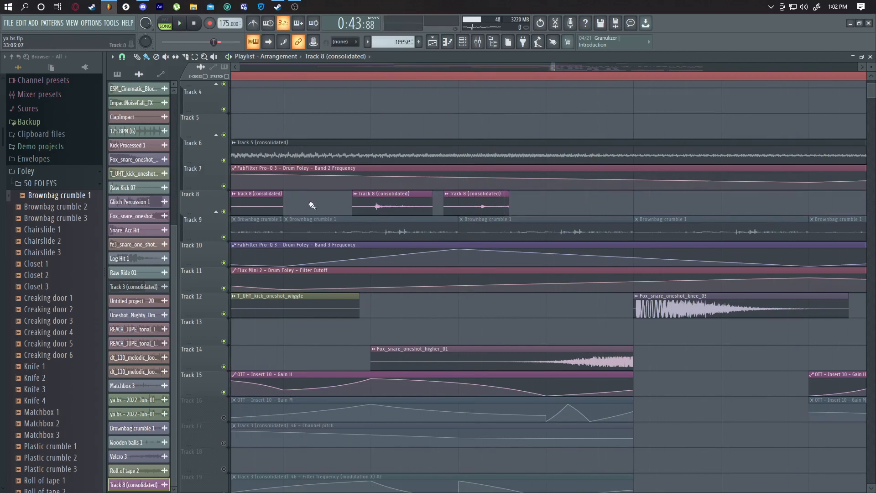
Add a foley slice with a different part of the audio after the third slice on Track 8, and repeat it in trimmed copies past the snare
drag(261, 208, 664, 206)
key(space)
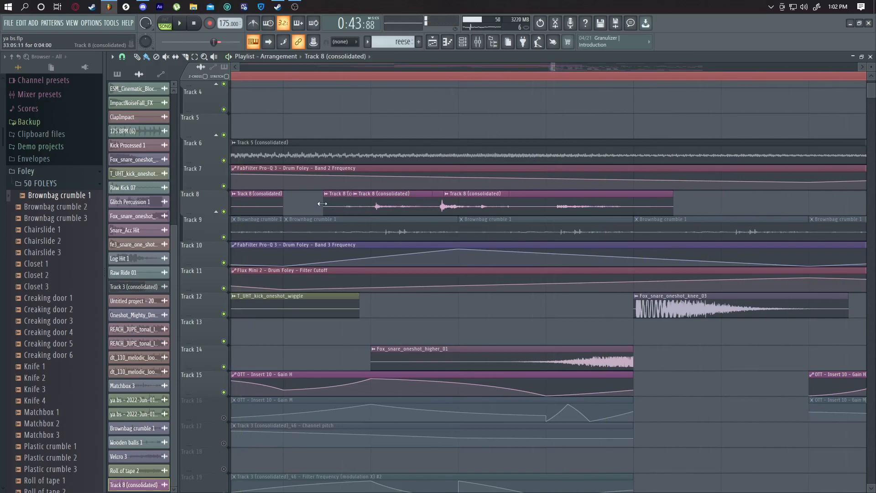
drag(351, 209, 506, 205)
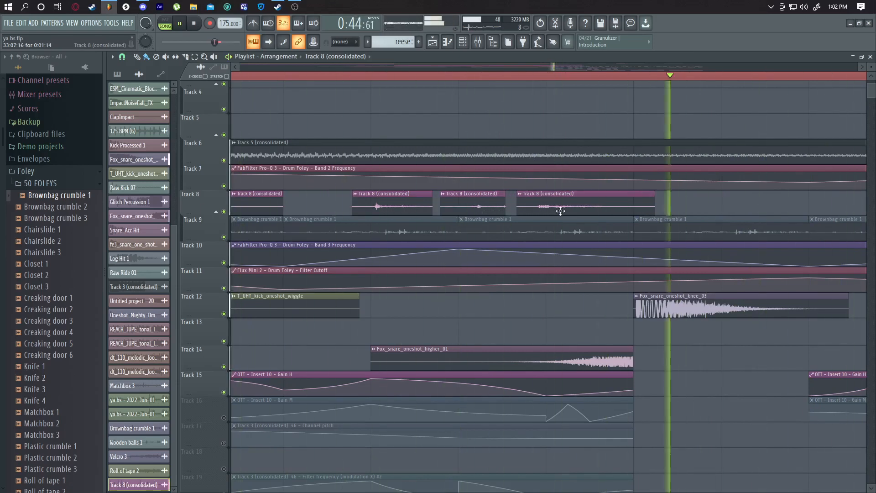
drag(560, 210, 694, 214)
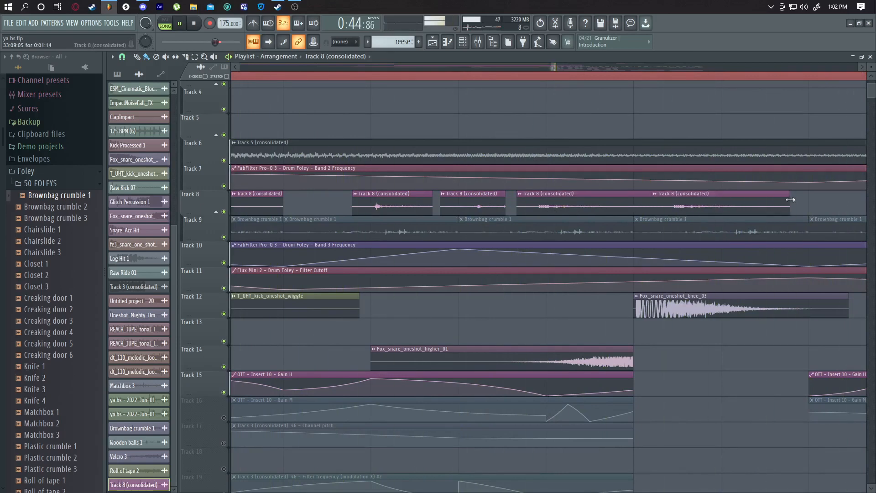
drag(789, 200, 840, 208)
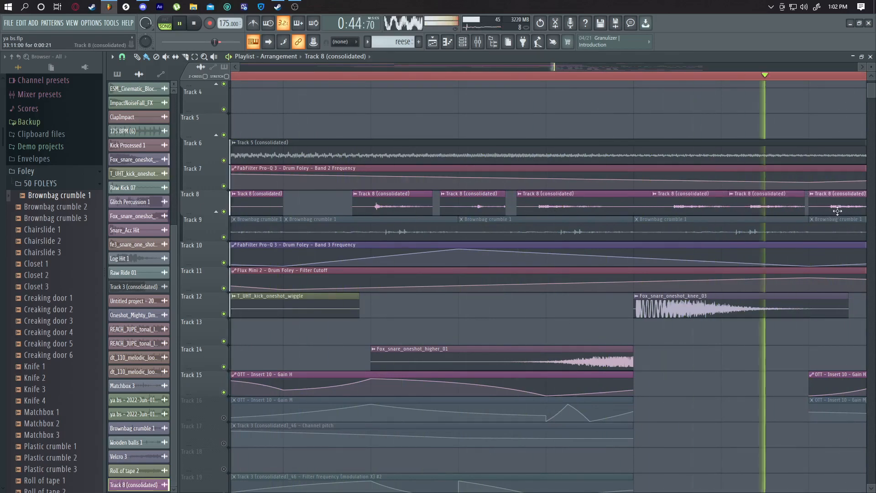
key(space)
Lengthen the last Track 8 slice, trim its start to a different audio section, and move it back against the preceding slice
drag(554, 67, 557, 67)
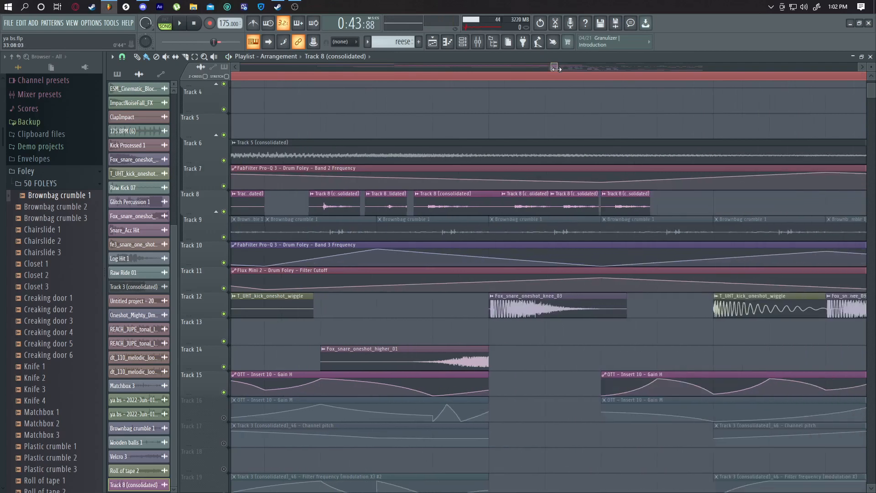
drag(649, 203, 766, 204)
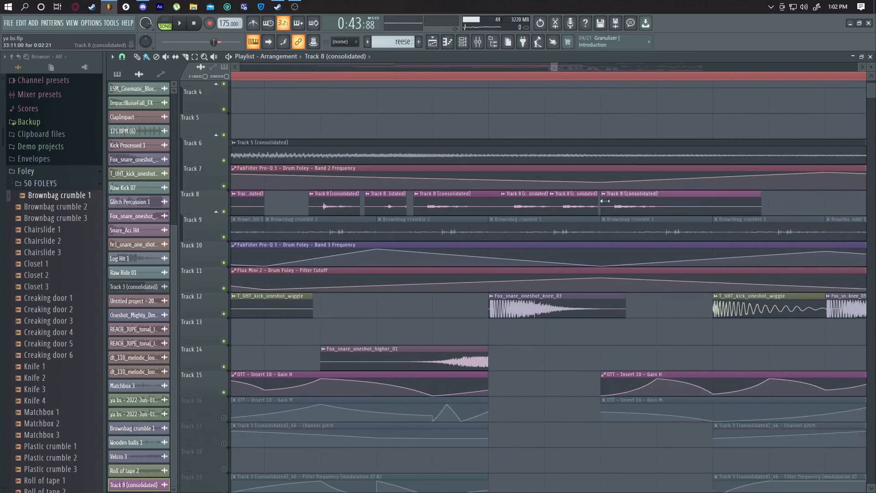
drag(602, 202, 722, 203)
drag(740, 203, 868, 203)
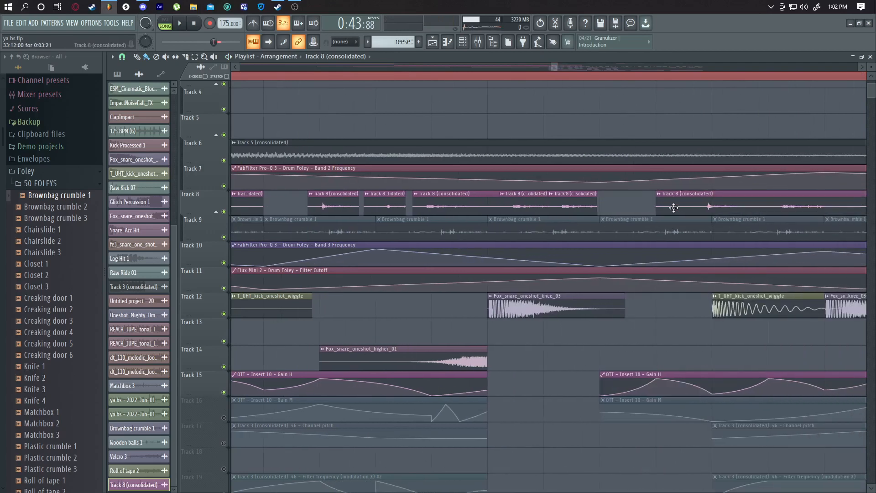
drag(665, 207, 637, 209)
key(space)
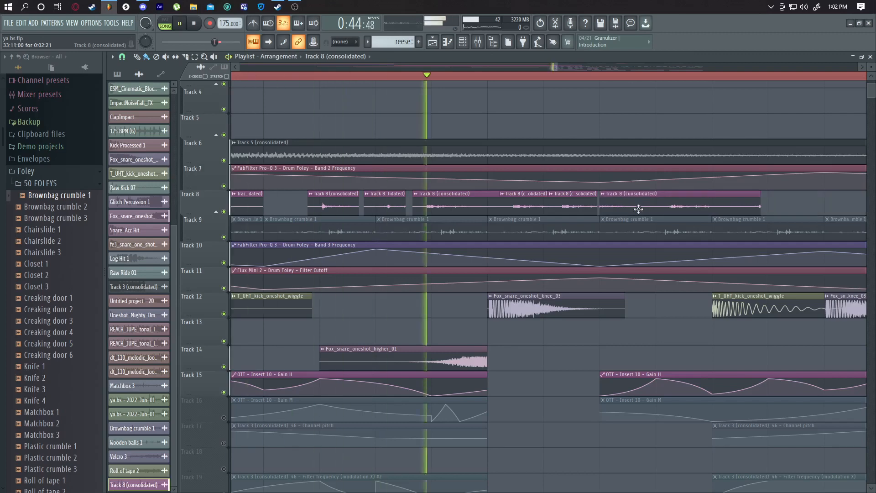
Extend the end of the last Track 8 slice, trim it back to before the loud hit, and audition the chopped bar
drag(759, 204, 836, 192)
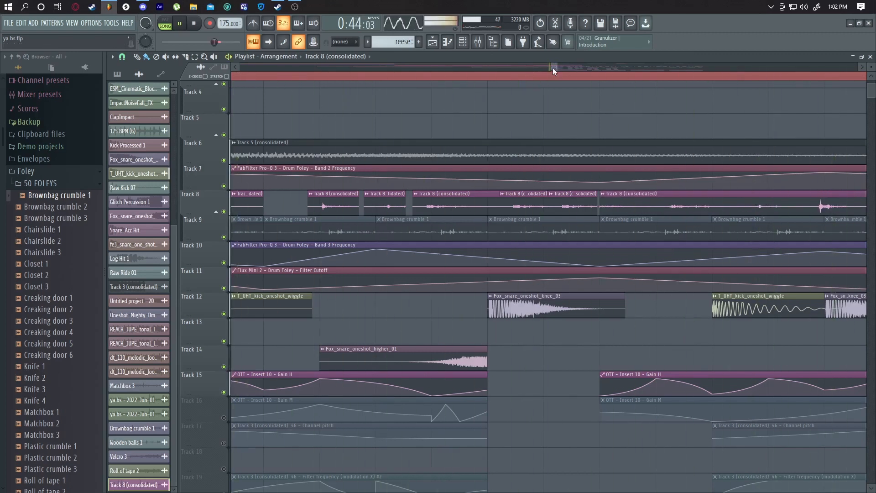
drag(552, 67, 557, 69)
key(space)
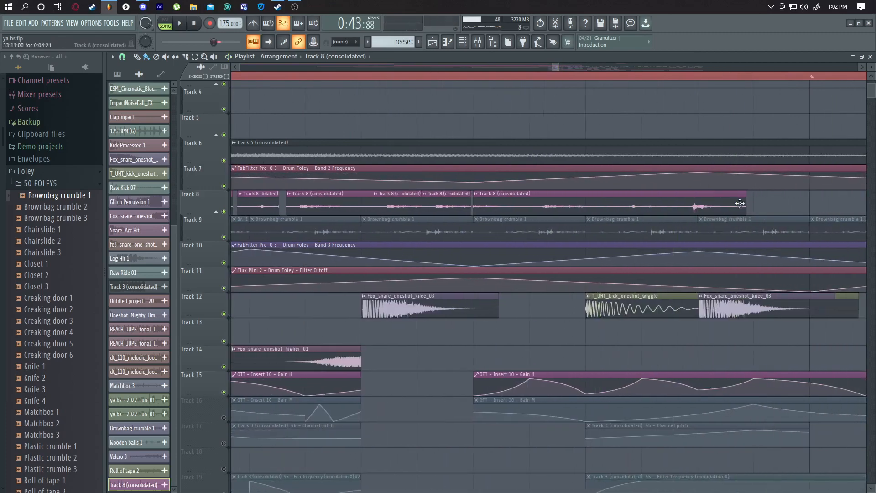
drag(745, 205, 690, 209)
drag(559, 68, 667, 61)
key(space)
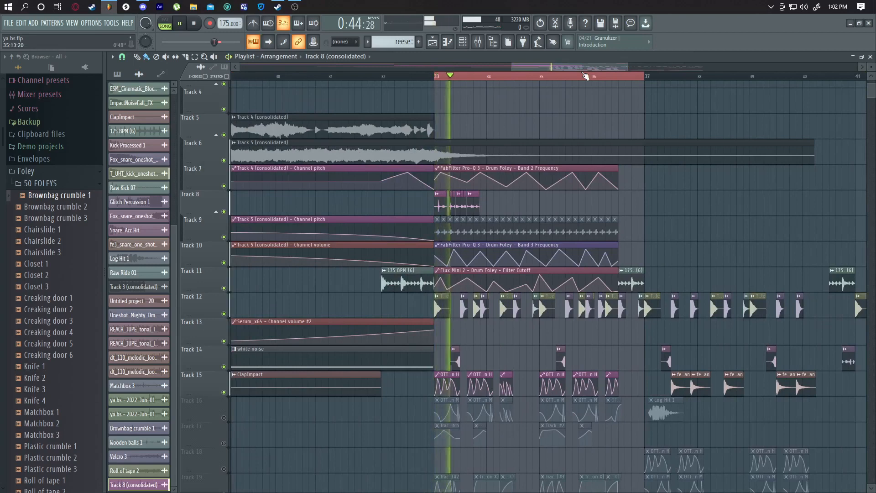
key(space)
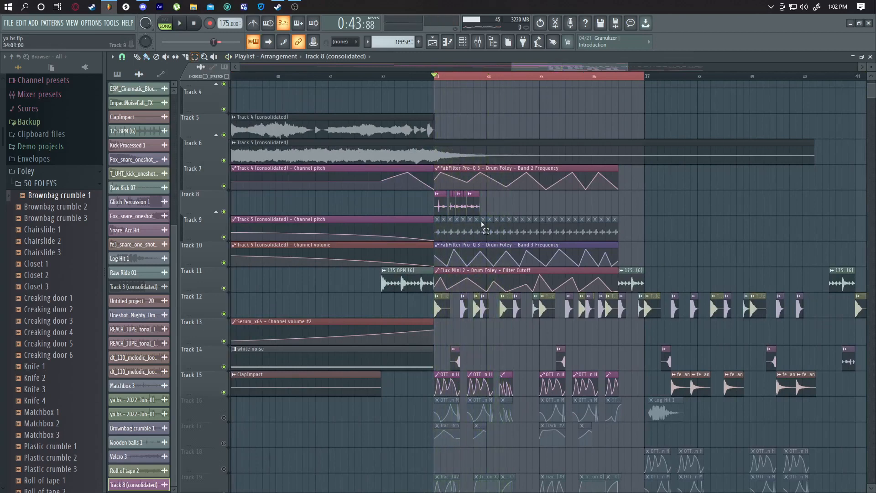
Place another copy of the foley clip on Track 8 at bar 34, extend it to bar 35, and audition it
click(147, 57)
click(438, 203)
click(489, 204)
key(space)
drag(498, 208, 540, 207)
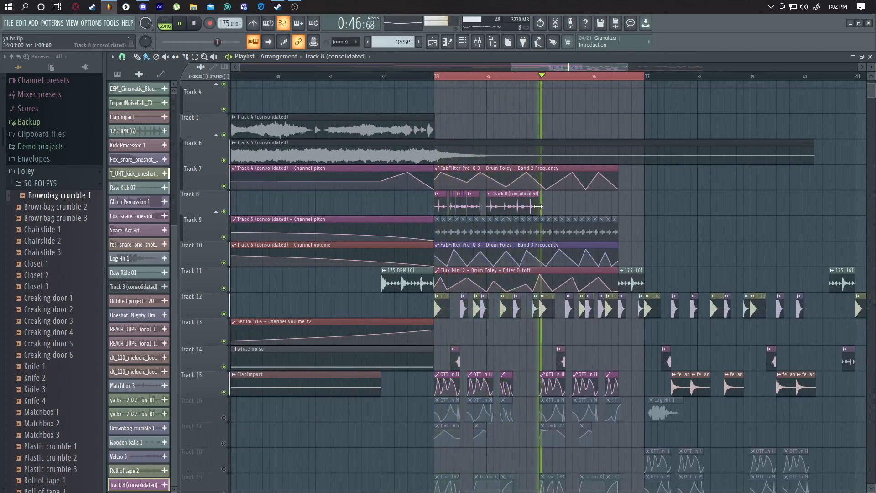
key(space)
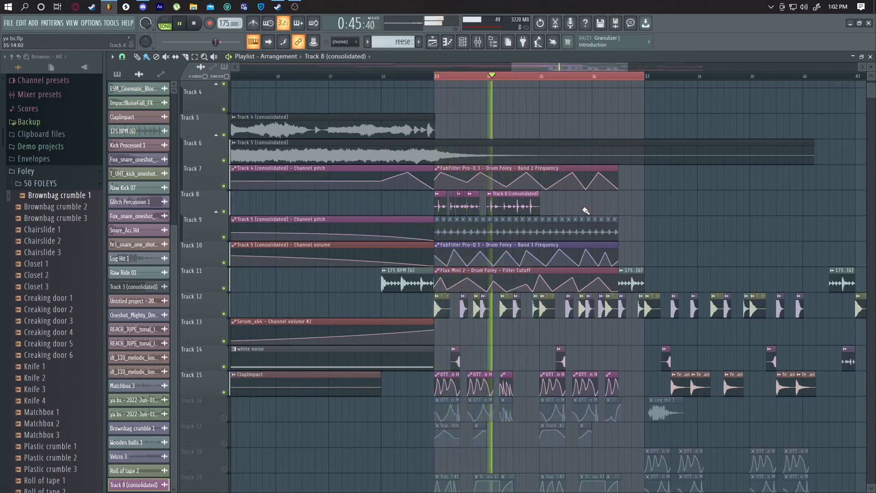
key(space)
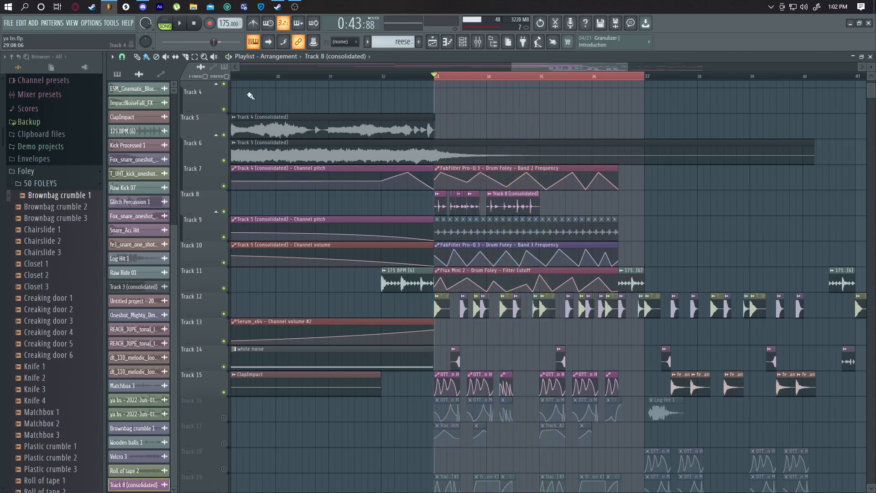
Duplicate the chopped foley slices from bar 33 to bar 35 on Track 8 and play the loop
click(195, 57)
drag(440, 209, 481, 209)
click(146, 56)
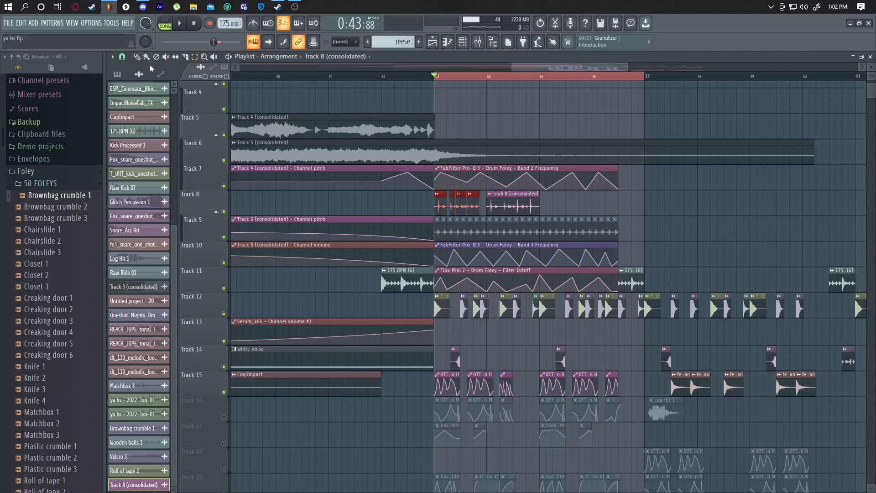
drag(437, 199, 544, 211)
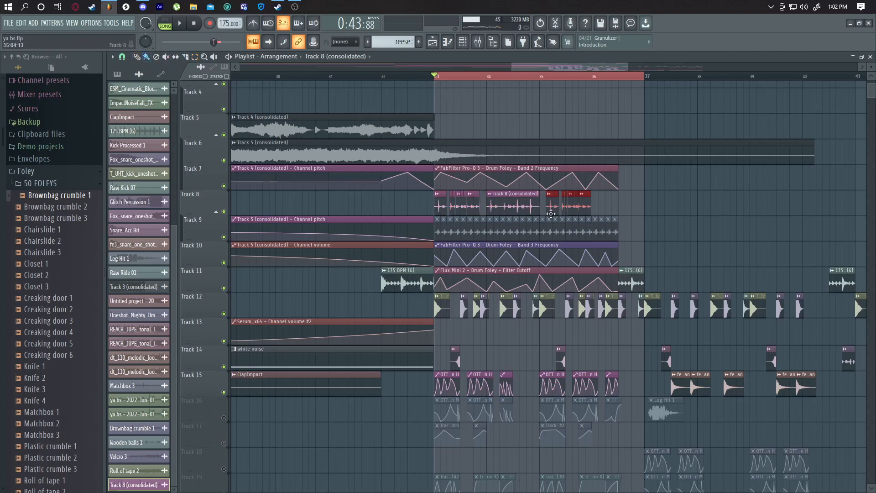
key(space)
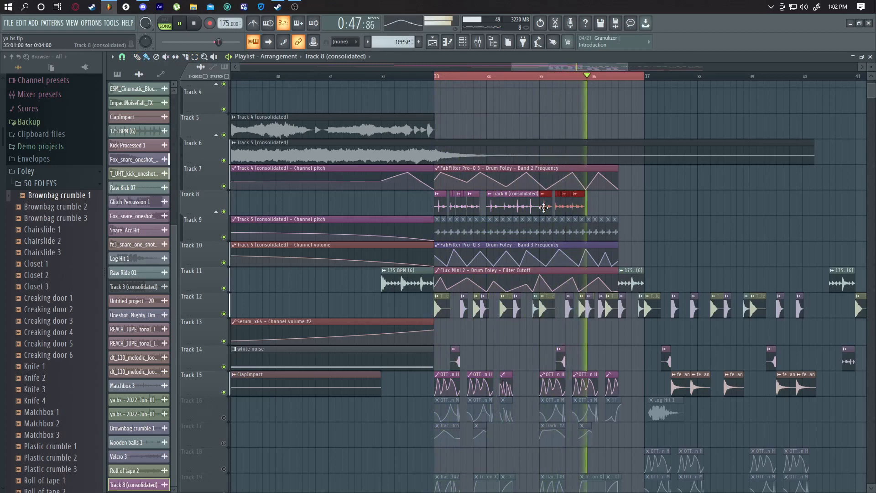
key(space)
key(space)
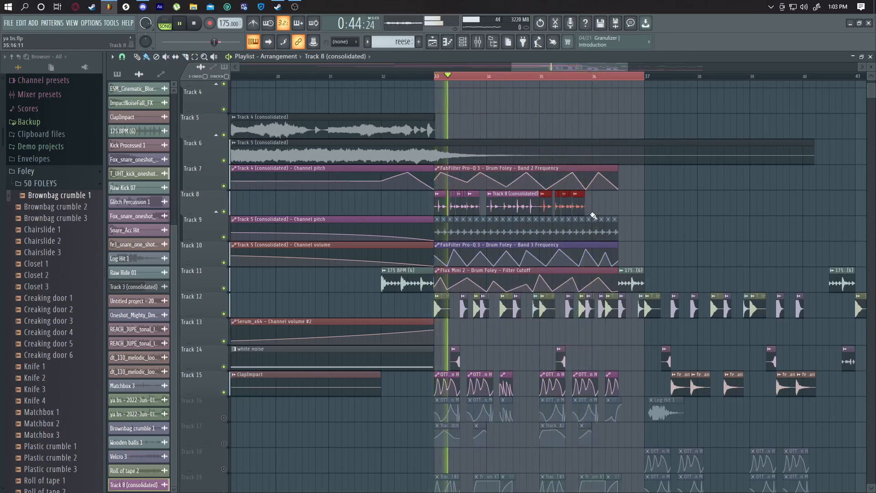
Fill the rest of Track 8 with one more foley slice ending level with the Track 7 automation clip, and audition the loop
drag(584, 206, 736, 208)
key(space)
key(space)
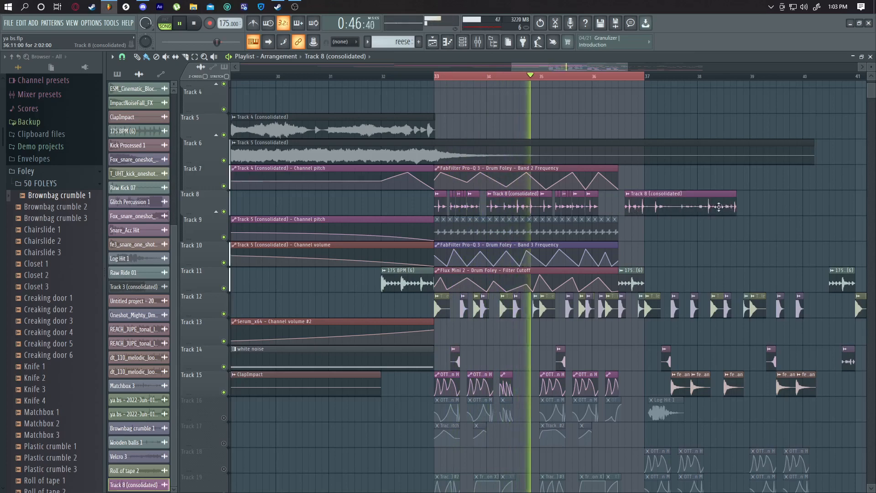
key(space)
mouse_move(629, 210)
mouse_down()
mouse_move(721, 209)
mouse_move(600, 206)
mouse_move(613, 206)
mouse_up()
key(space)
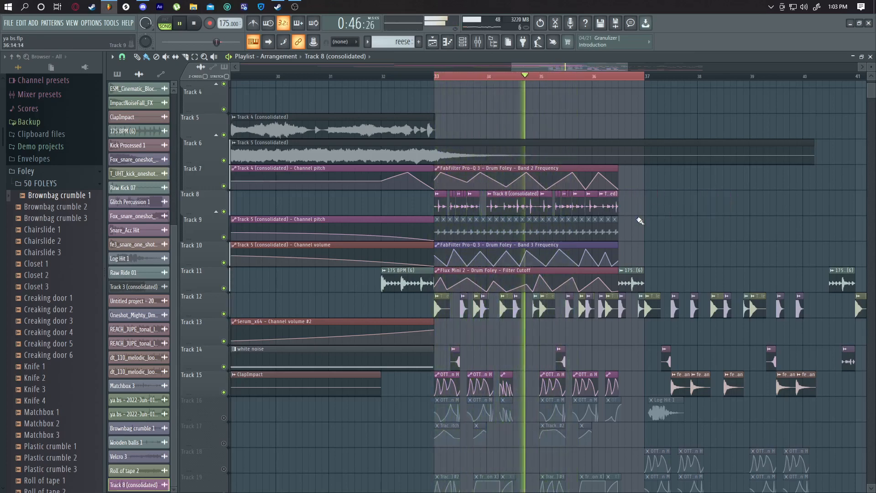
scroll(683, 178, up, 1)
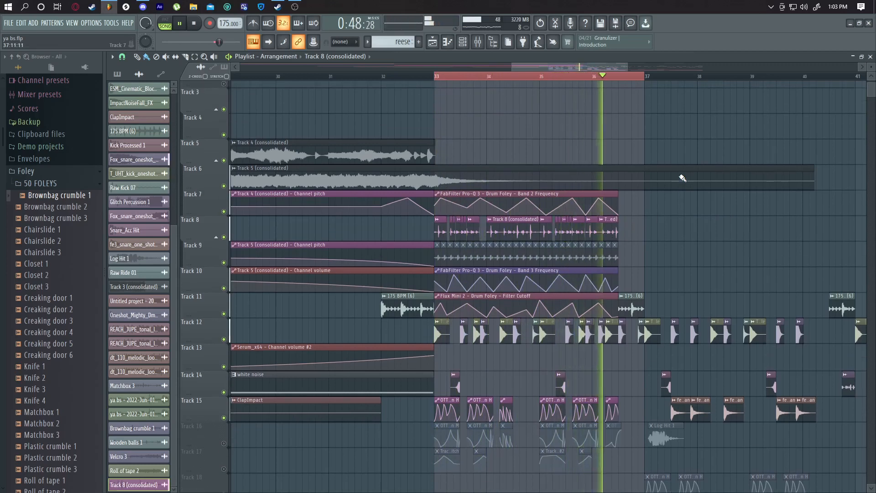
key(space)
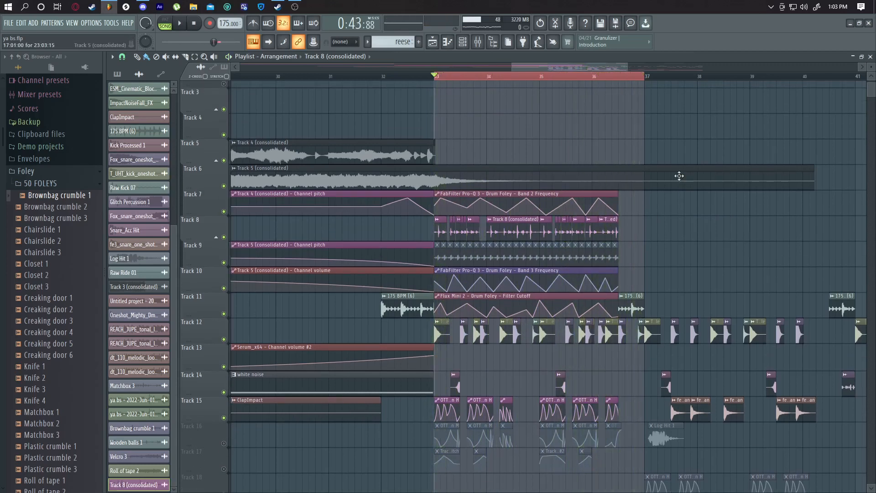